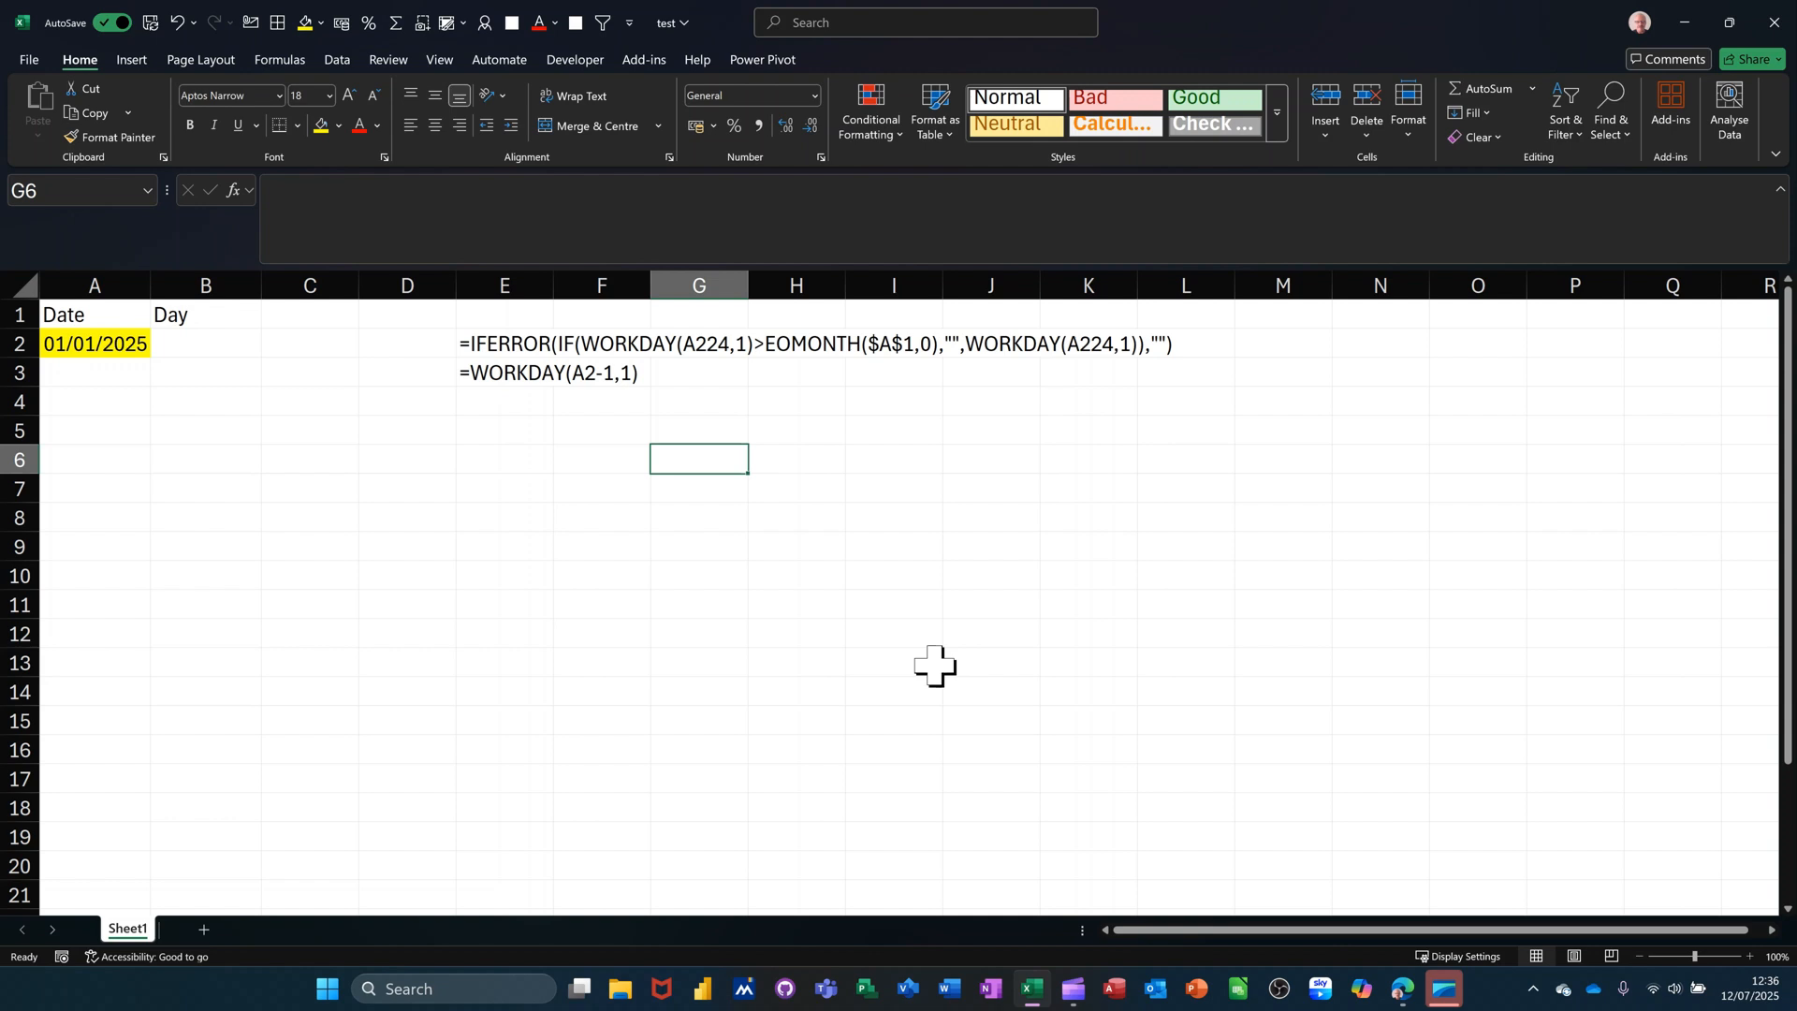
- Enter the formula =WORKDAY(A2,0) in cell A3, based on the highlighted start date
click(99, 344)
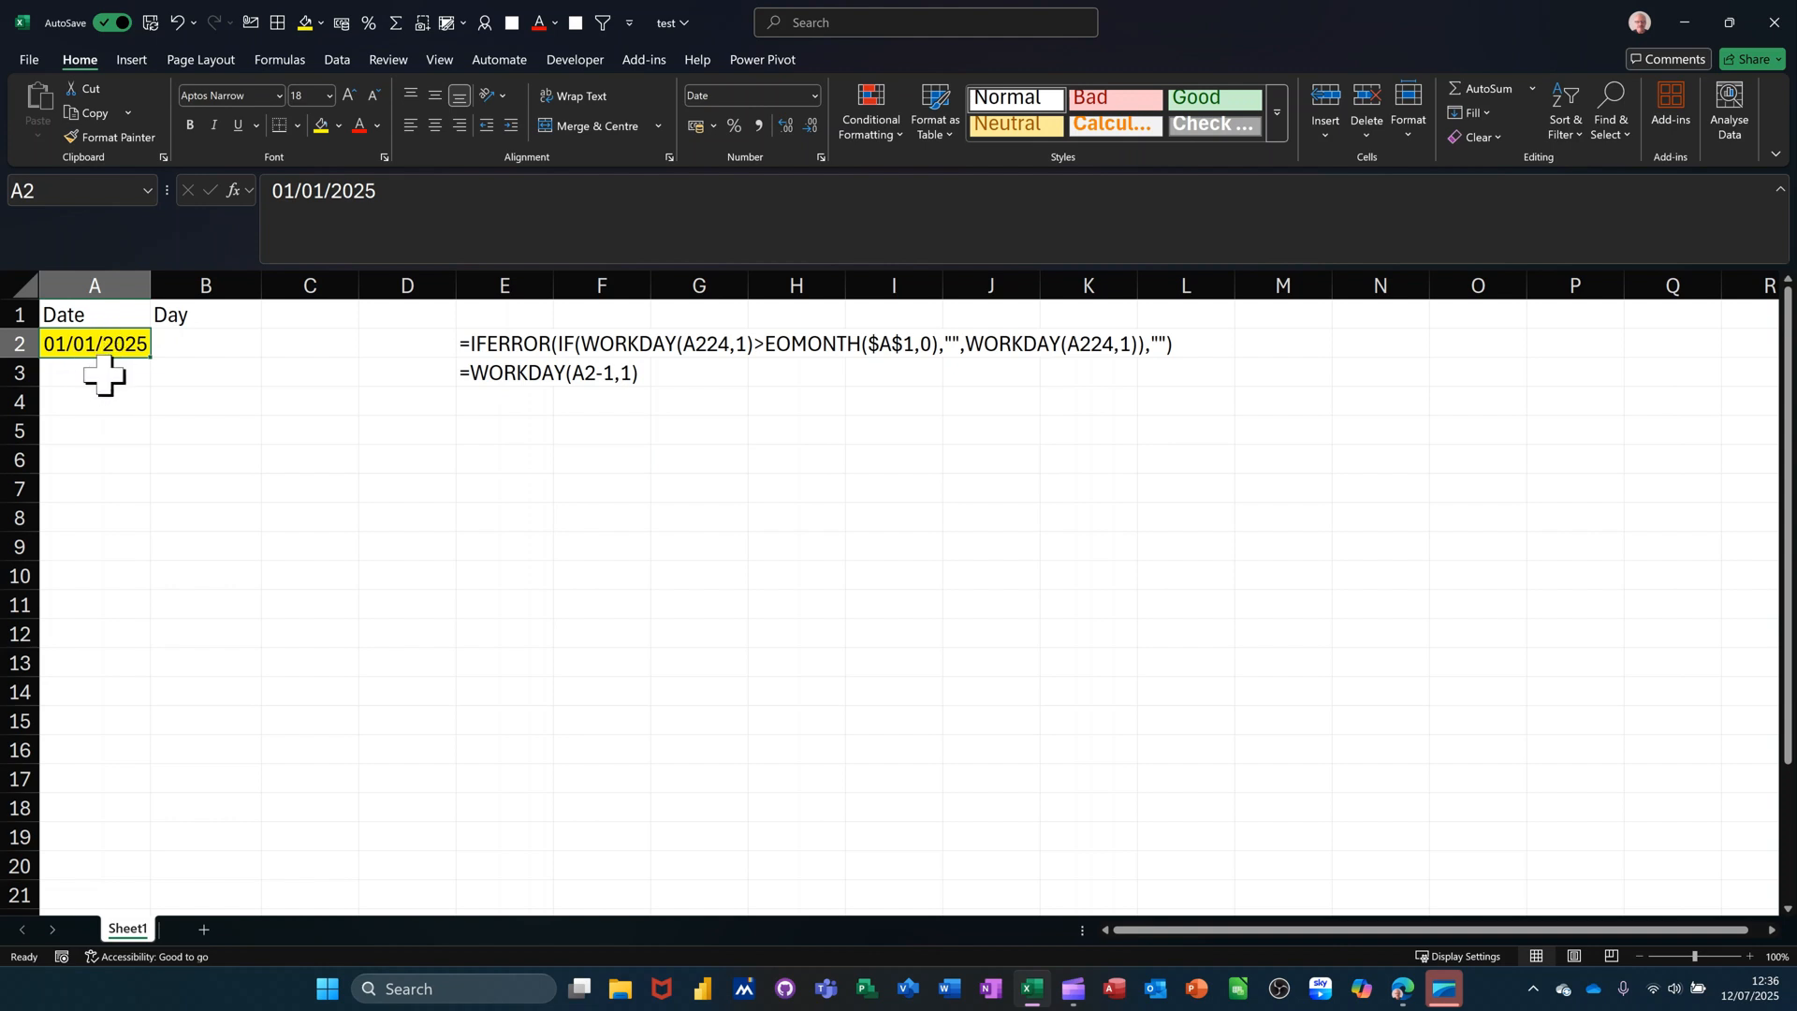
click(103, 375)
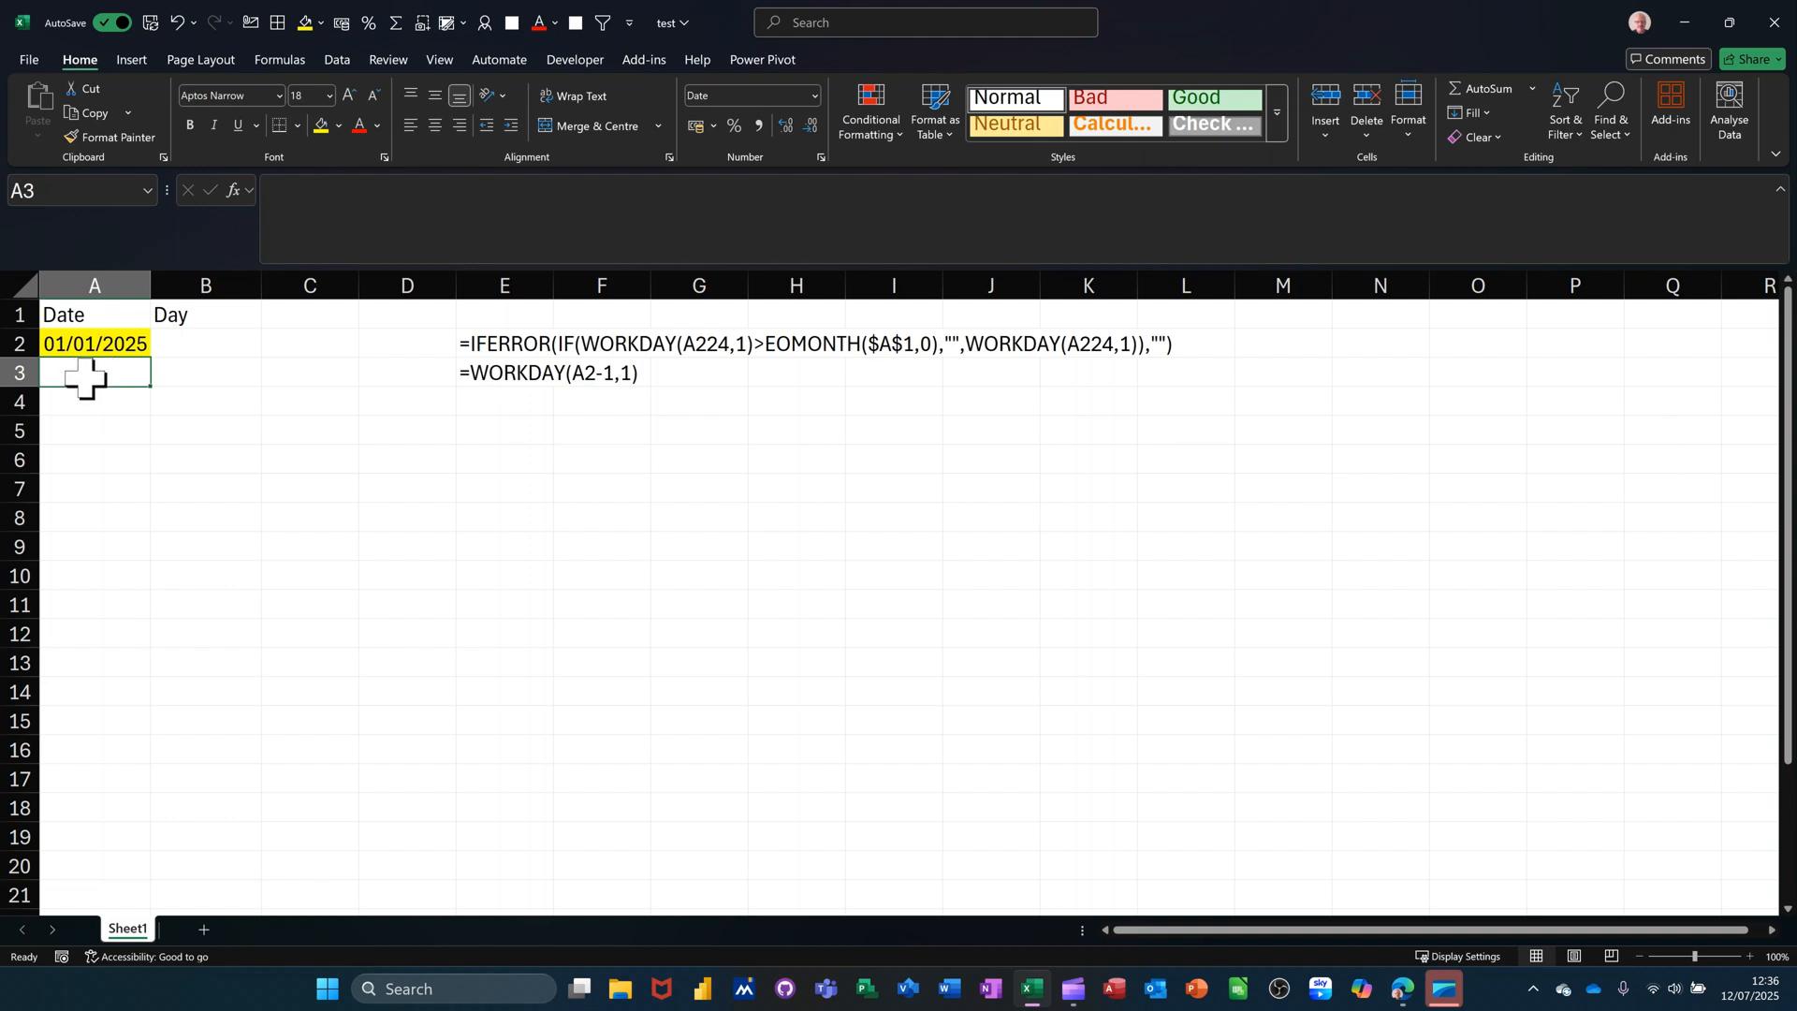
text(=wor)
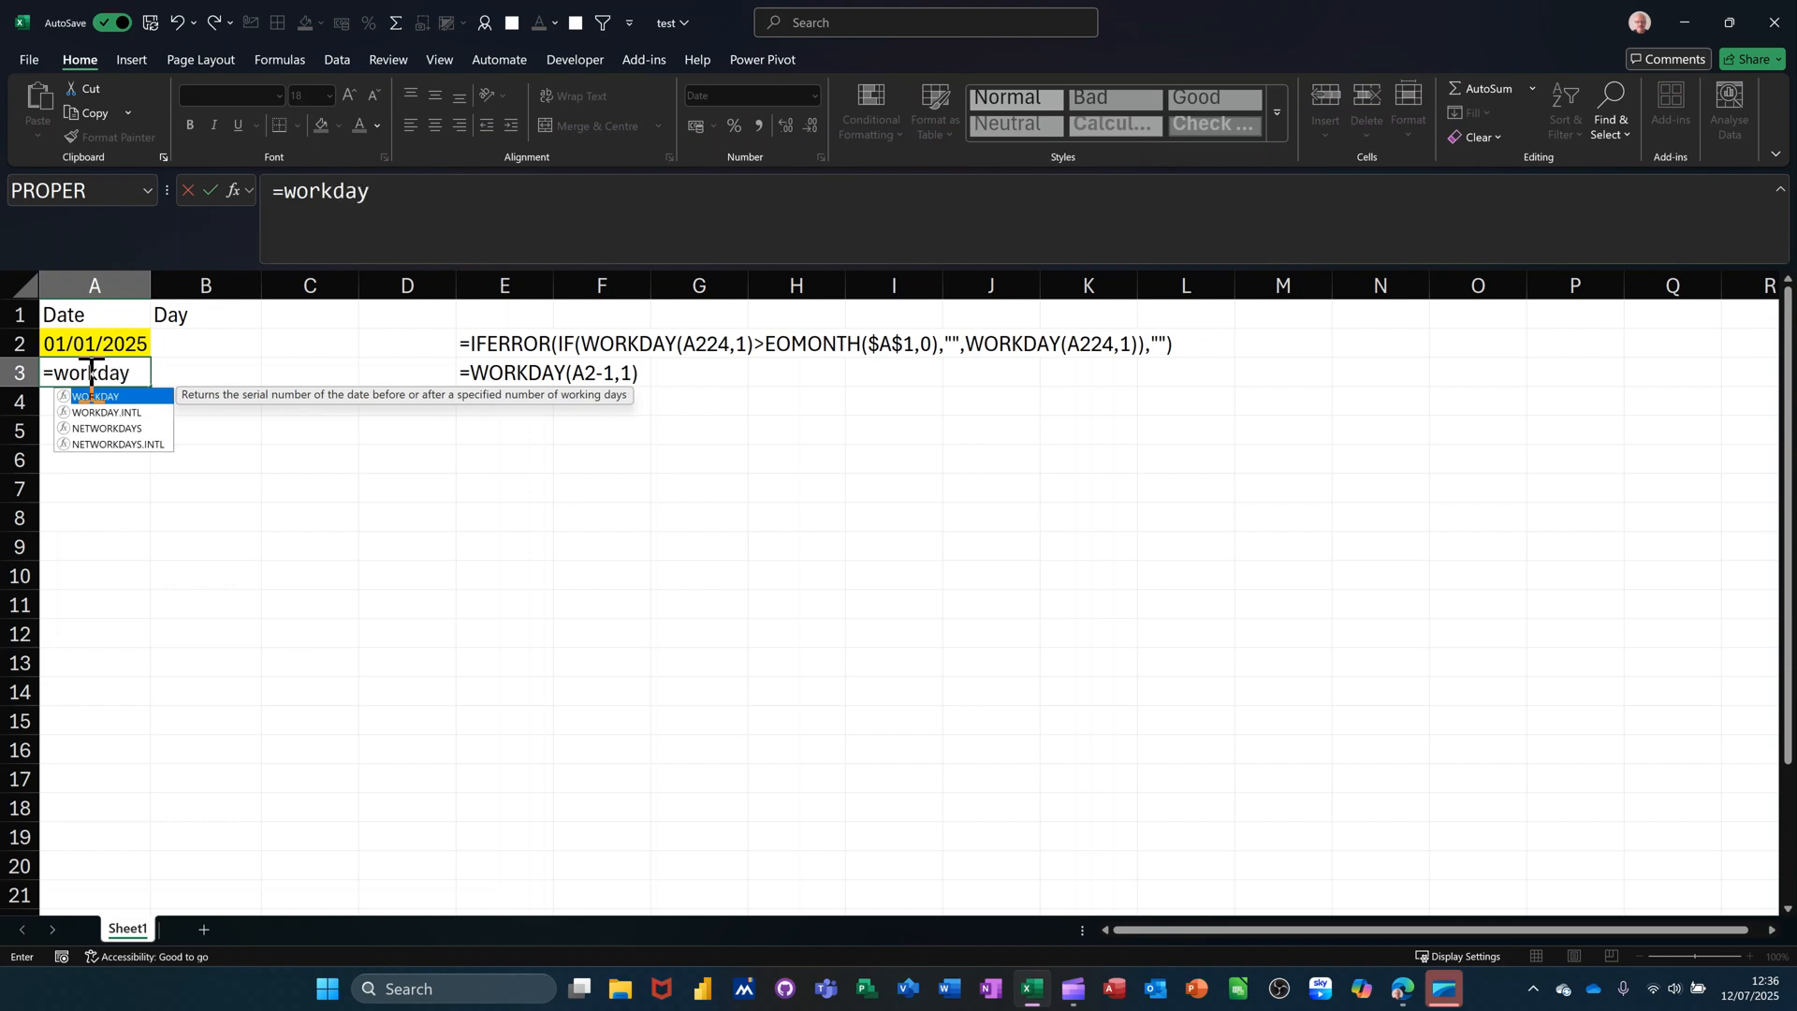
text(kday)
key(Tab)
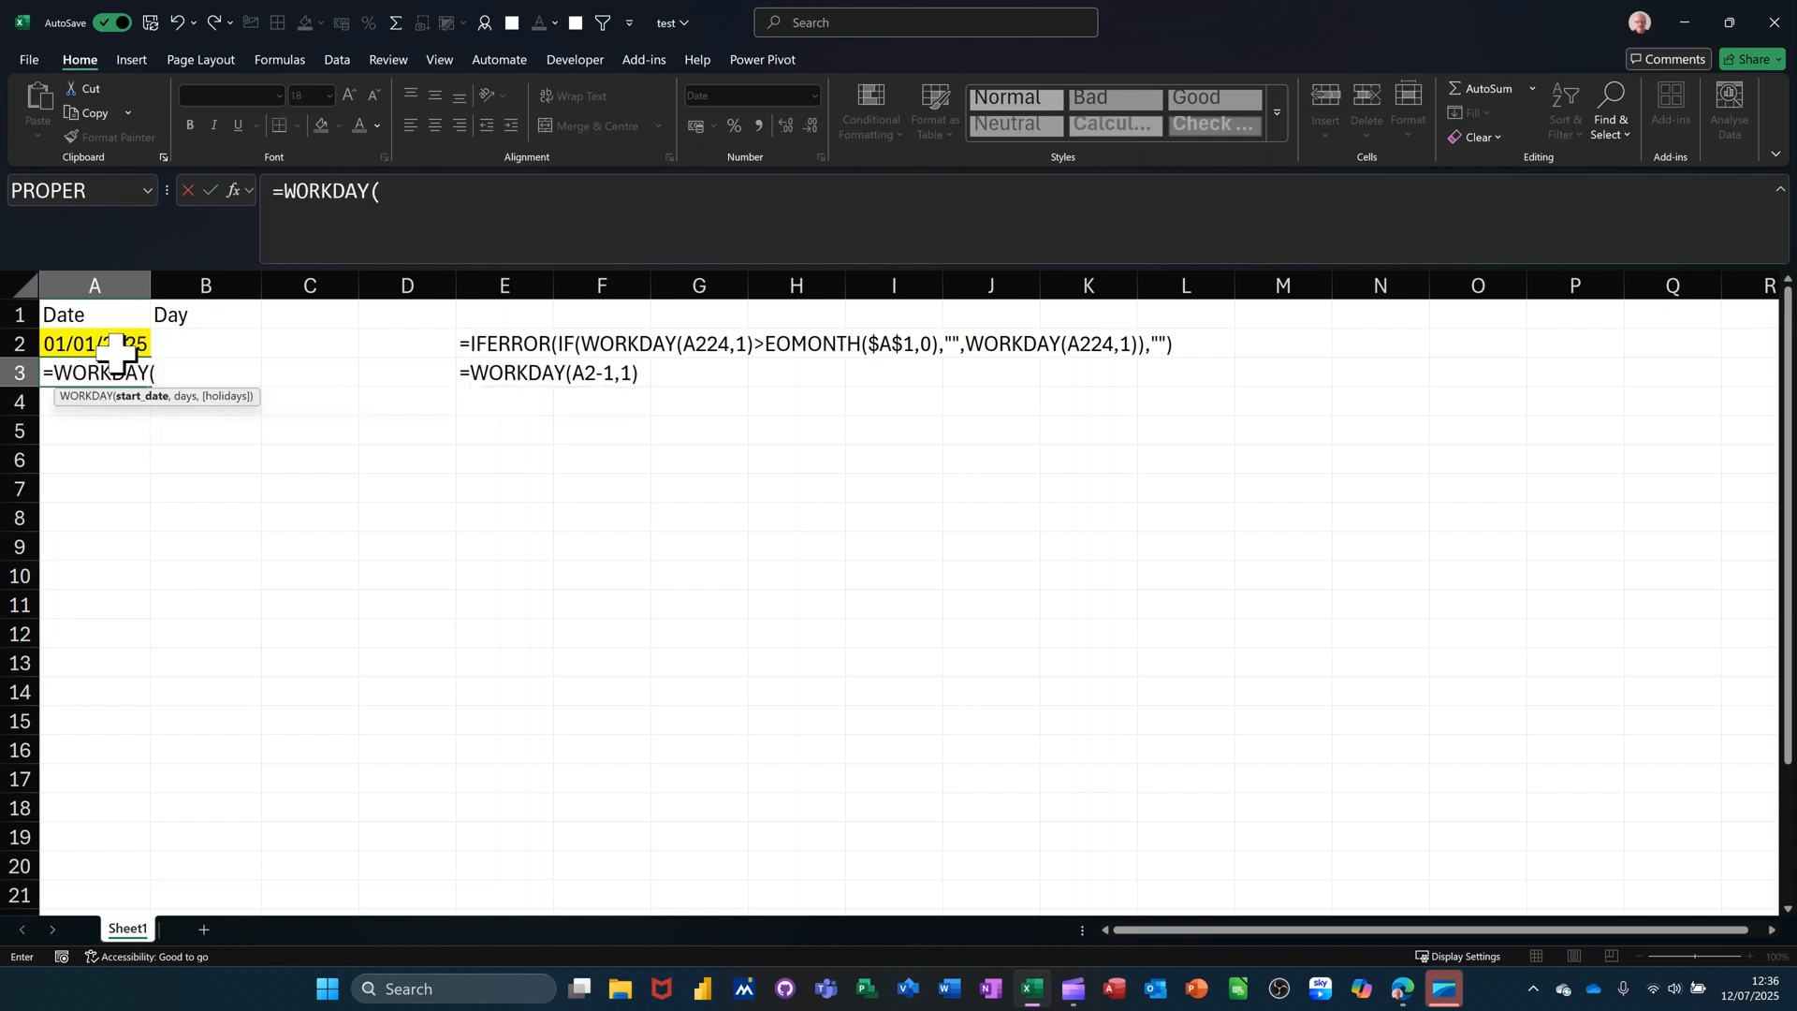
click(113, 346)
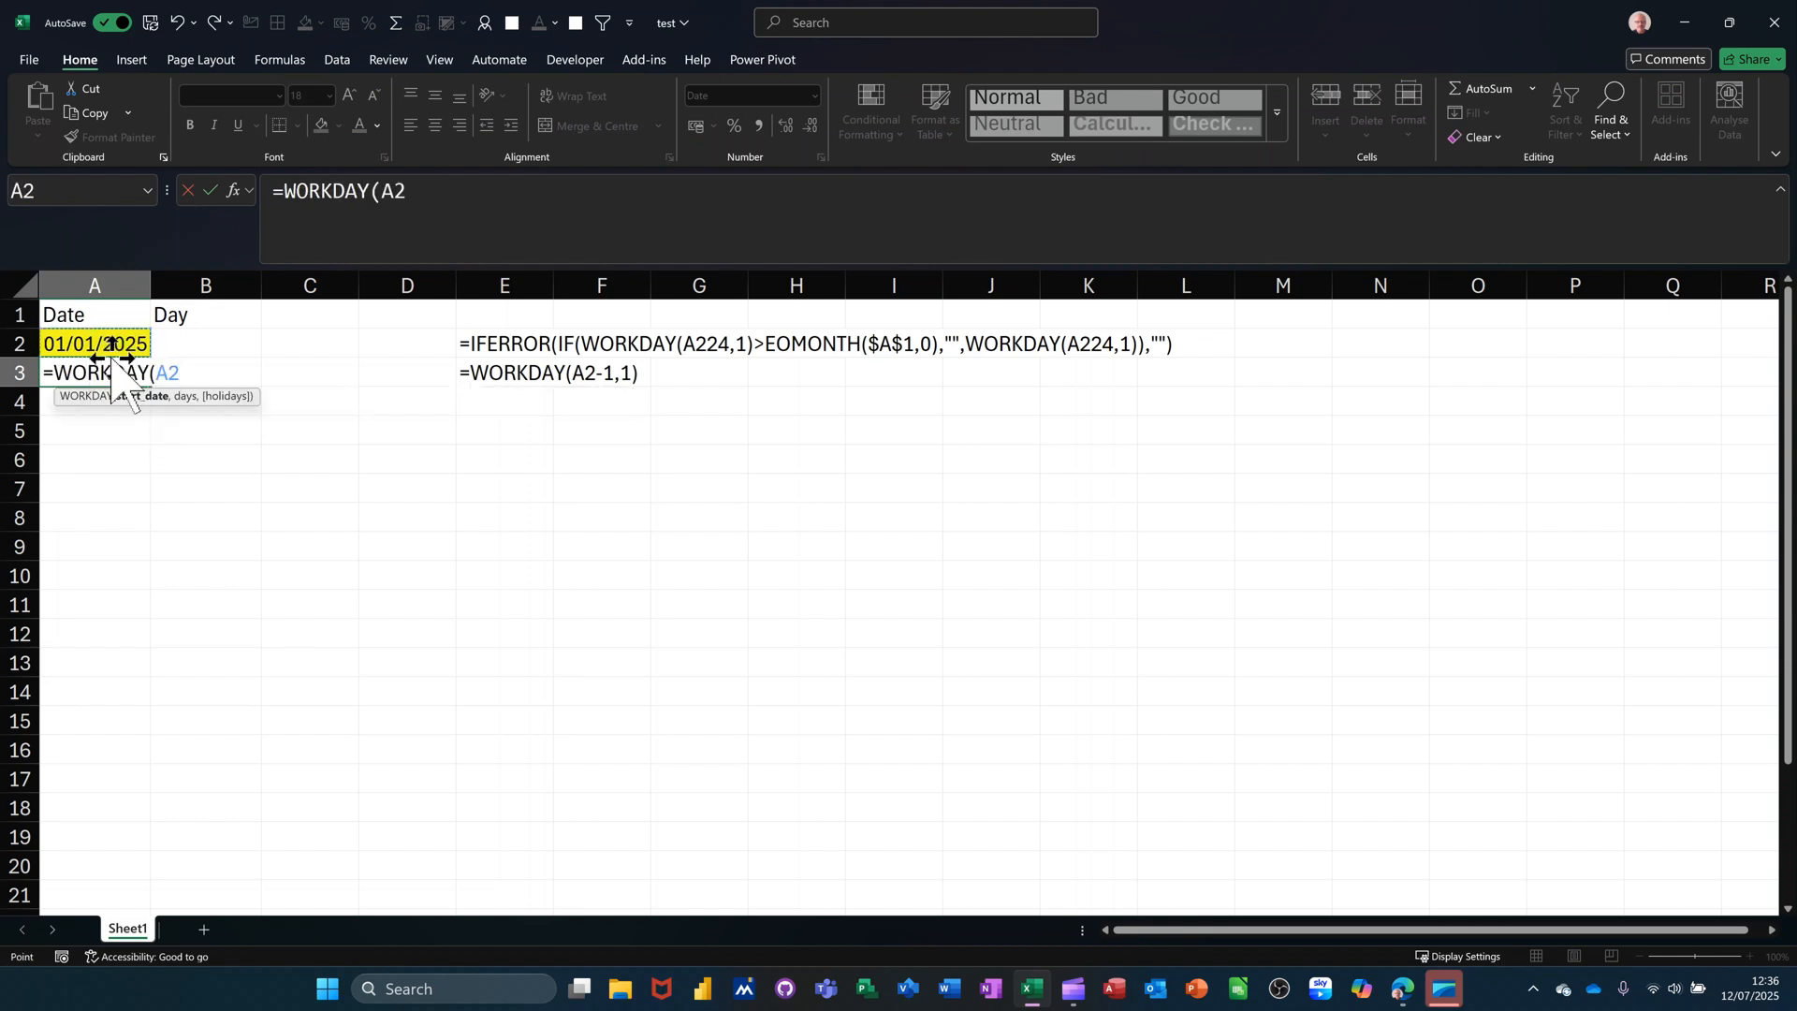
text(,0))
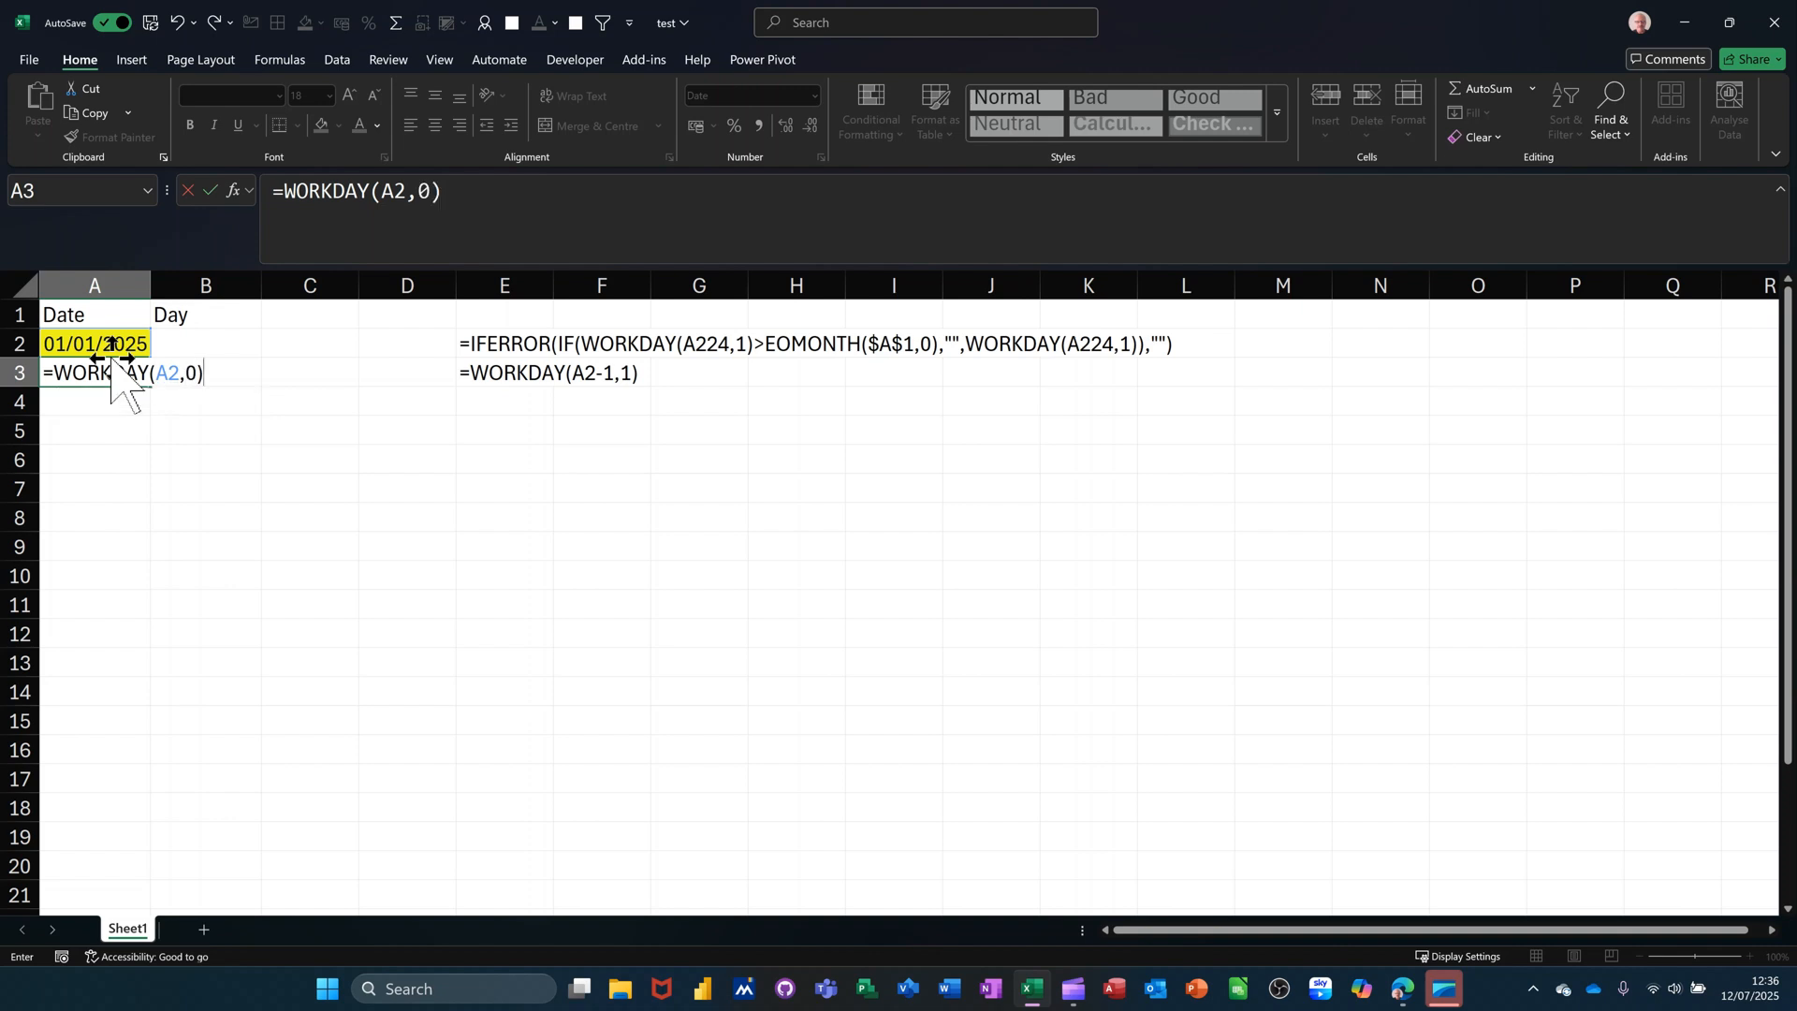
key(Return)
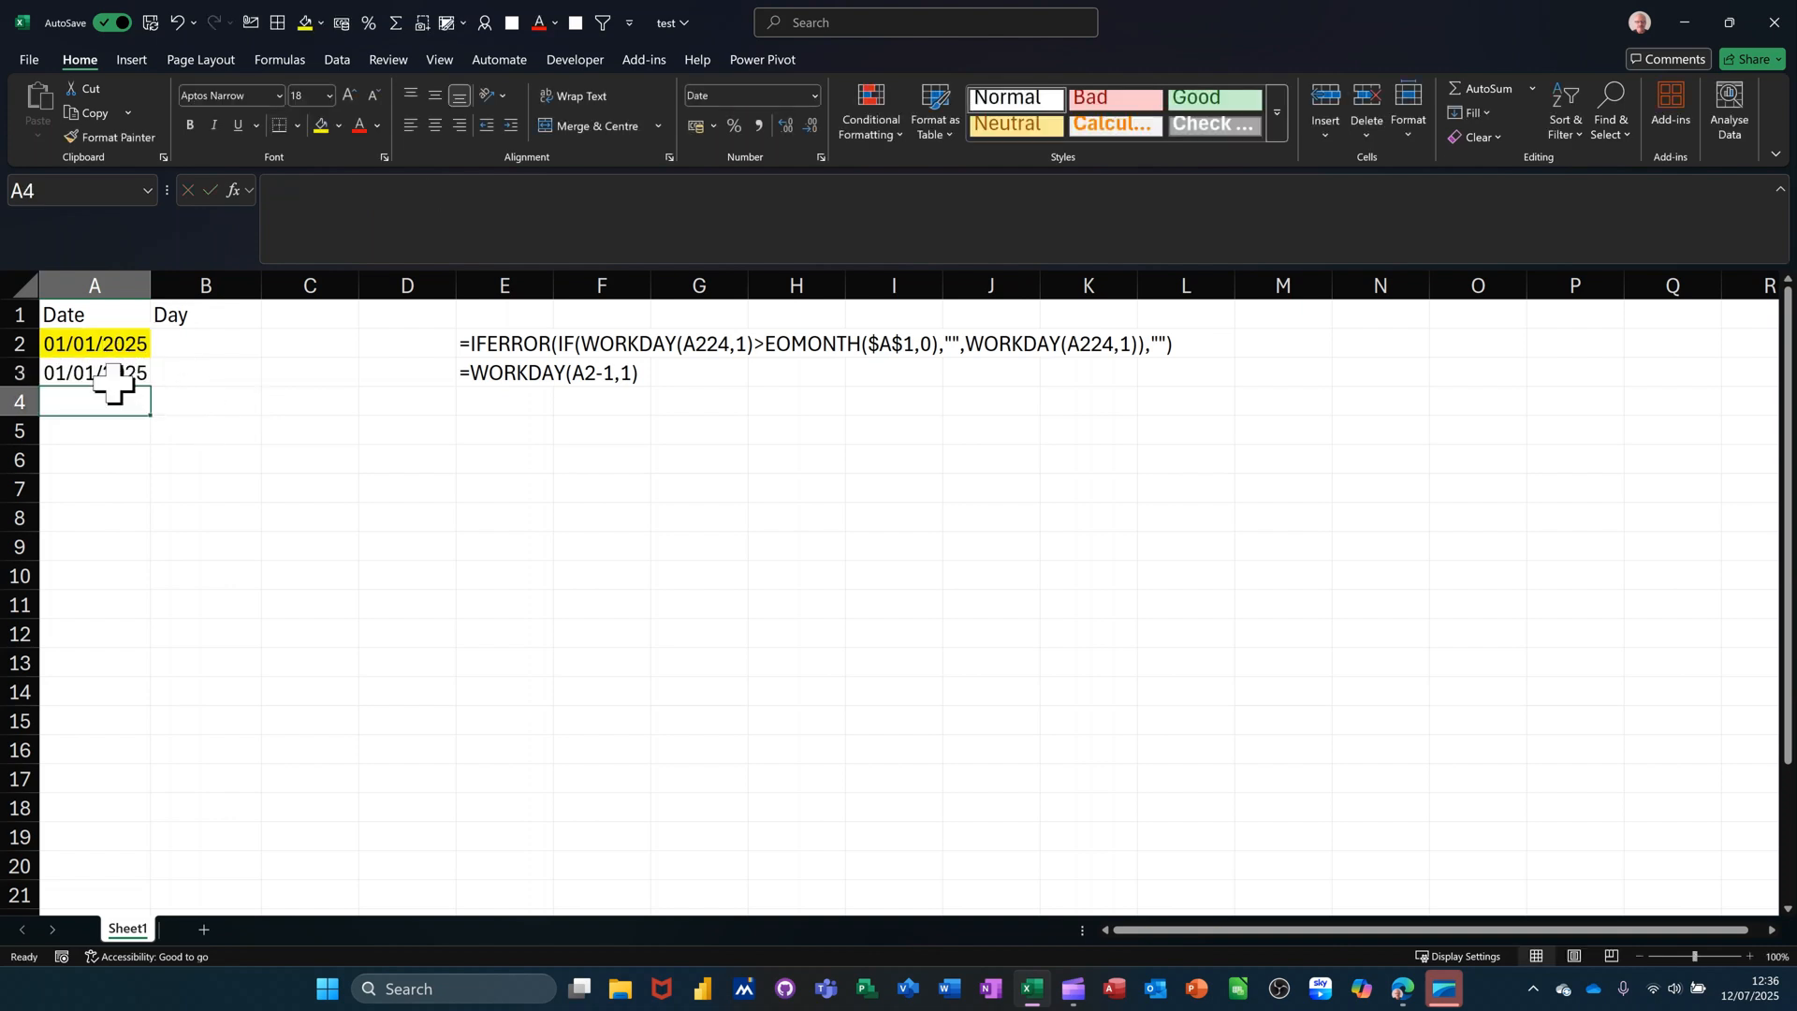
- Copy A3's formula to A4, change it to =WORKDAY(A3,1), and fill it down to A7
click(119, 378)
drag(150, 387, 132, 413)
click(109, 405)
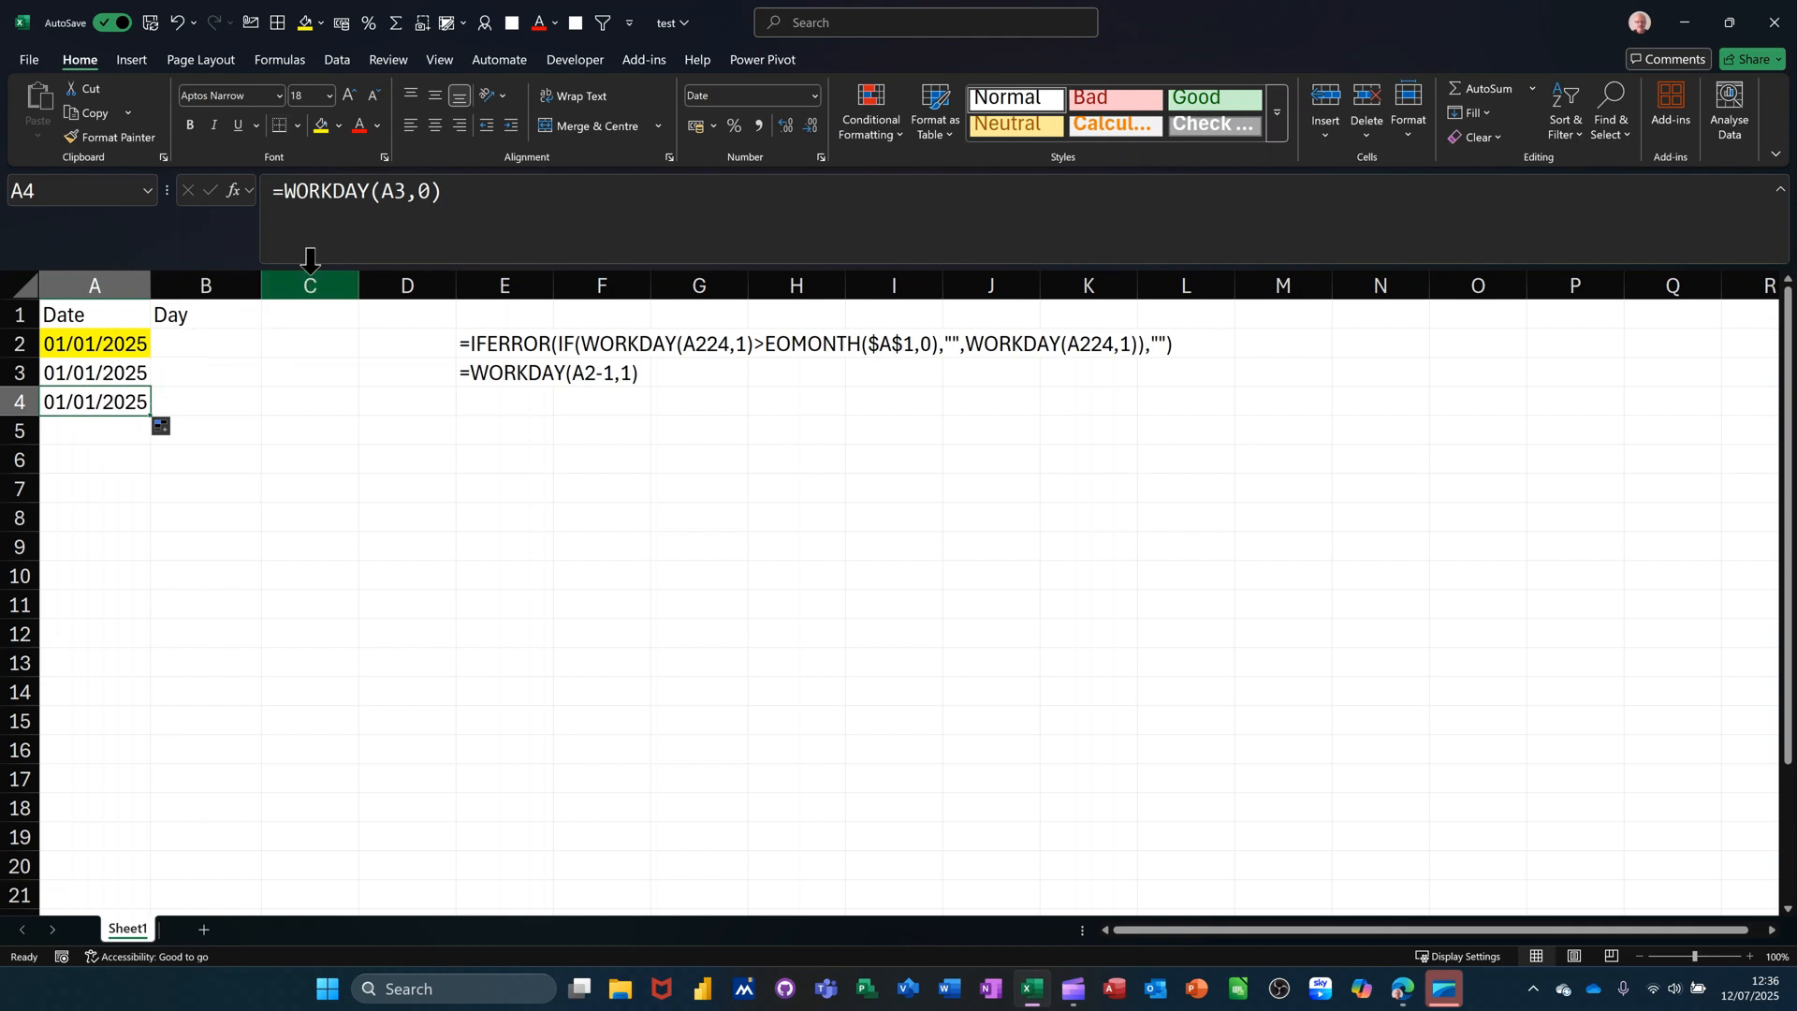
click(421, 195)
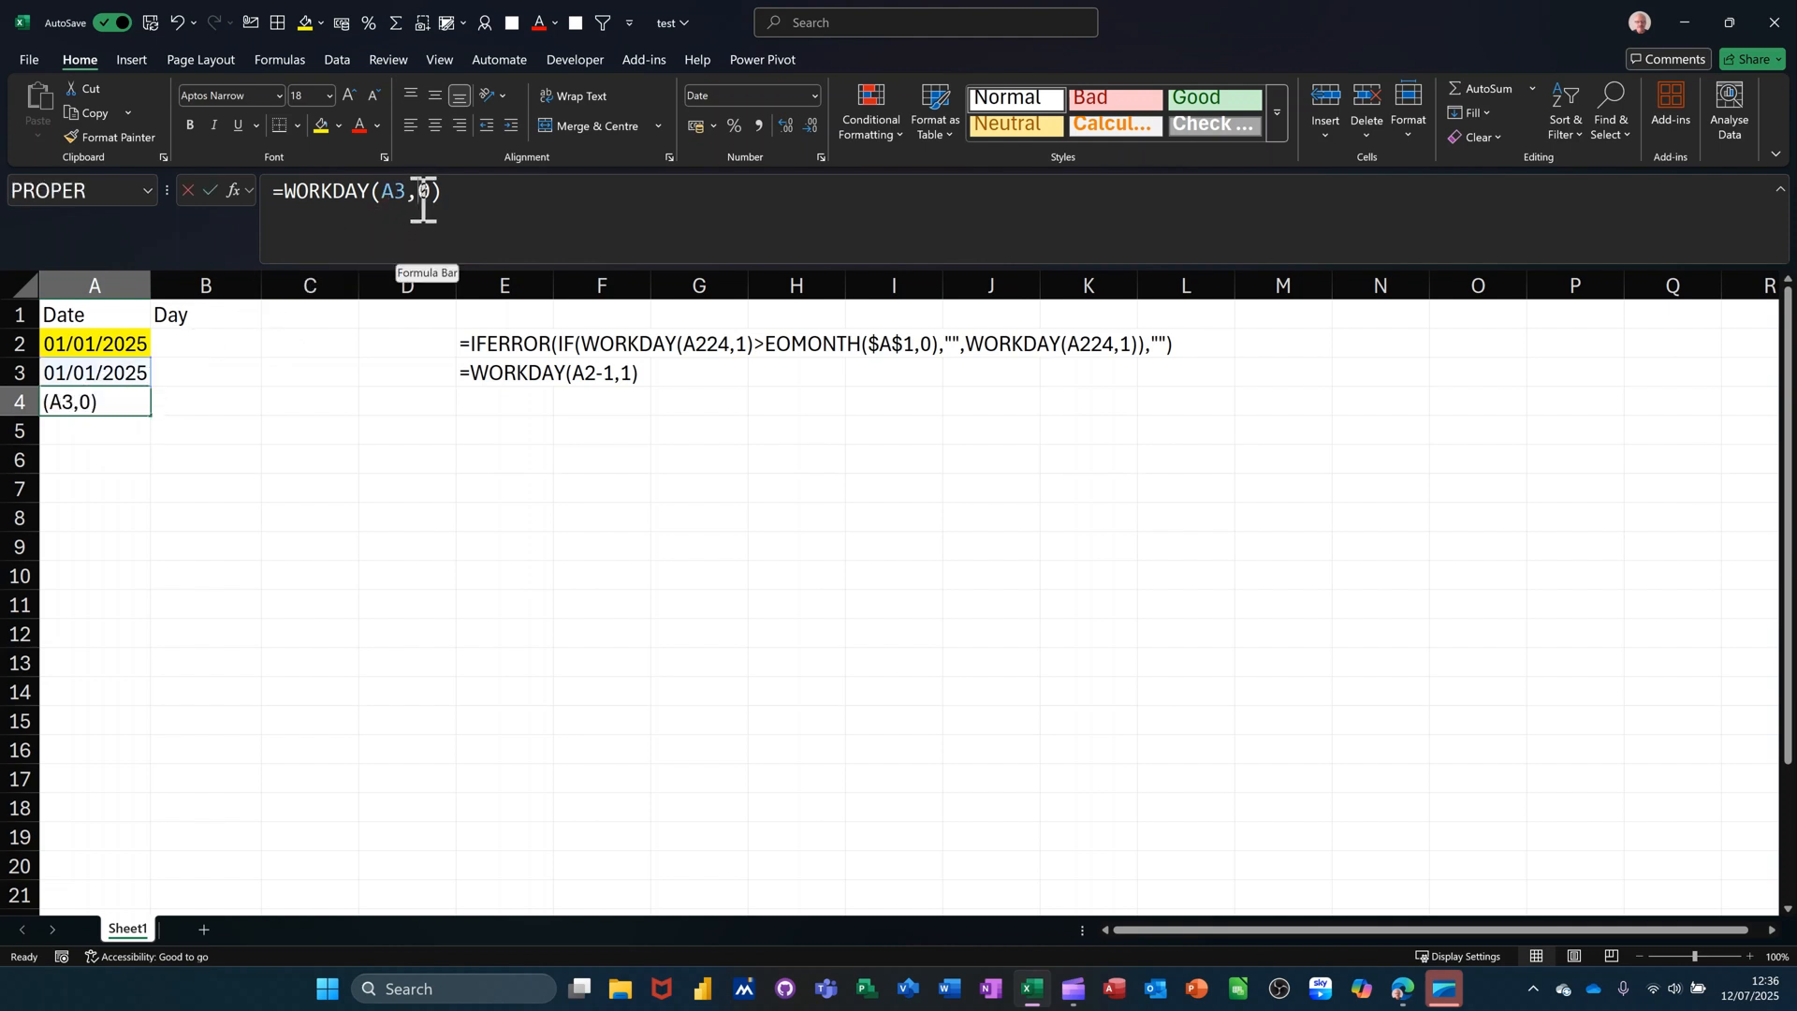
text(1)
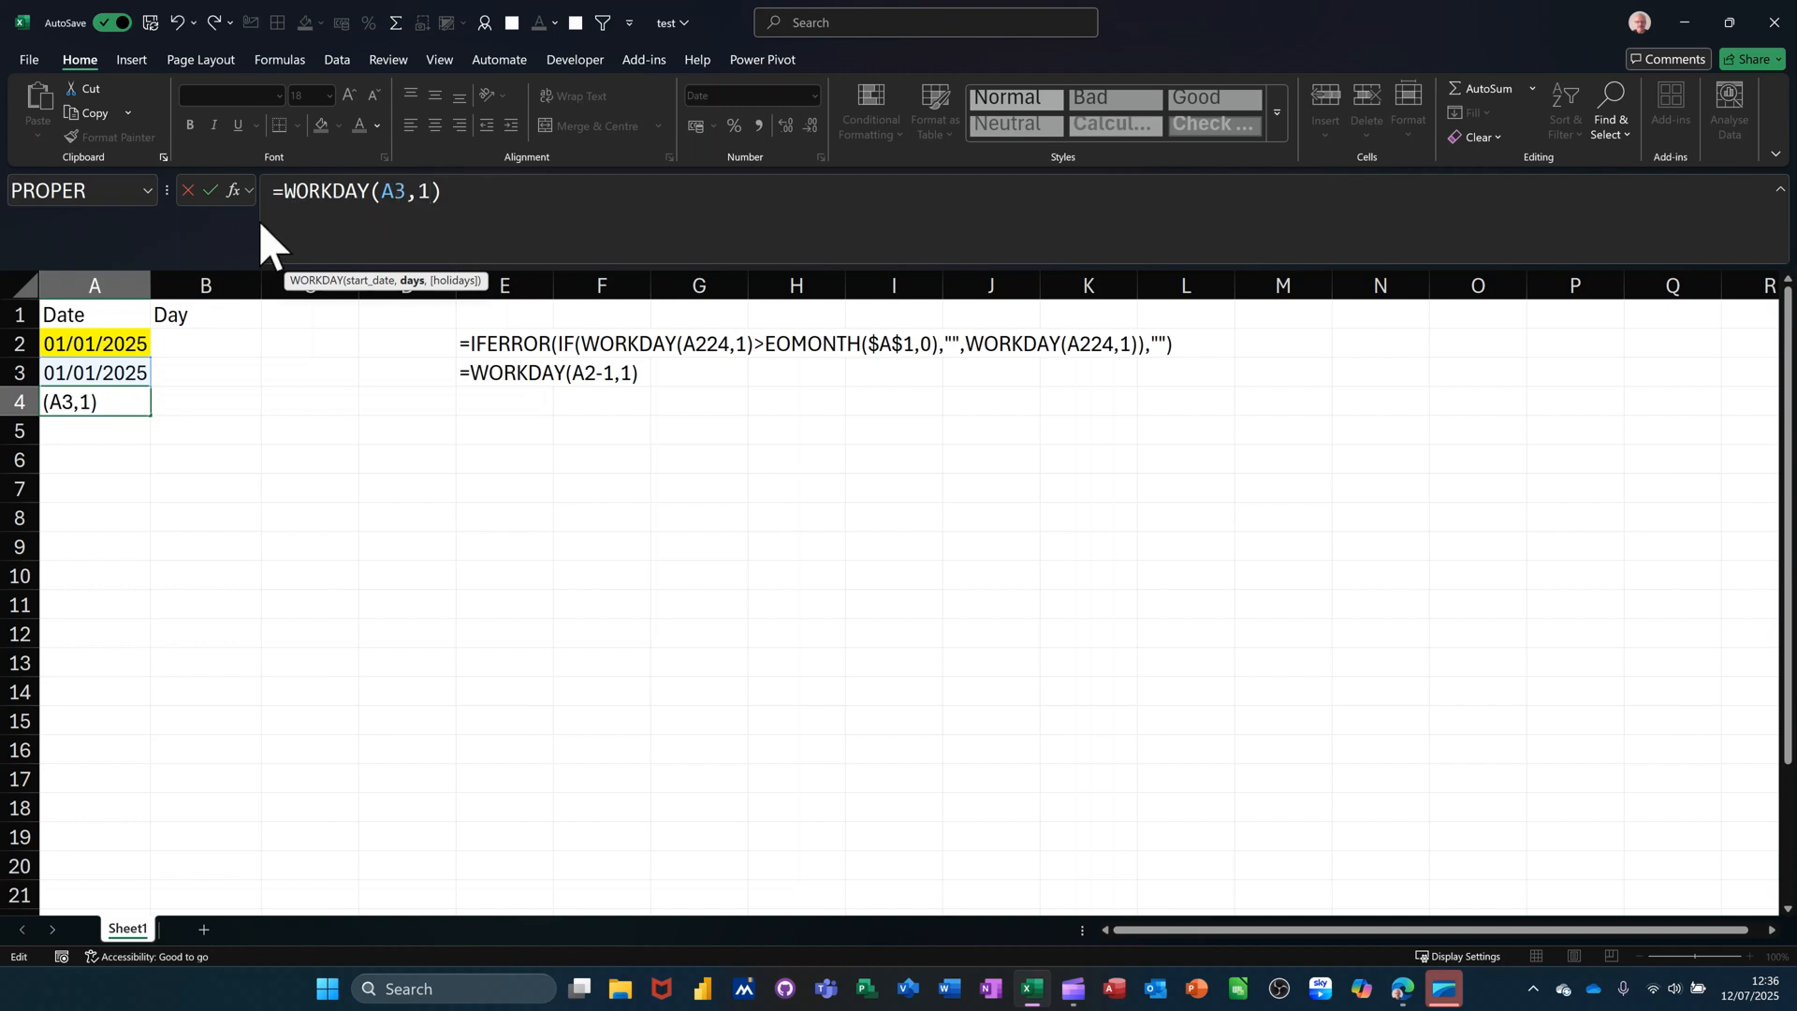
click(210, 191)
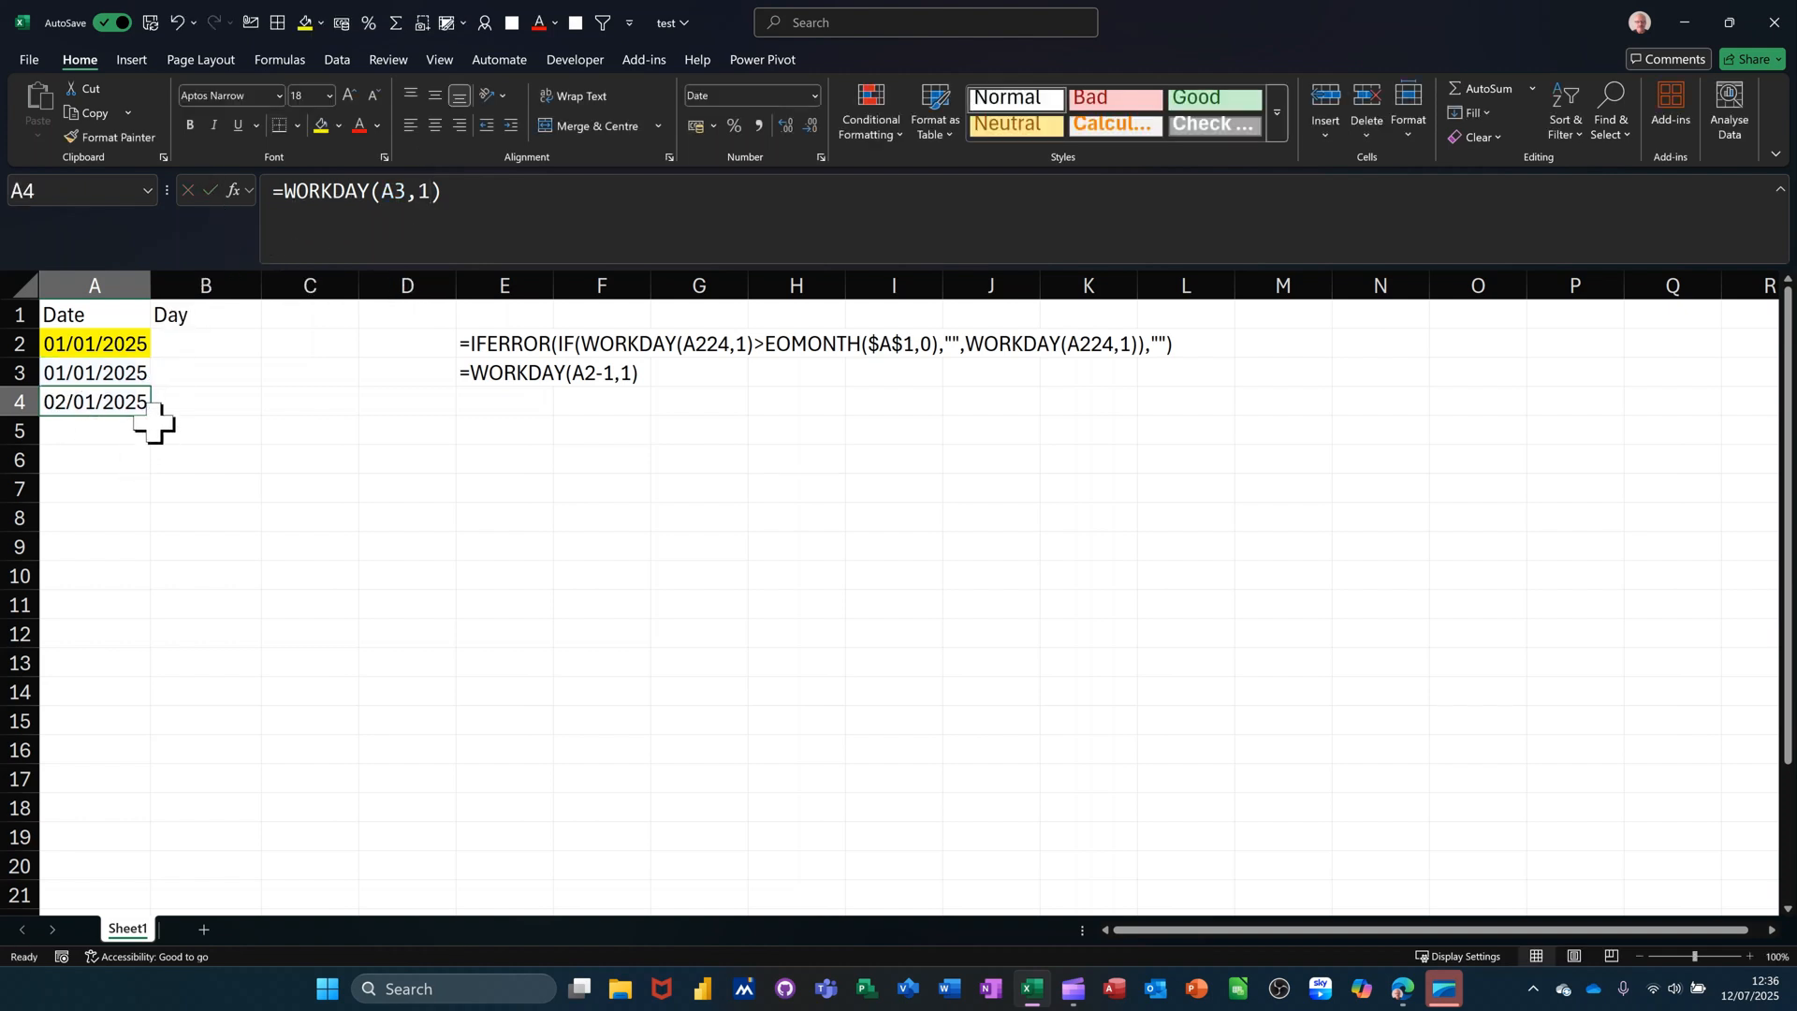
drag(148, 414, 145, 498)
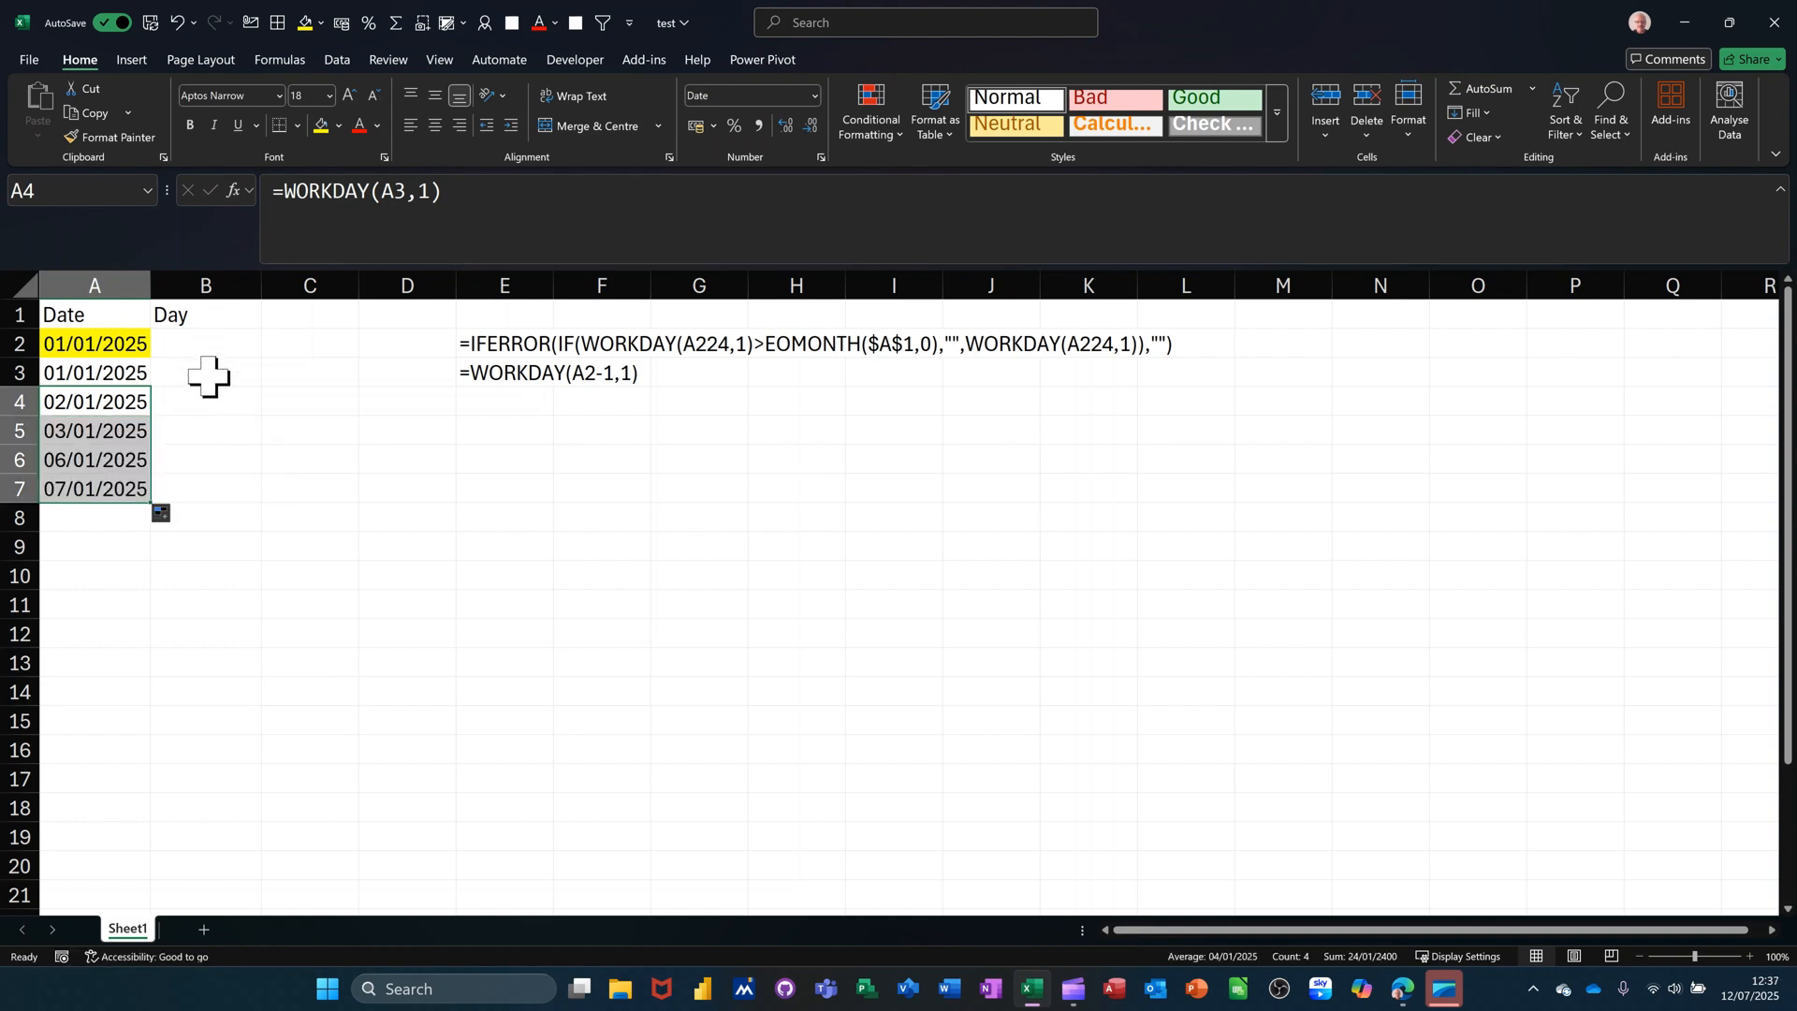
- Enter =A3 in cell B3 under the Day heading to reference the first listed date
click(211, 375)
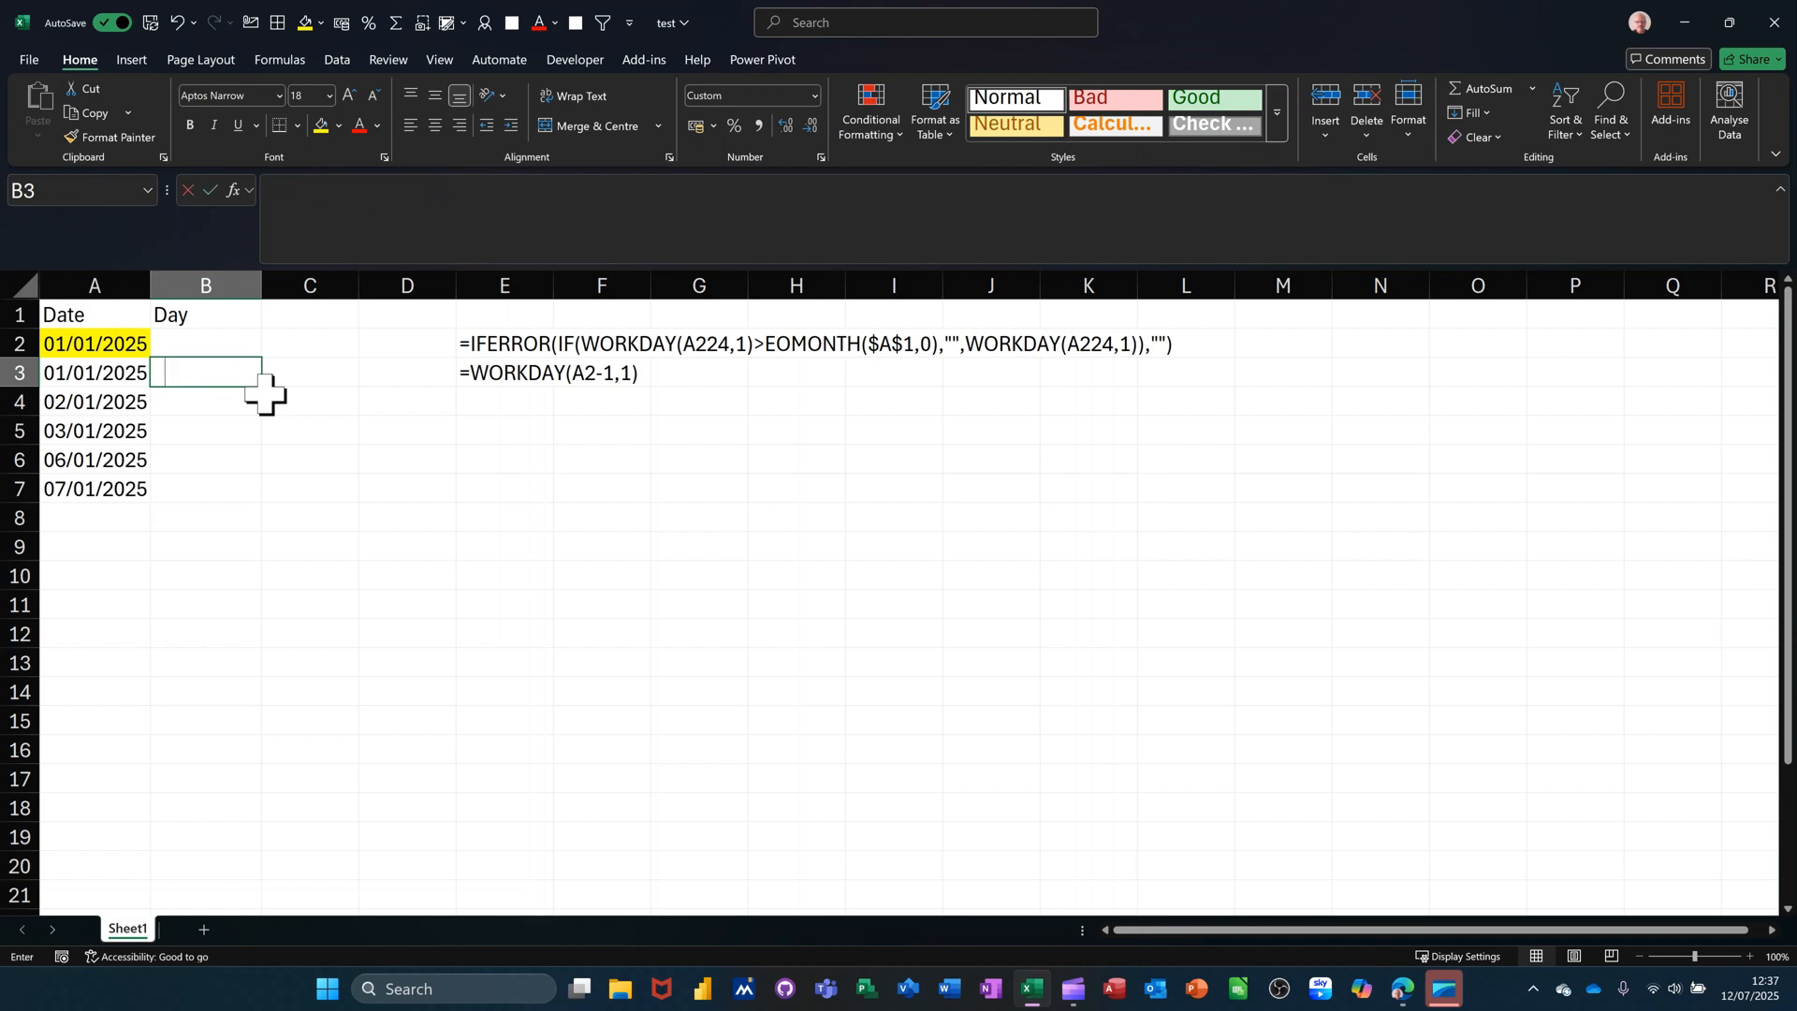
text(=)
click(123, 374)
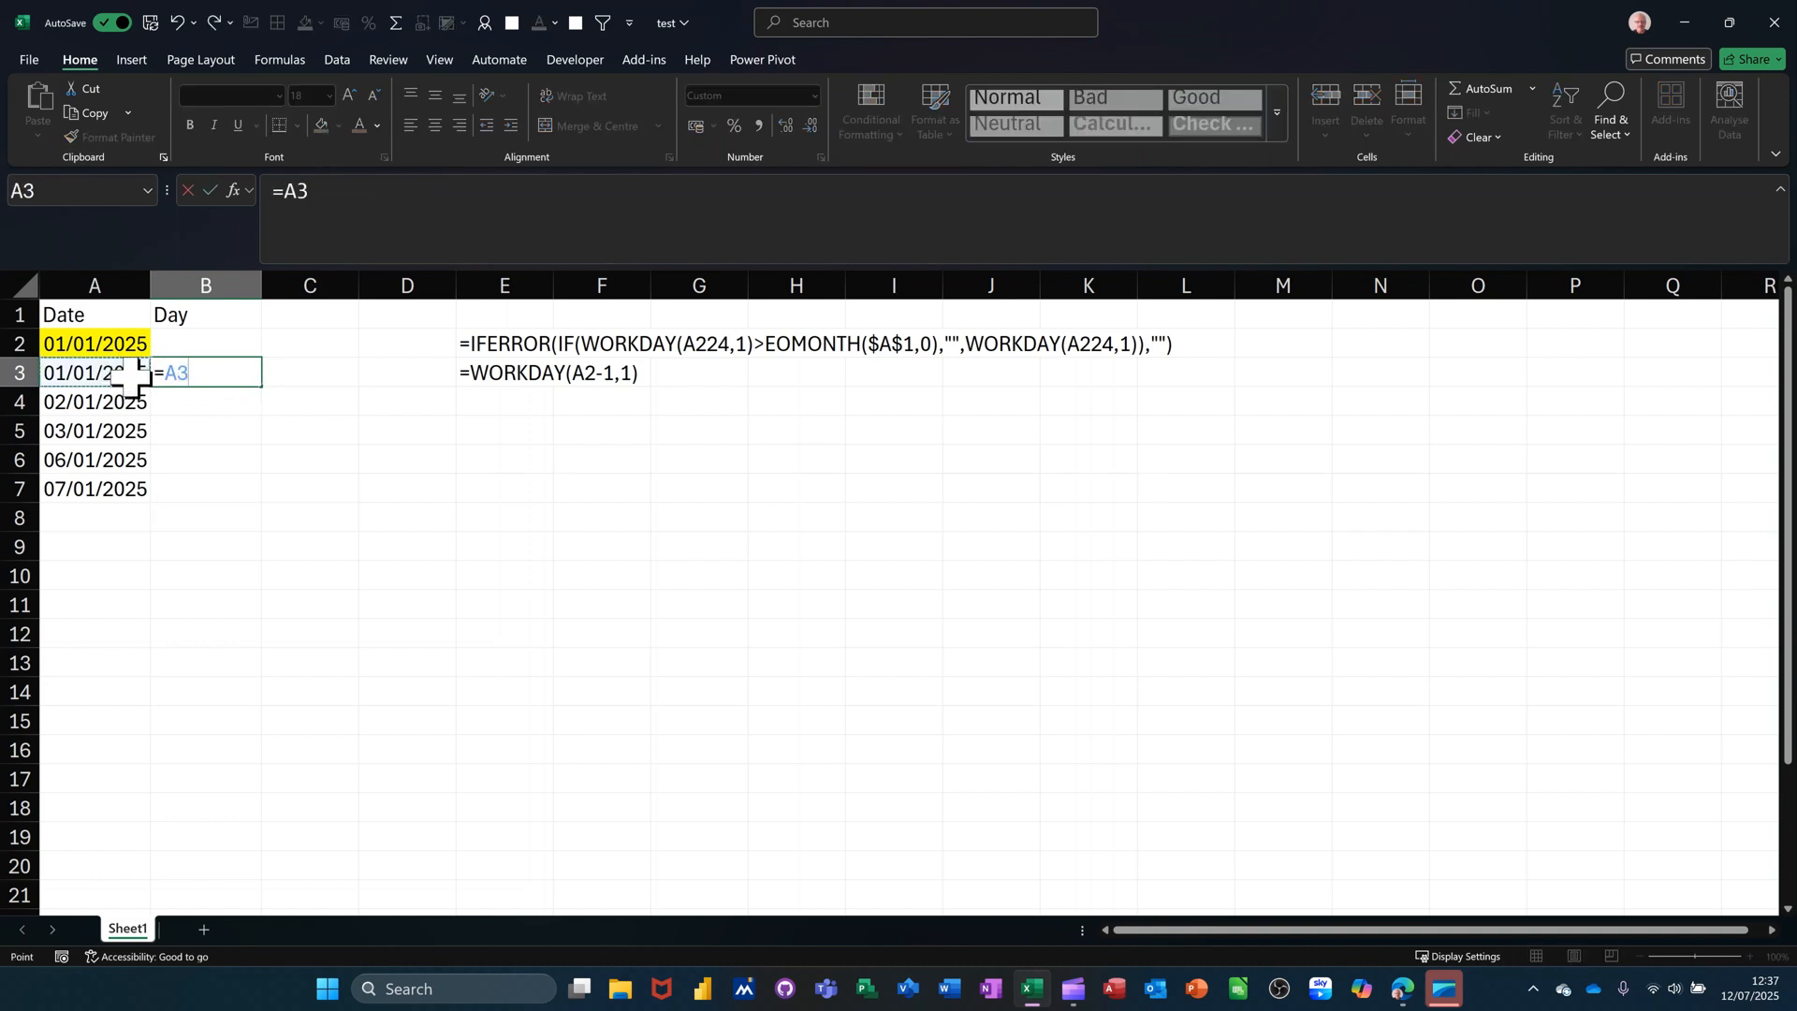
click(211, 191)
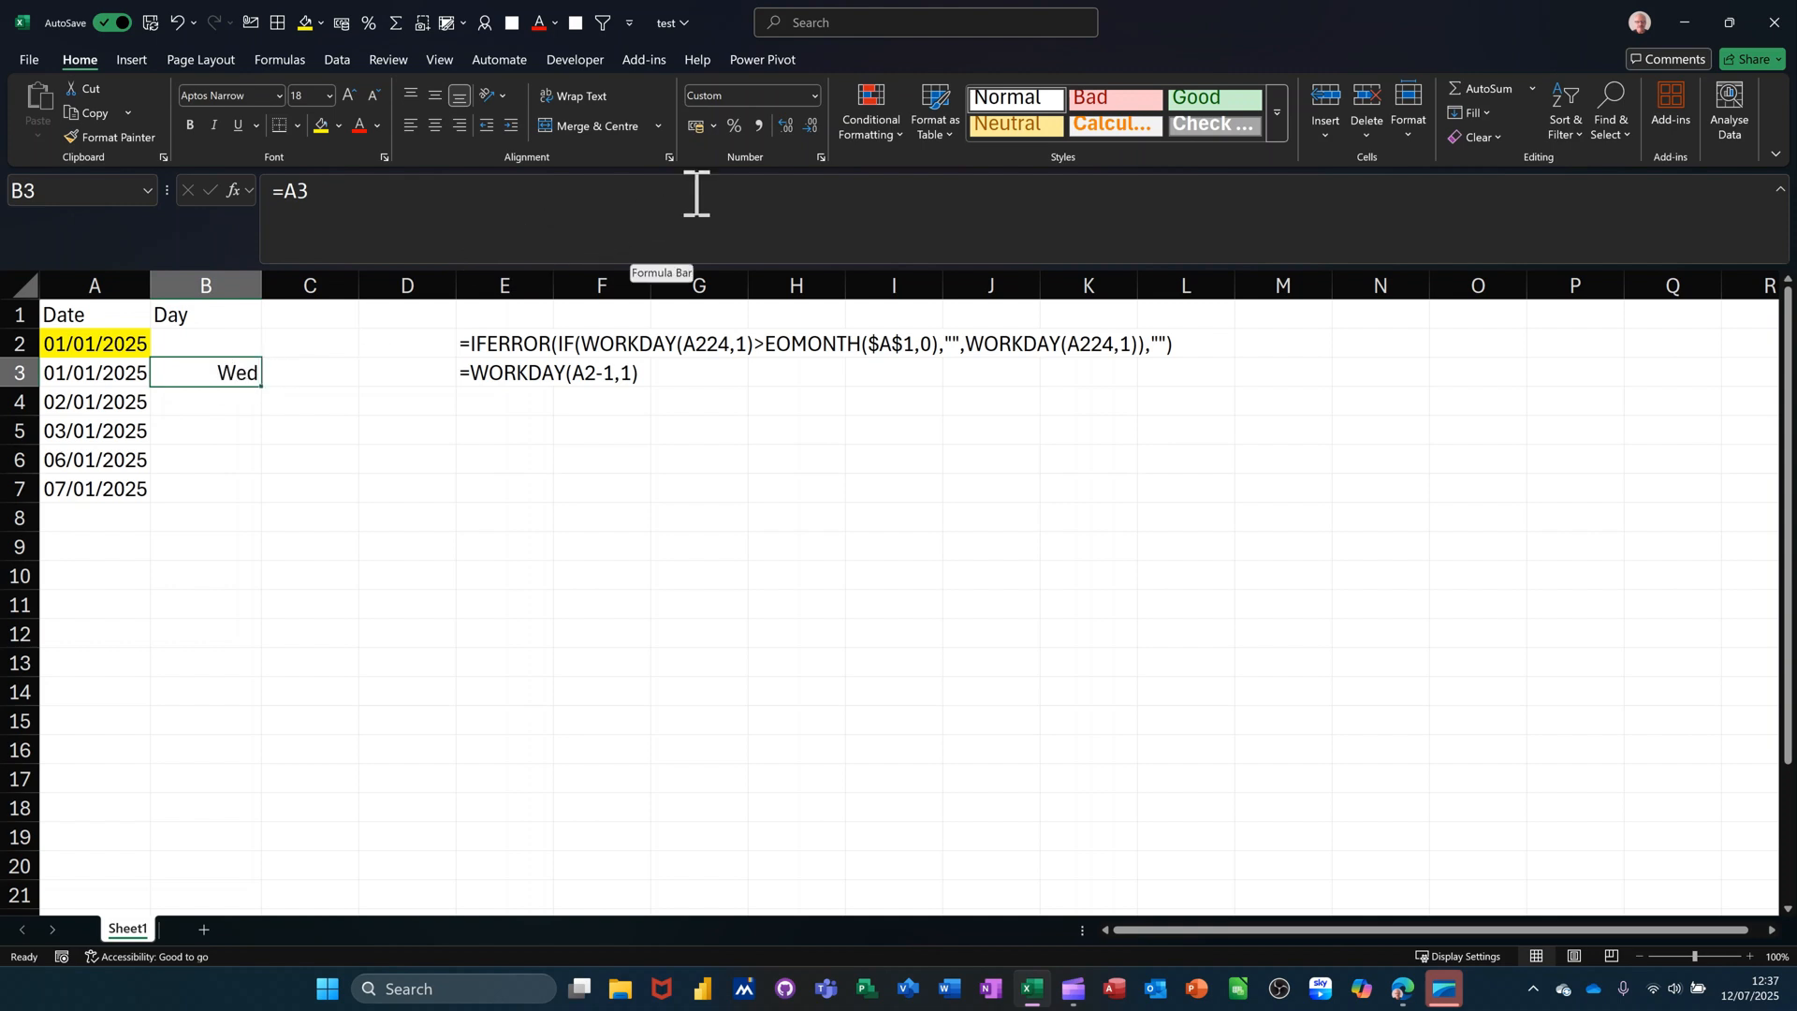
- Accept the custom number format ddd for B3 and fill its formula down to B7
click(821, 157)
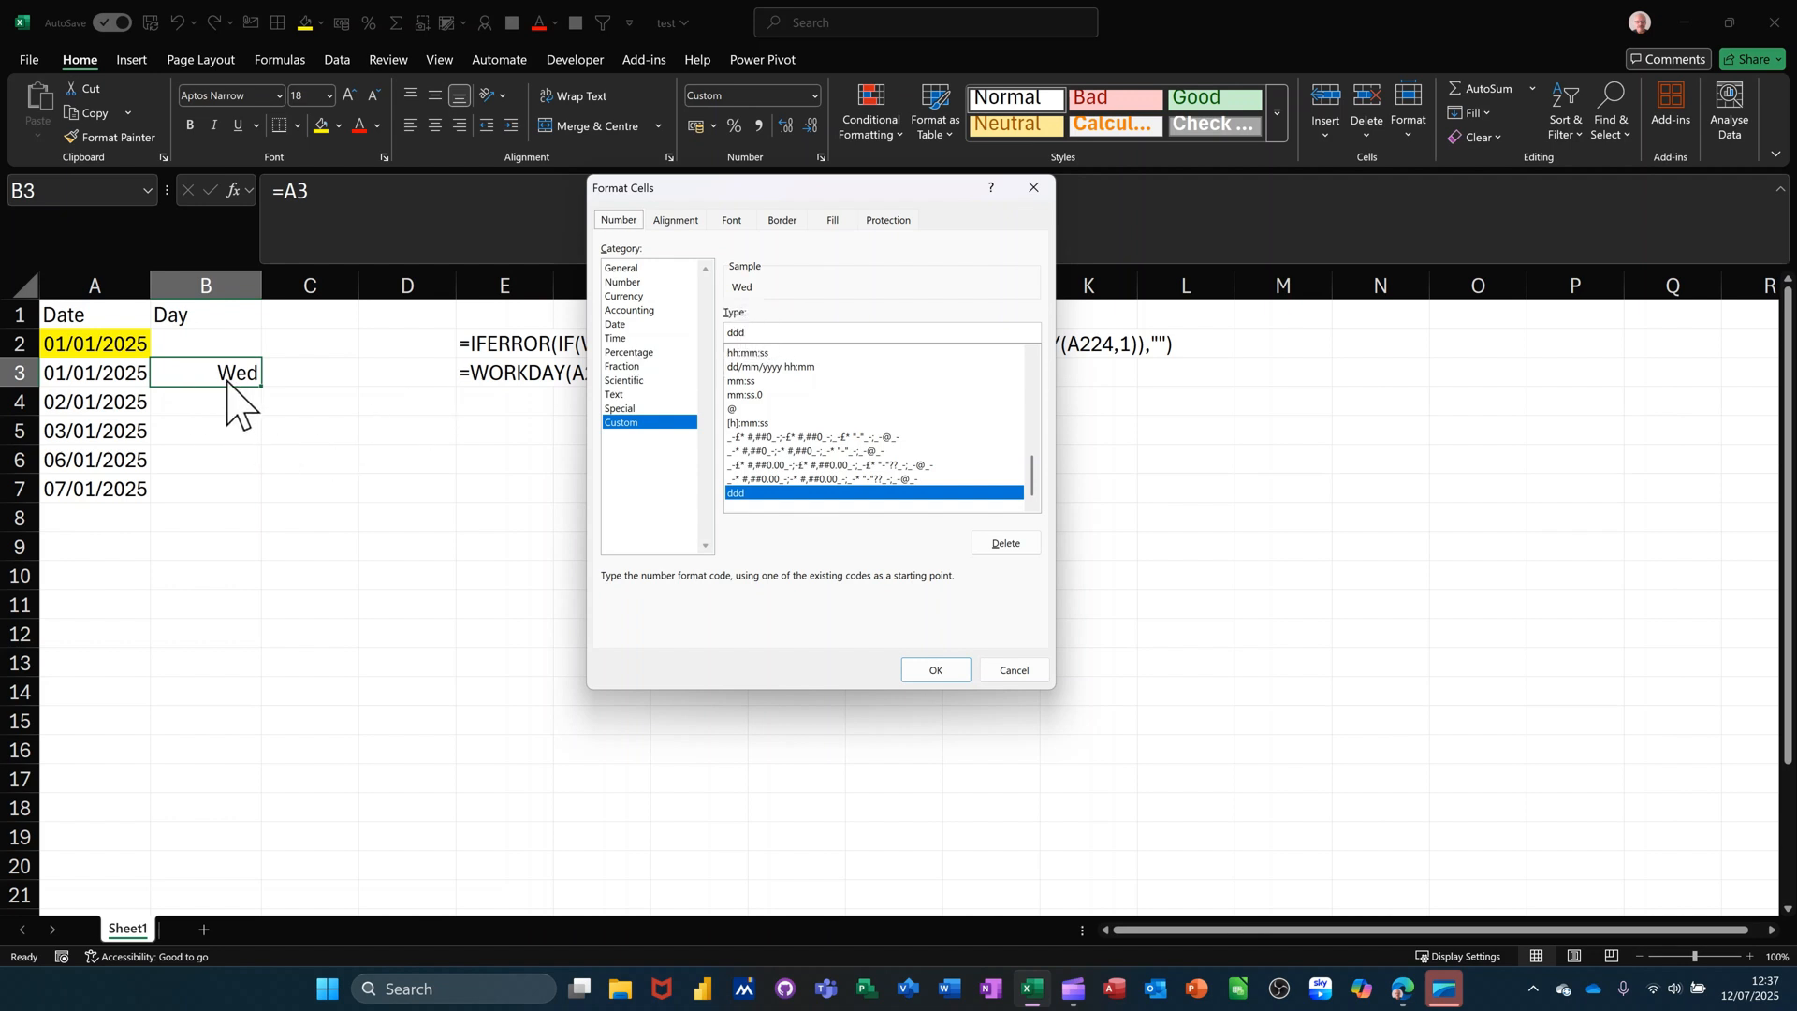
click(939, 673)
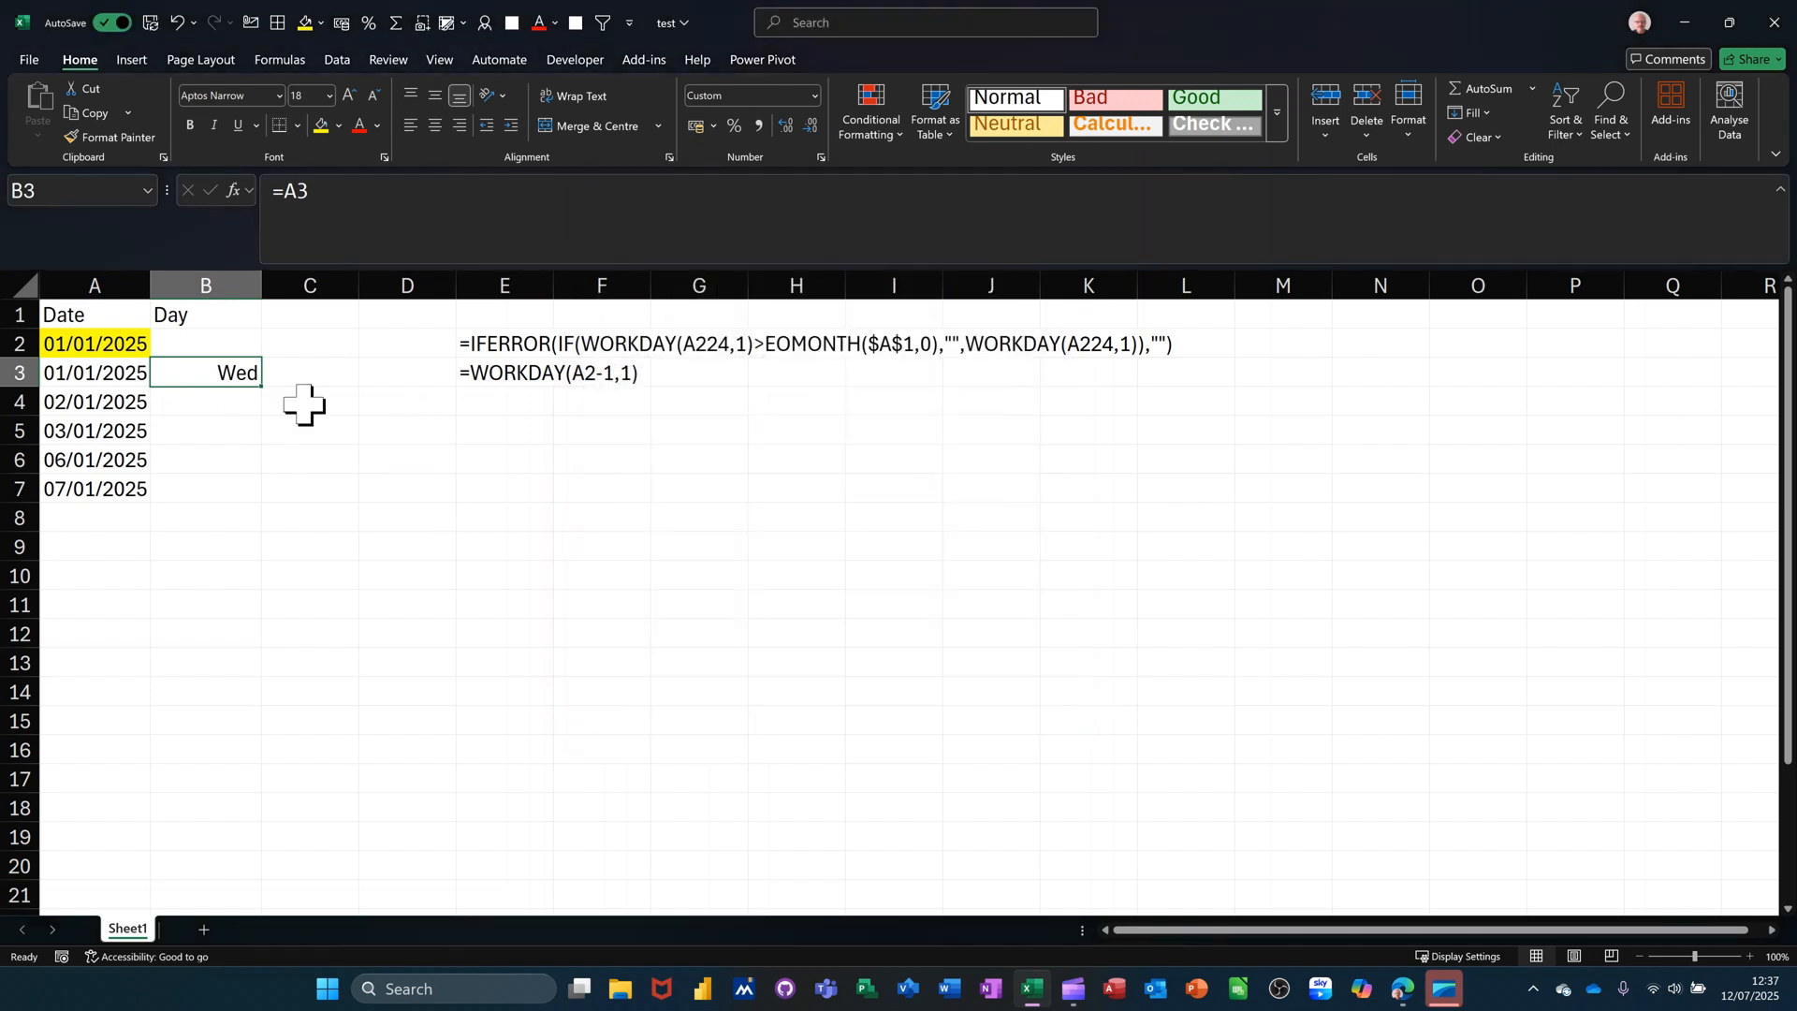
drag(261, 388, 258, 500)
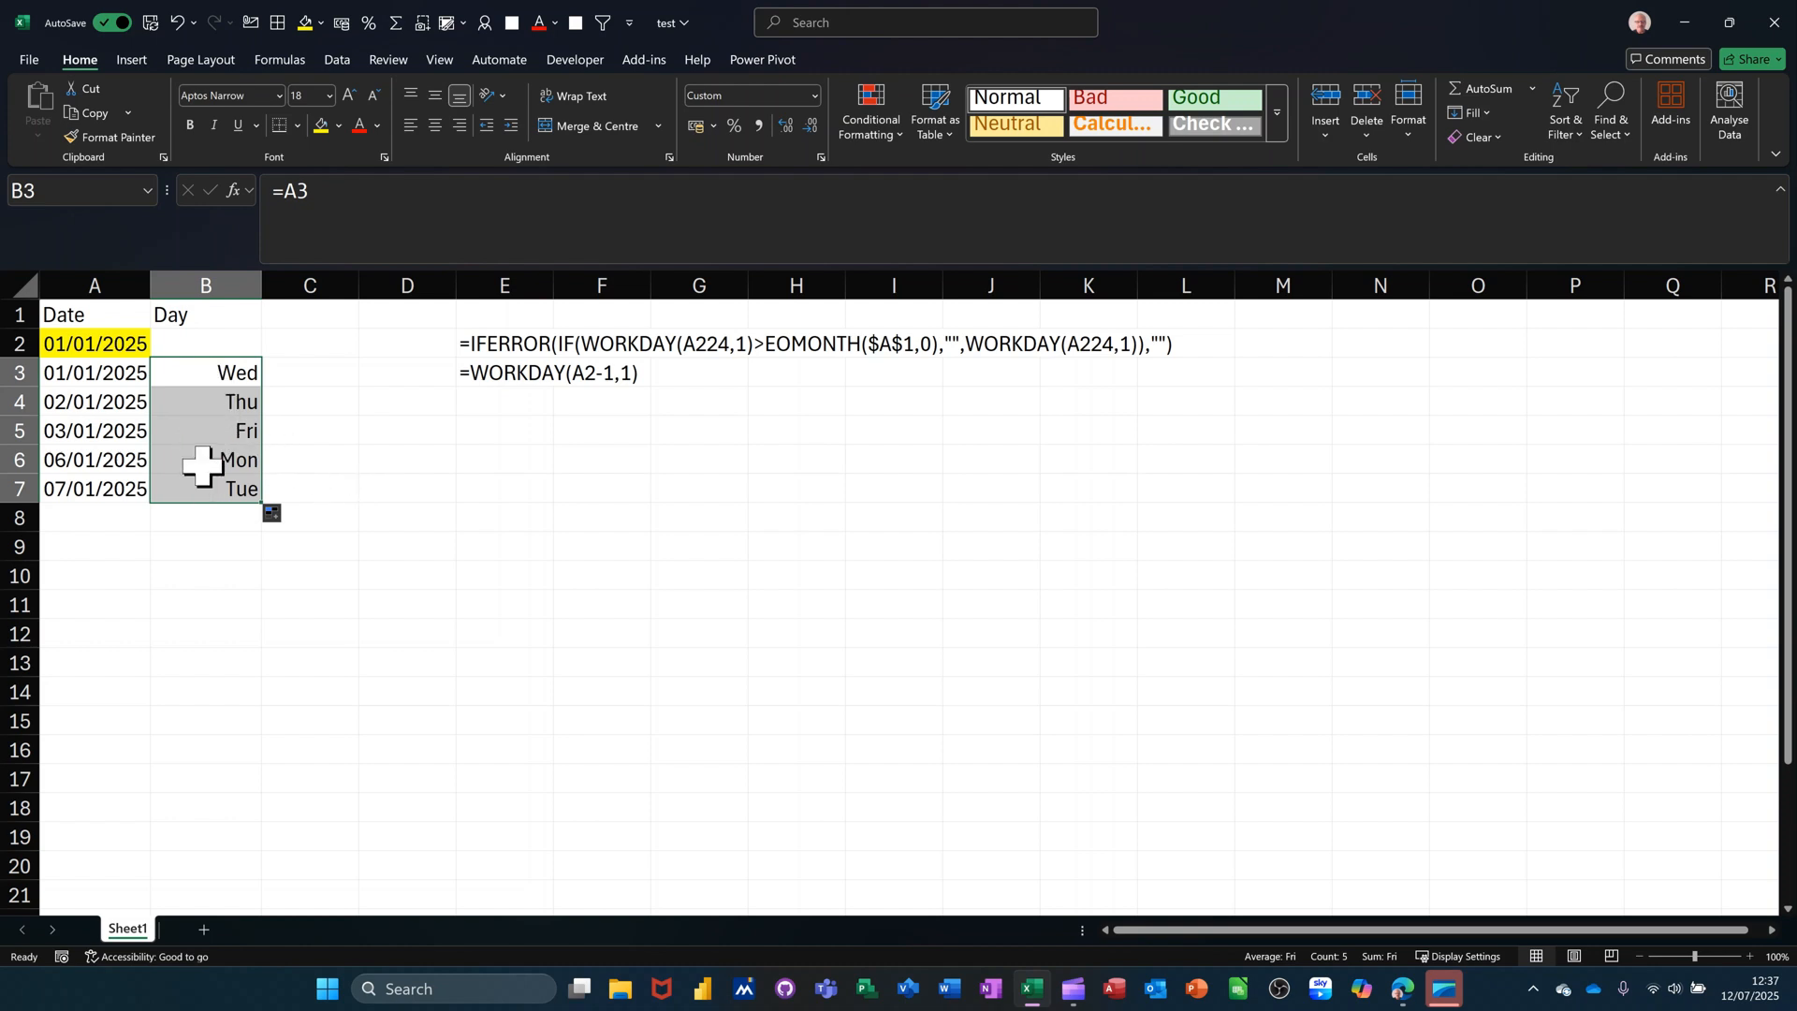
- Set the highlighted start date in A2 to 01/02/2025 and check the first day name in B3
click(114, 348)
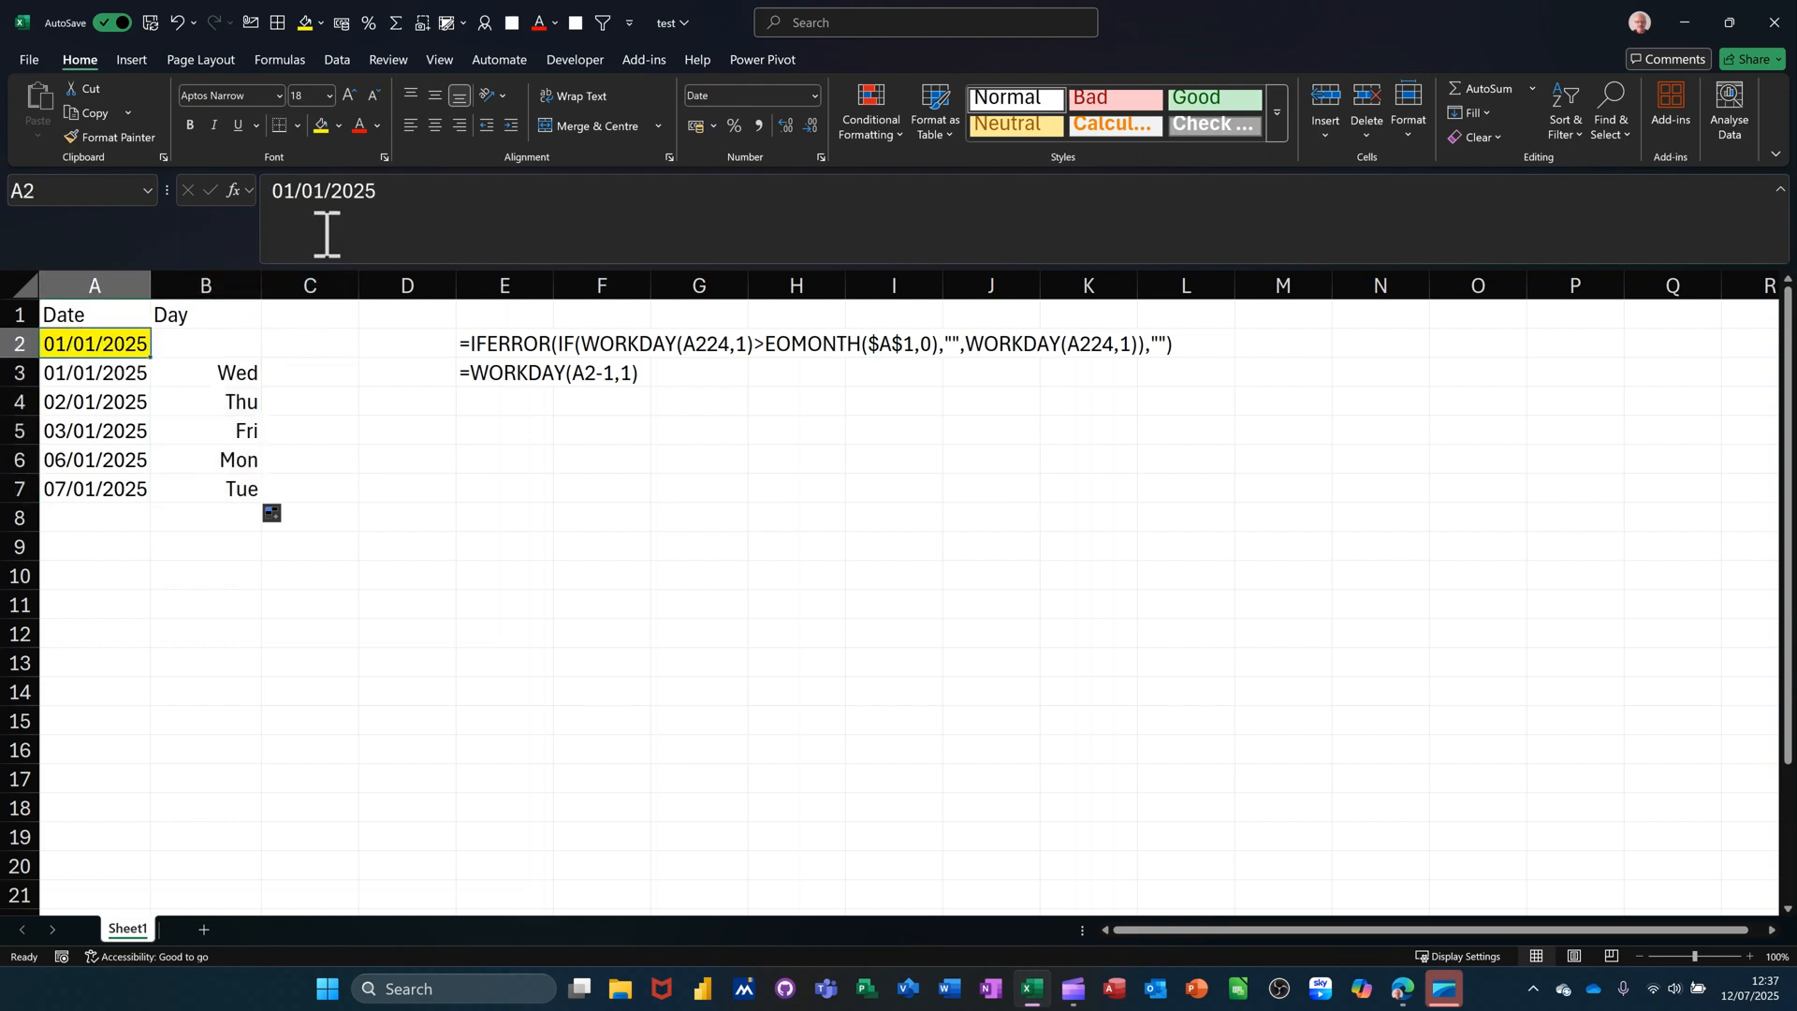
click(318, 193)
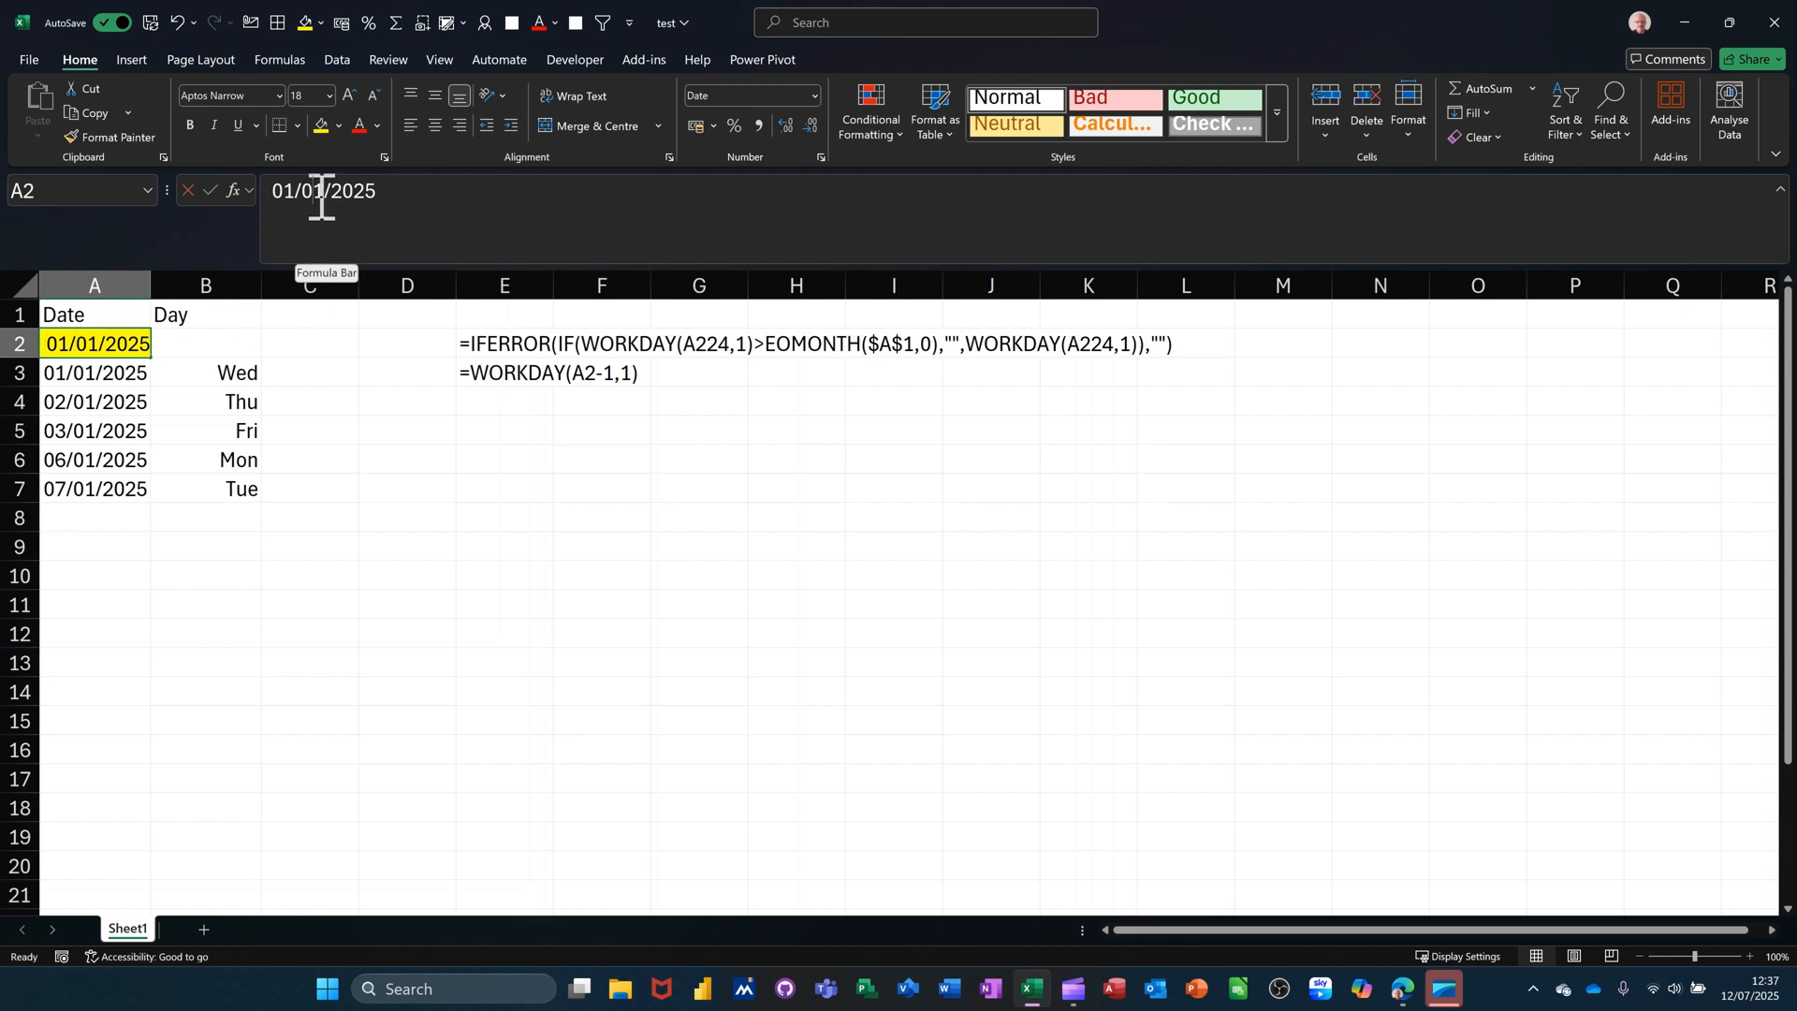
click(318, 193)
click(321, 197)
key(BackSpace)
text(2)
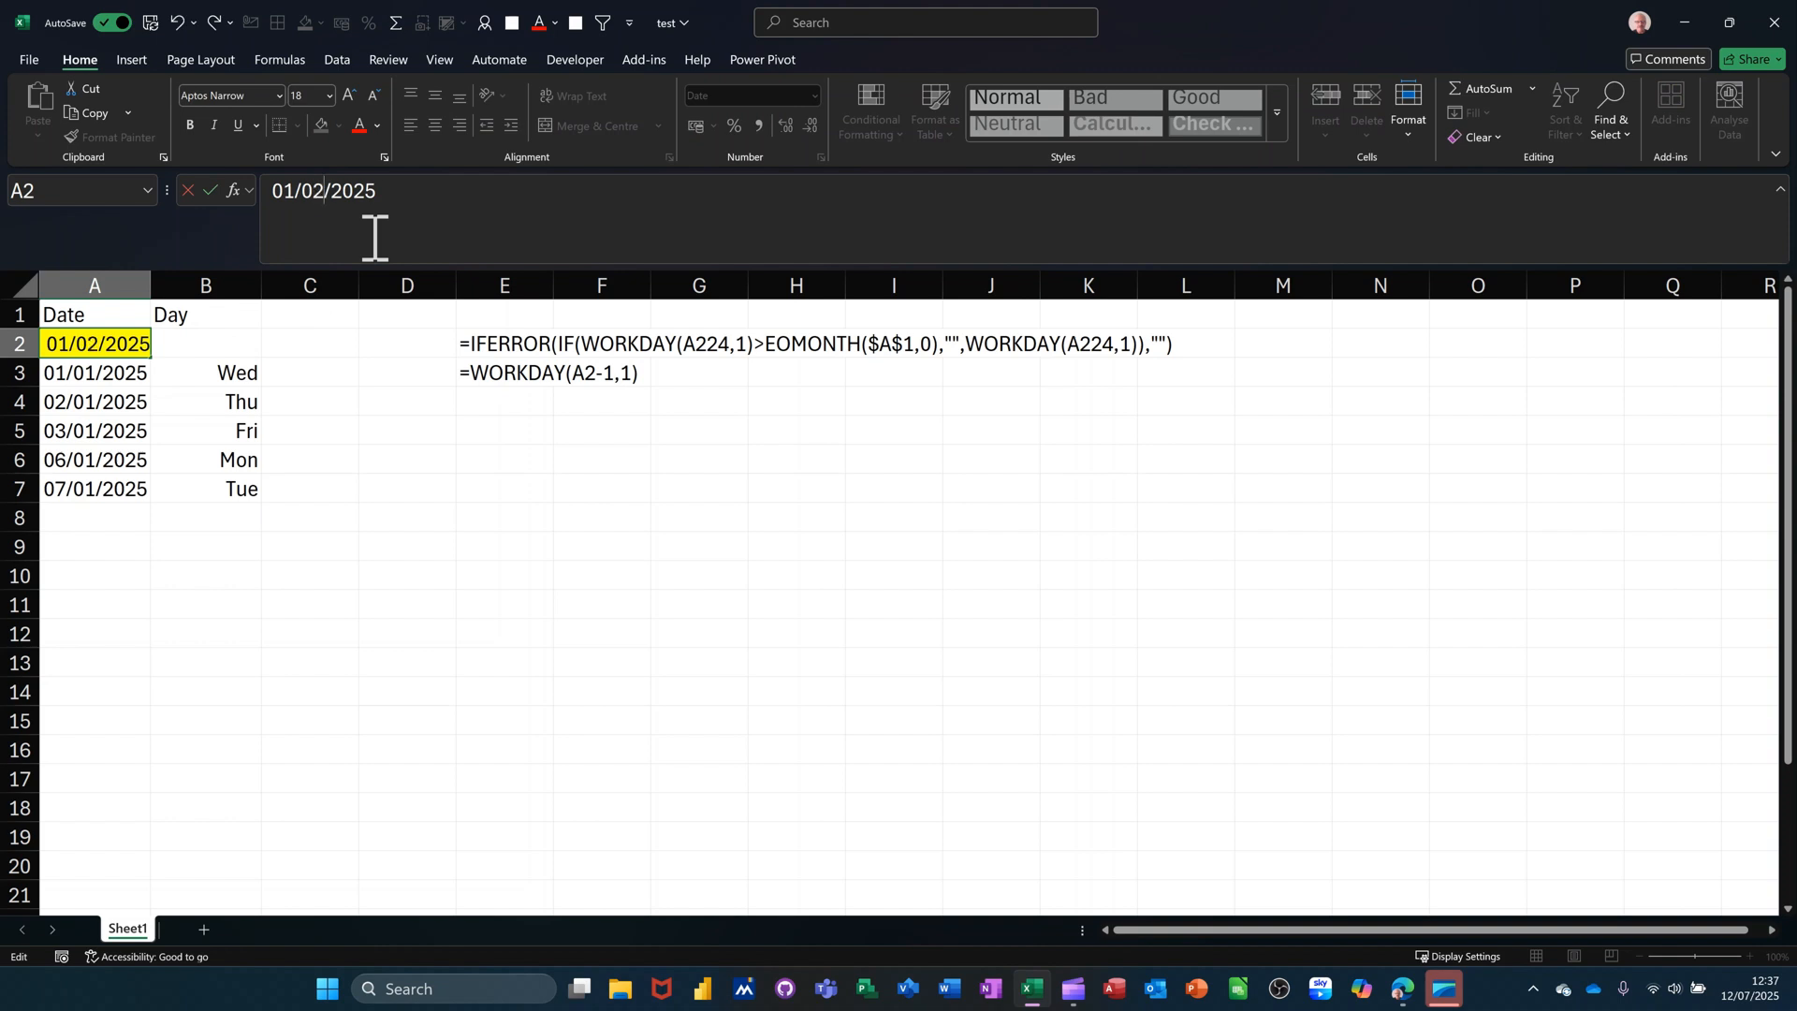
key(Return)
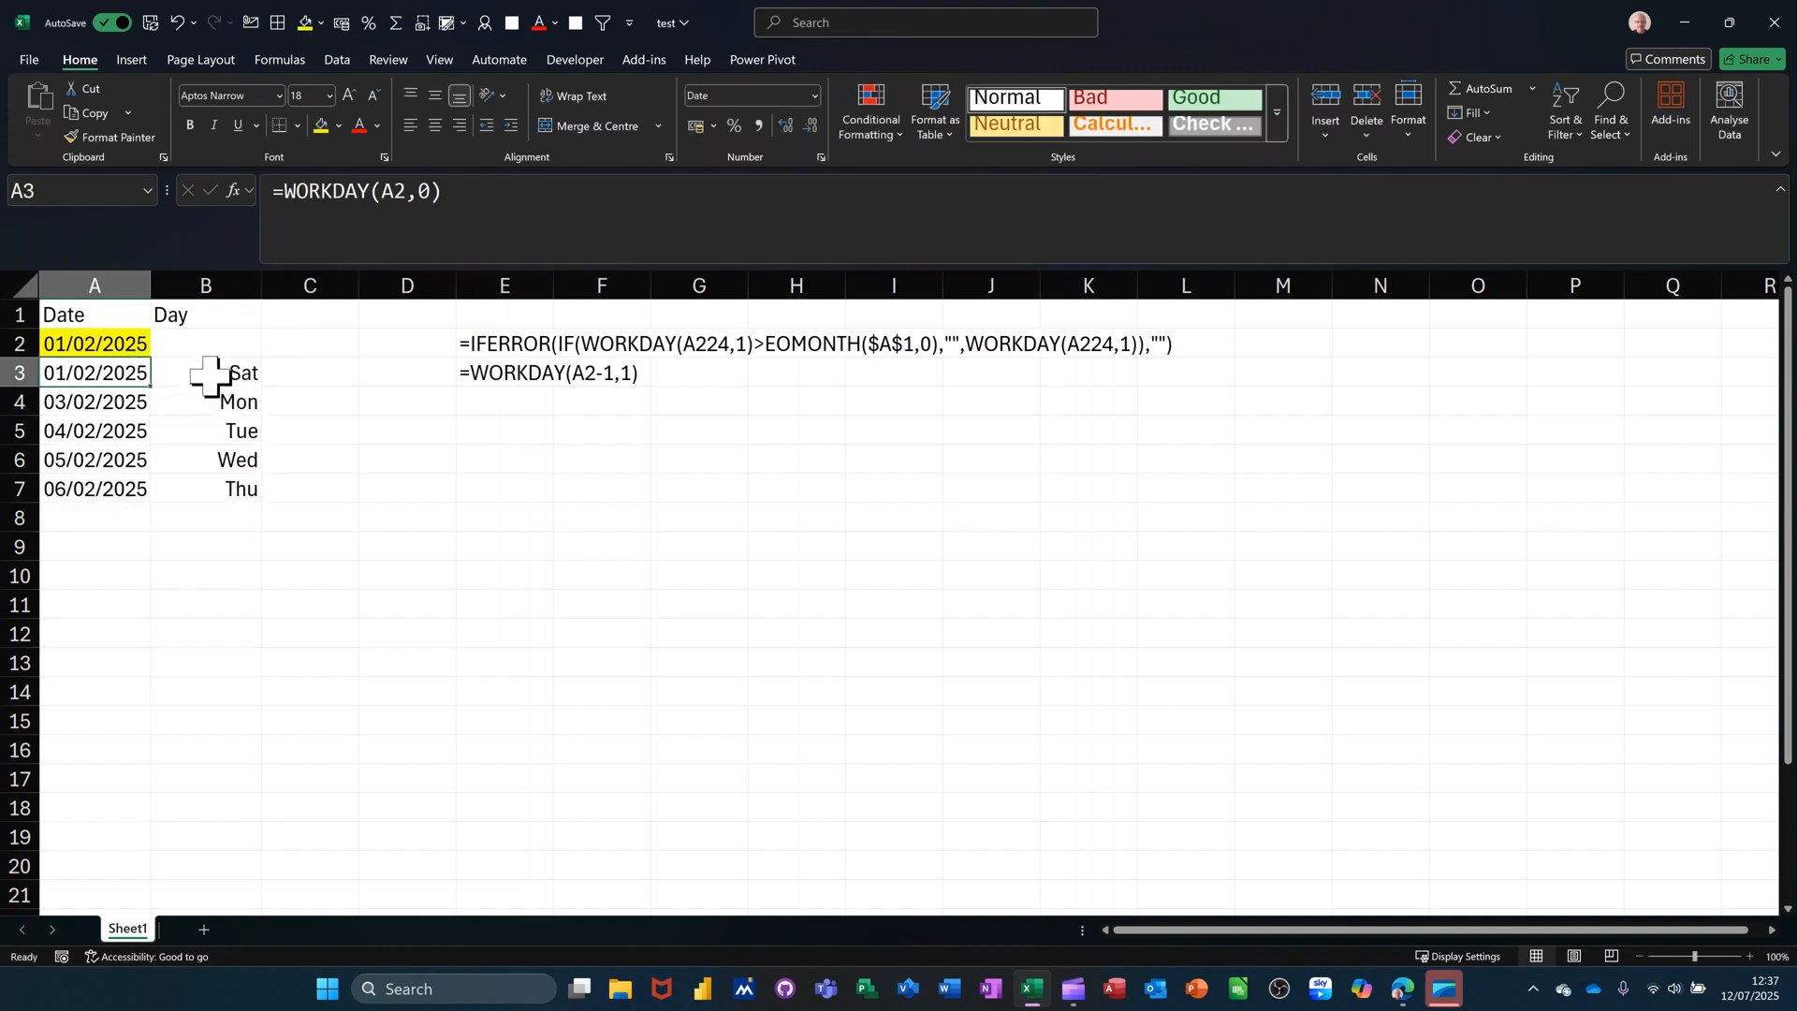
click(210, 374)
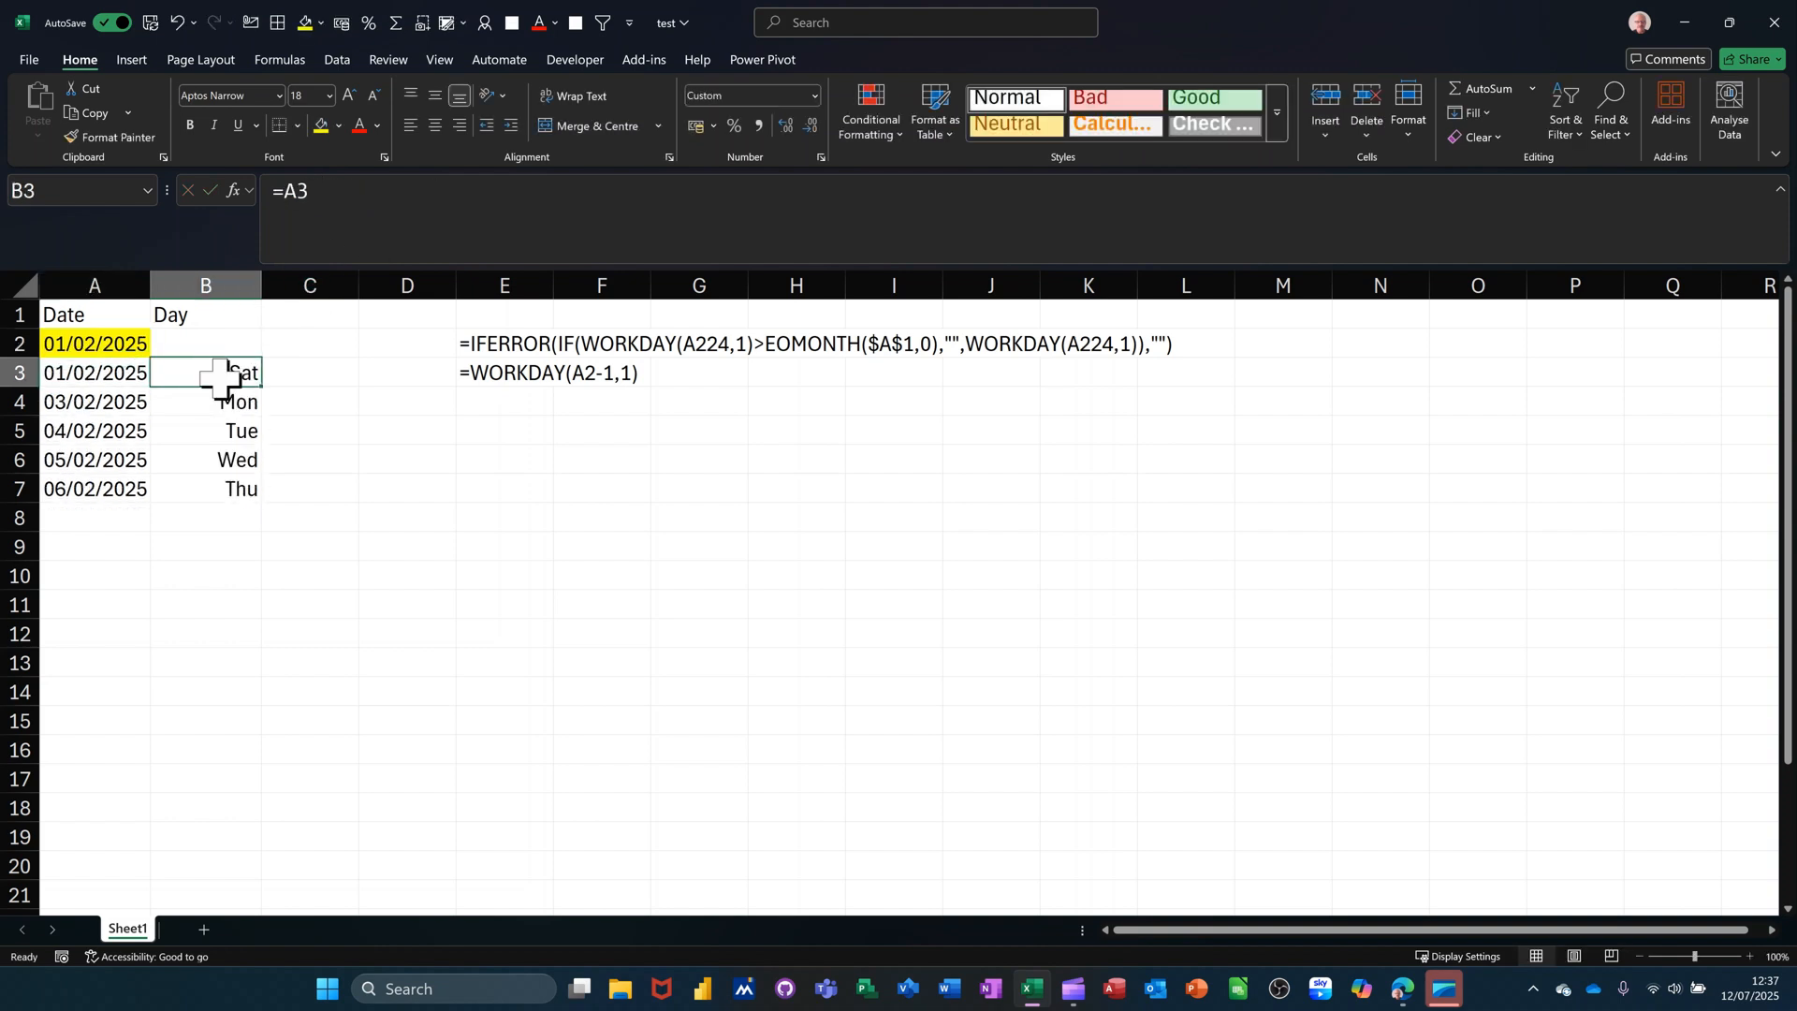
- Change the first date's formula in A3 to =WORKDAY(A2-1,1)
click(93, 369)
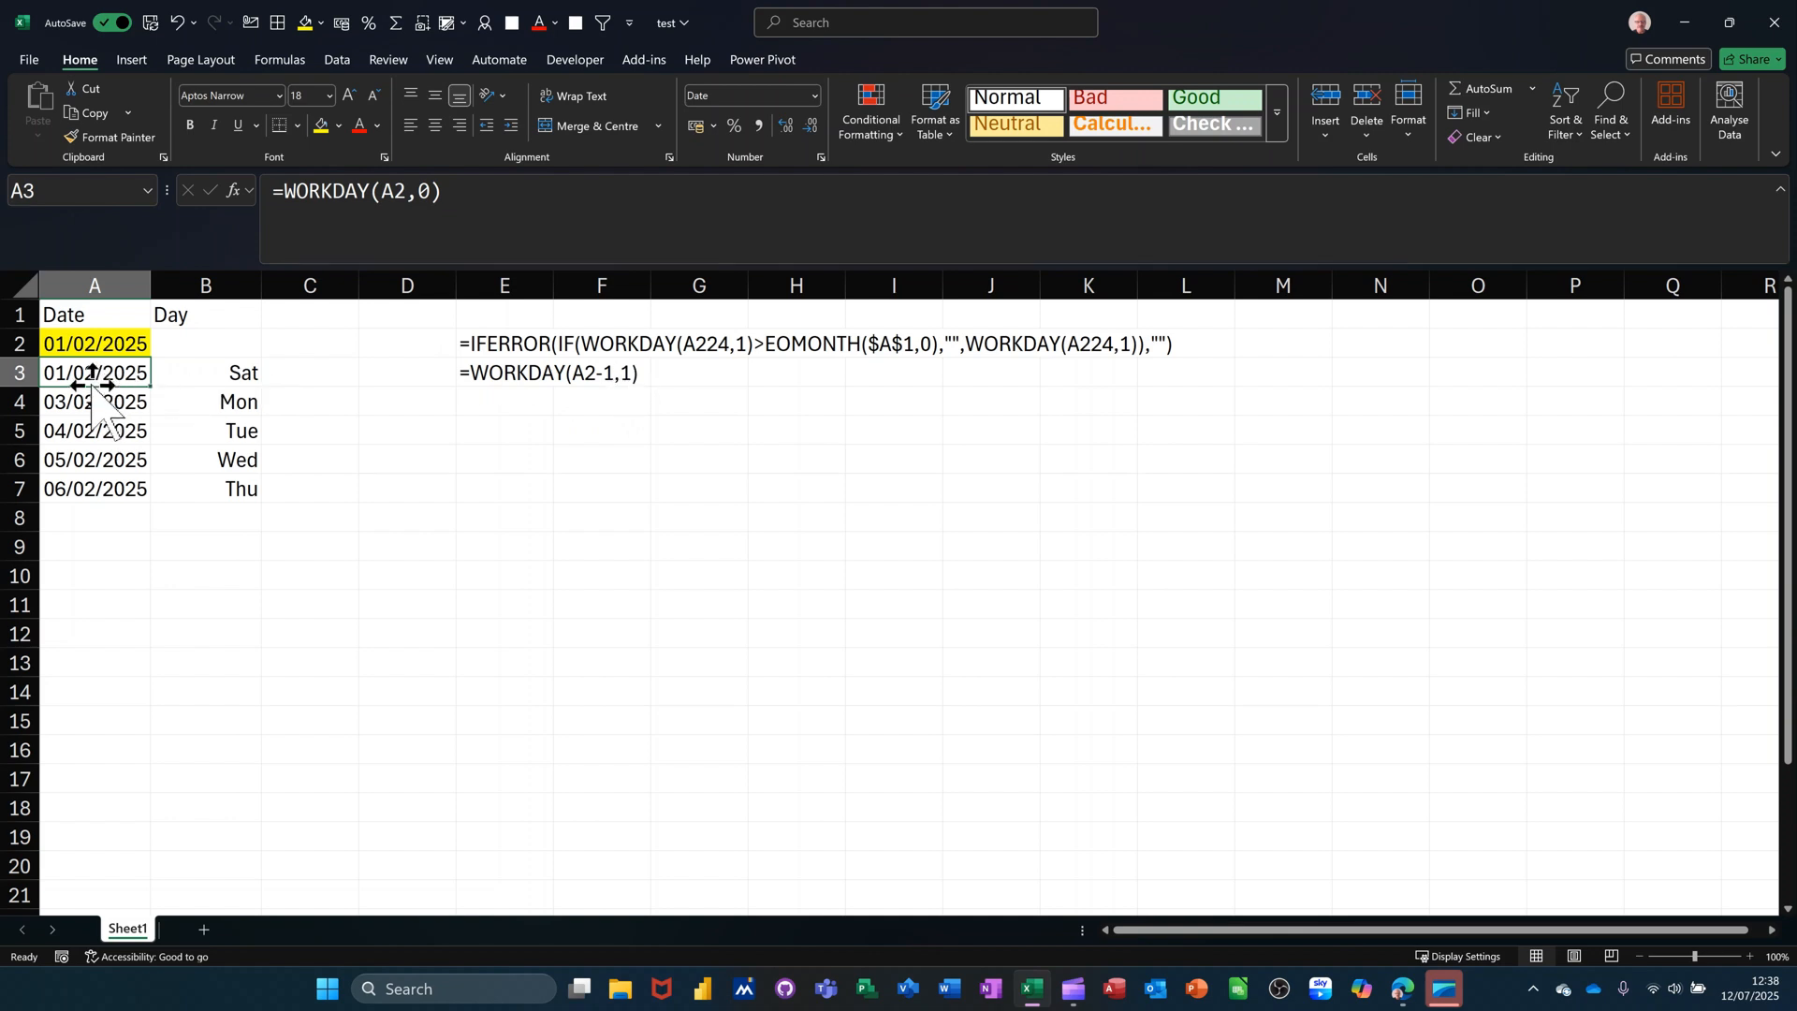
click(405, 191)
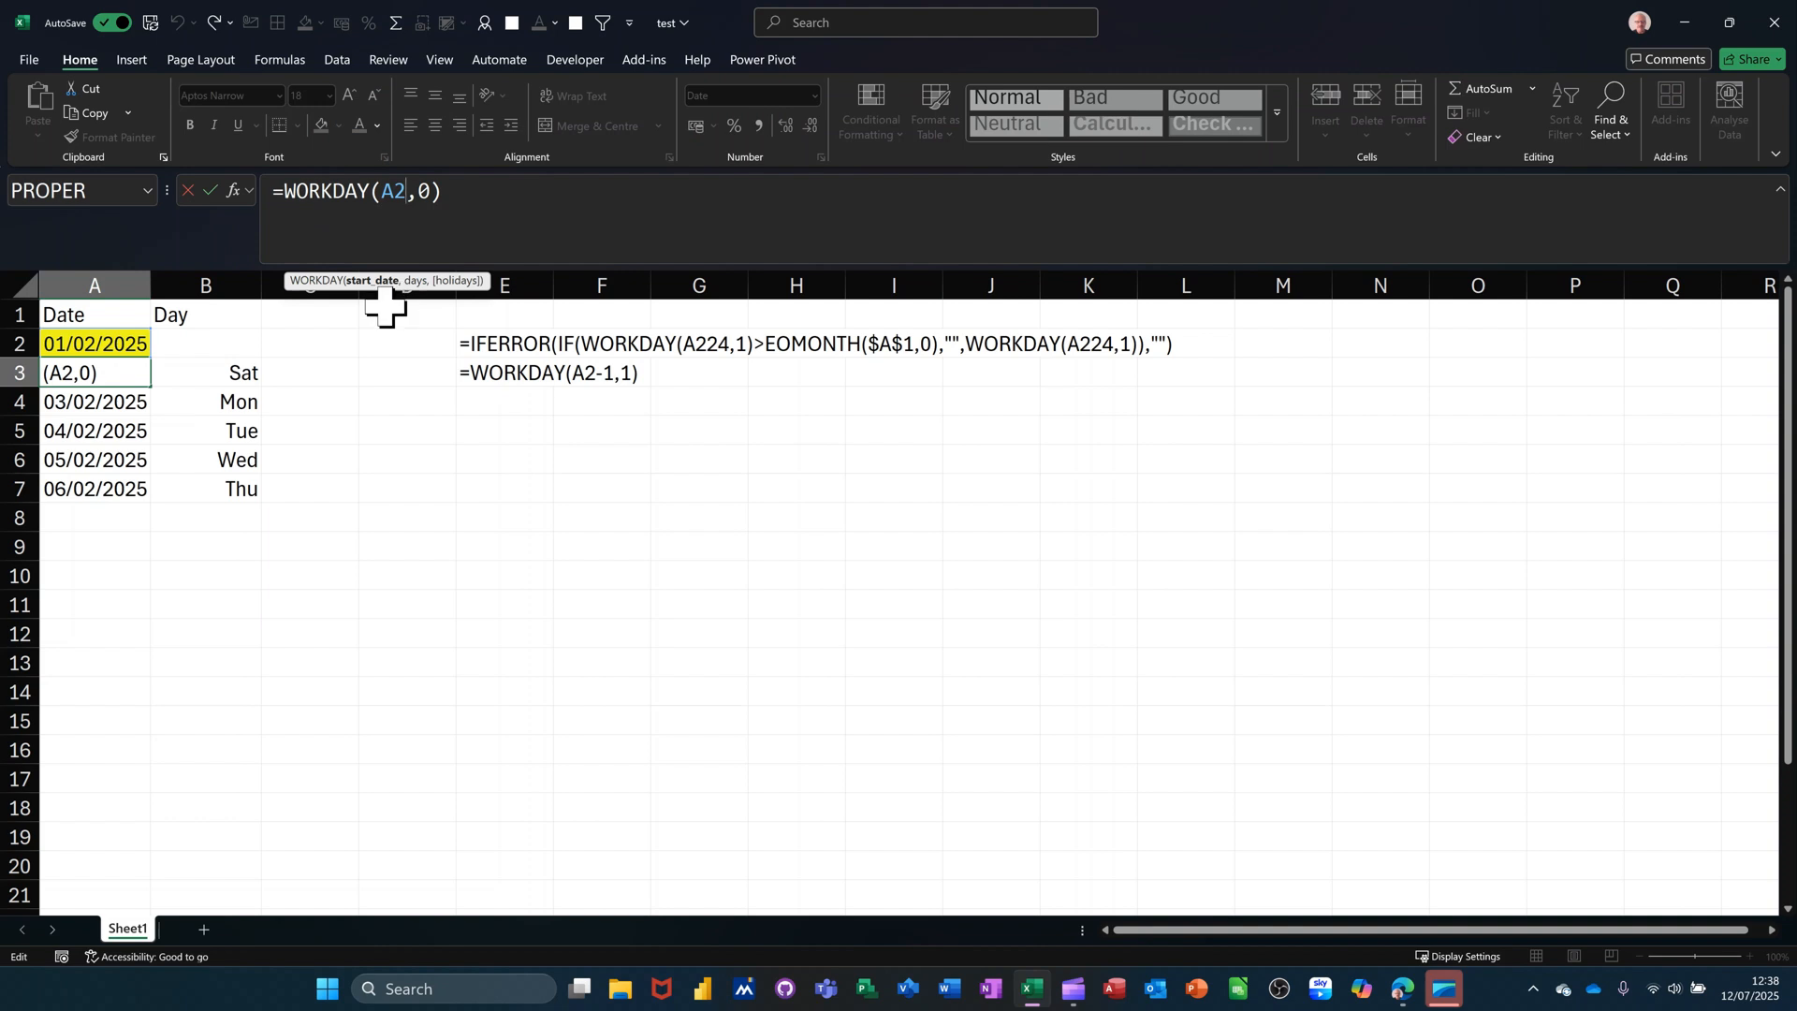
text(-1)
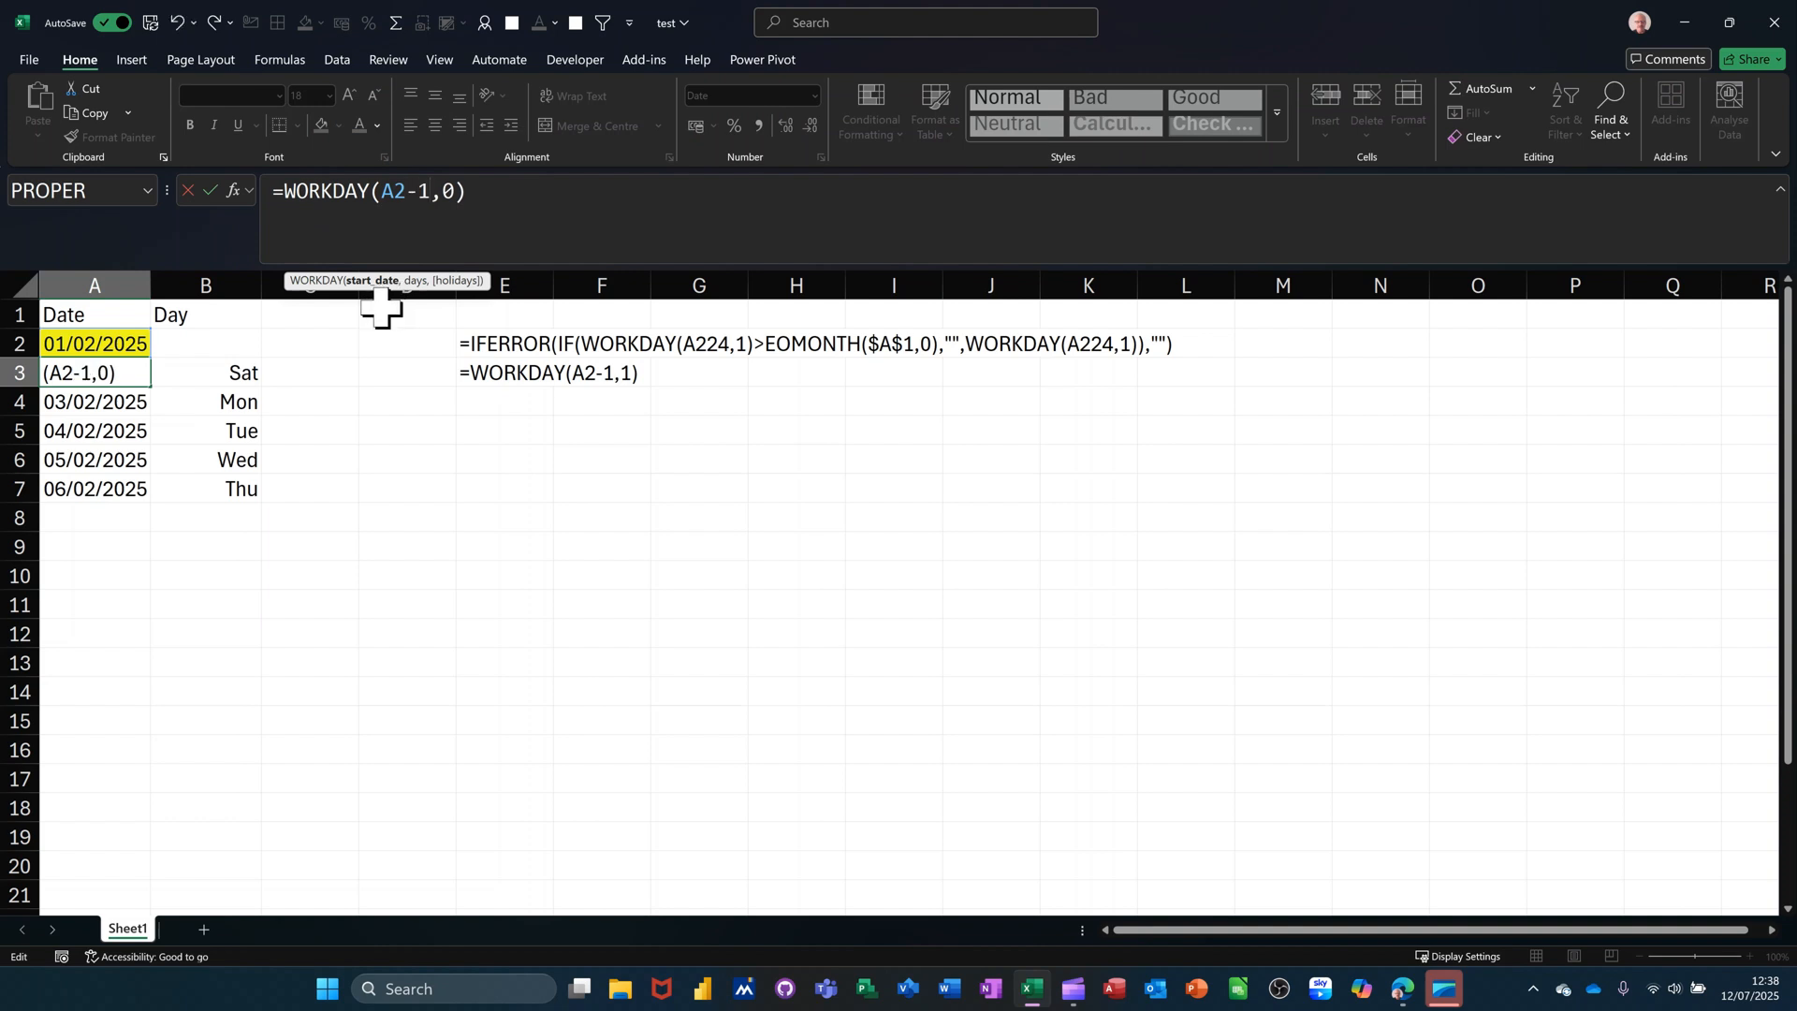
double_click(448, 191)
text(1)
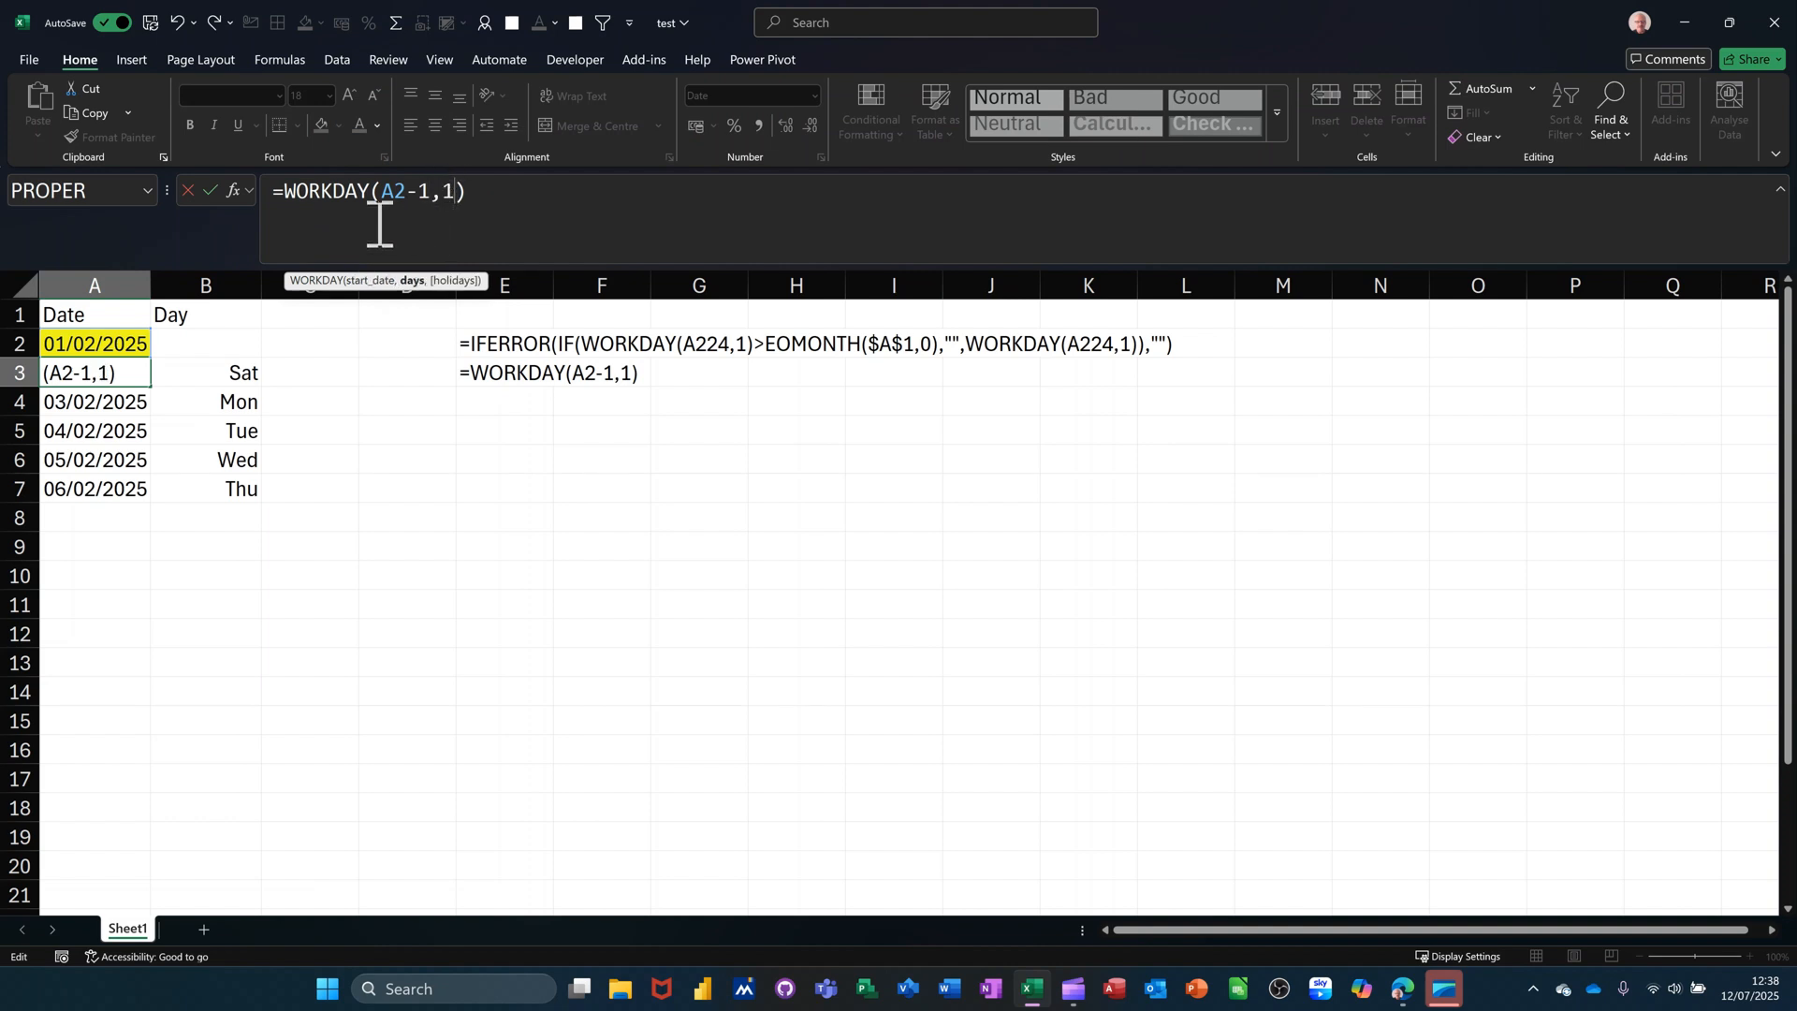
click(211, 191)
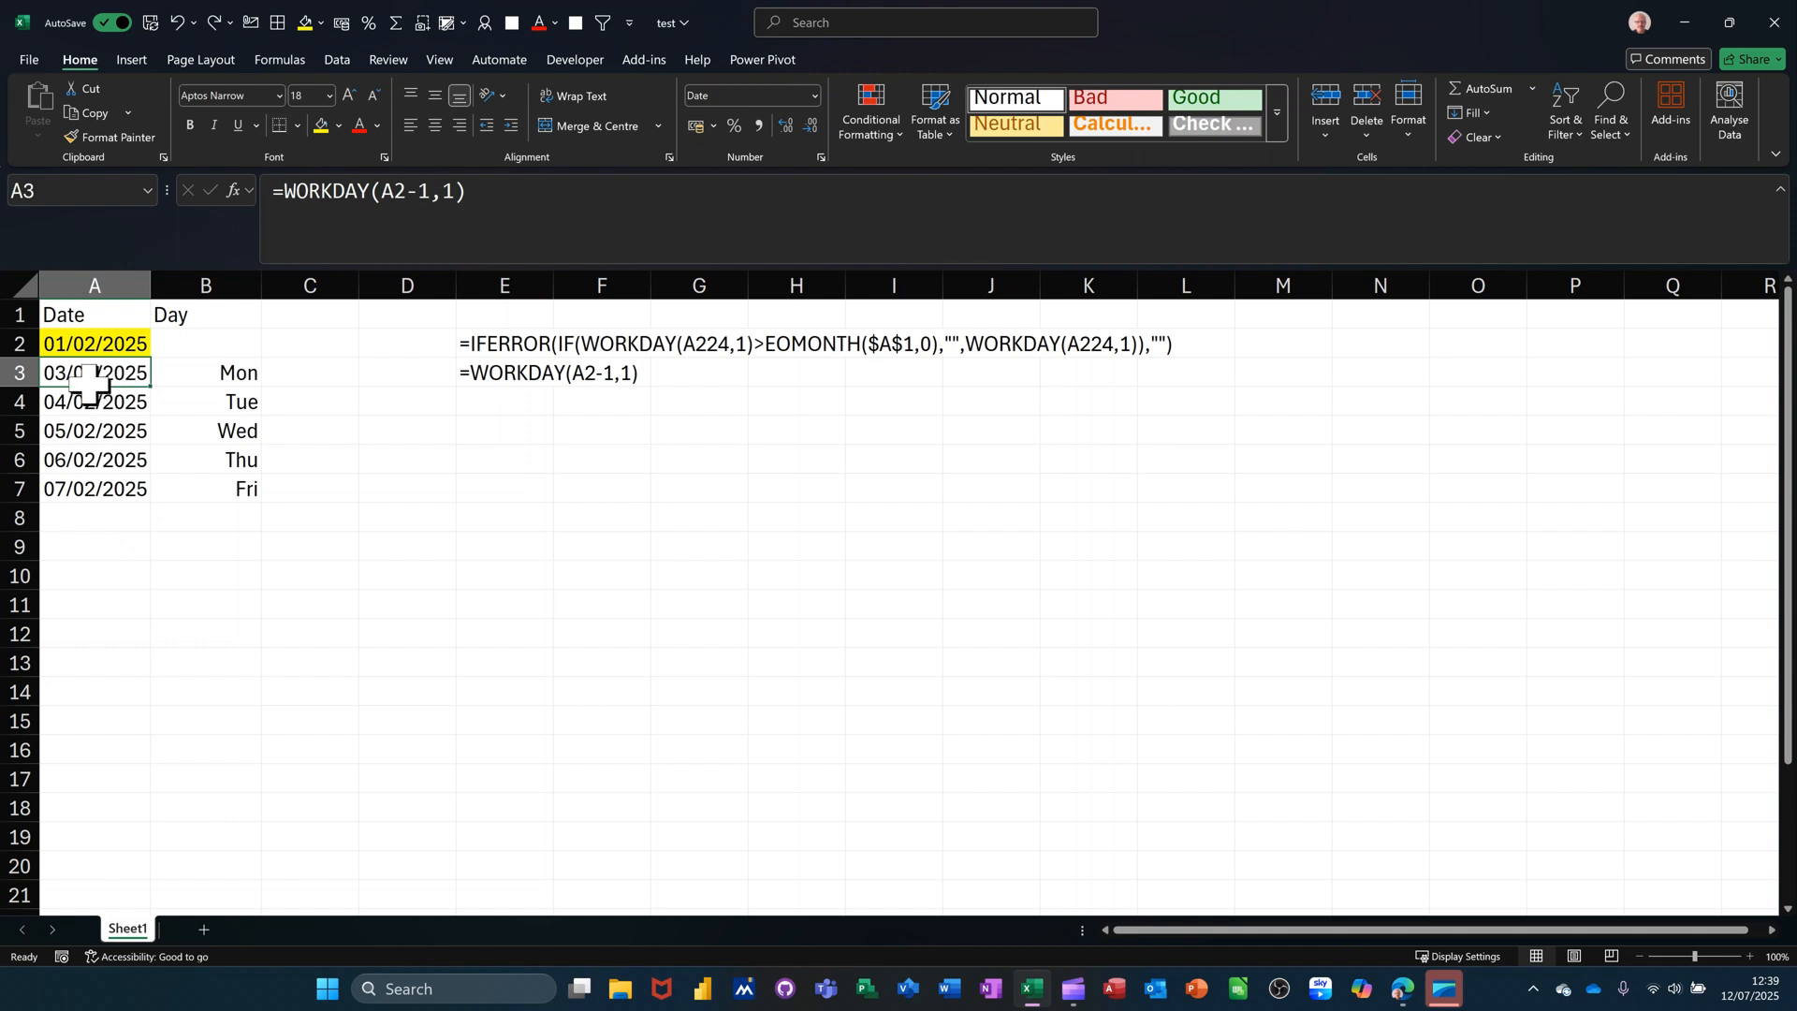
click(84, 403)
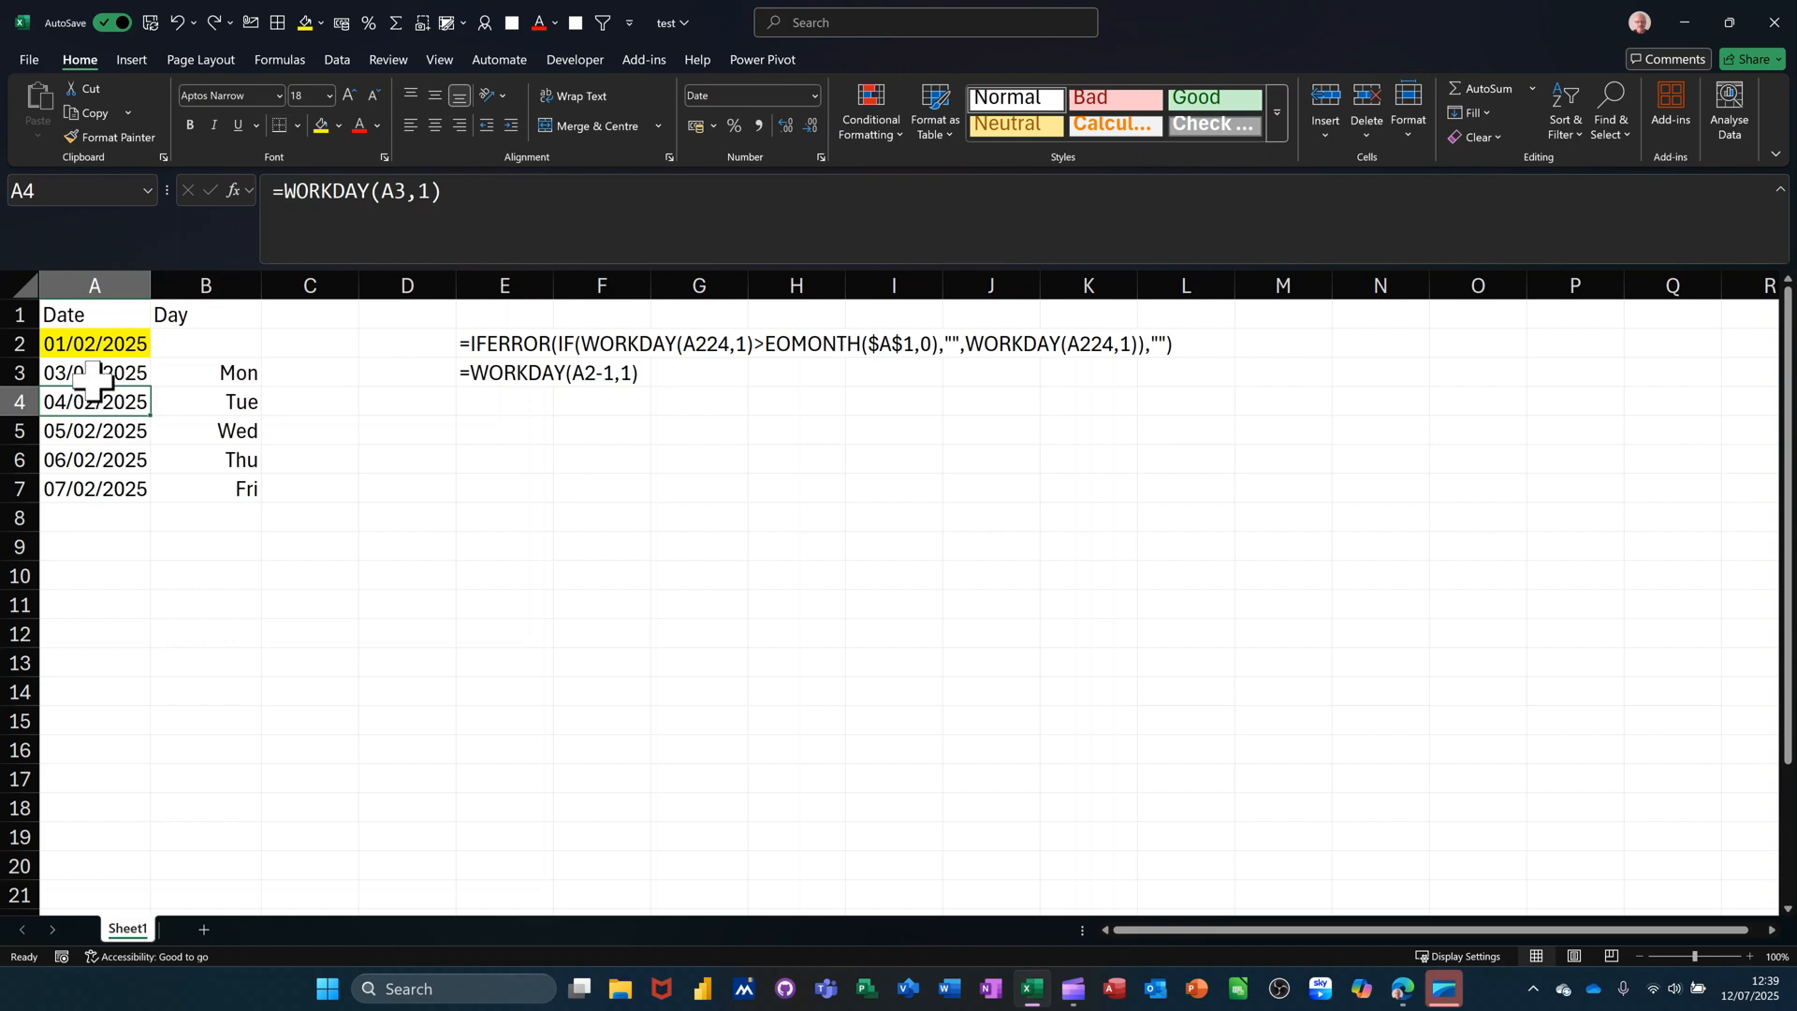
click(104, 379)
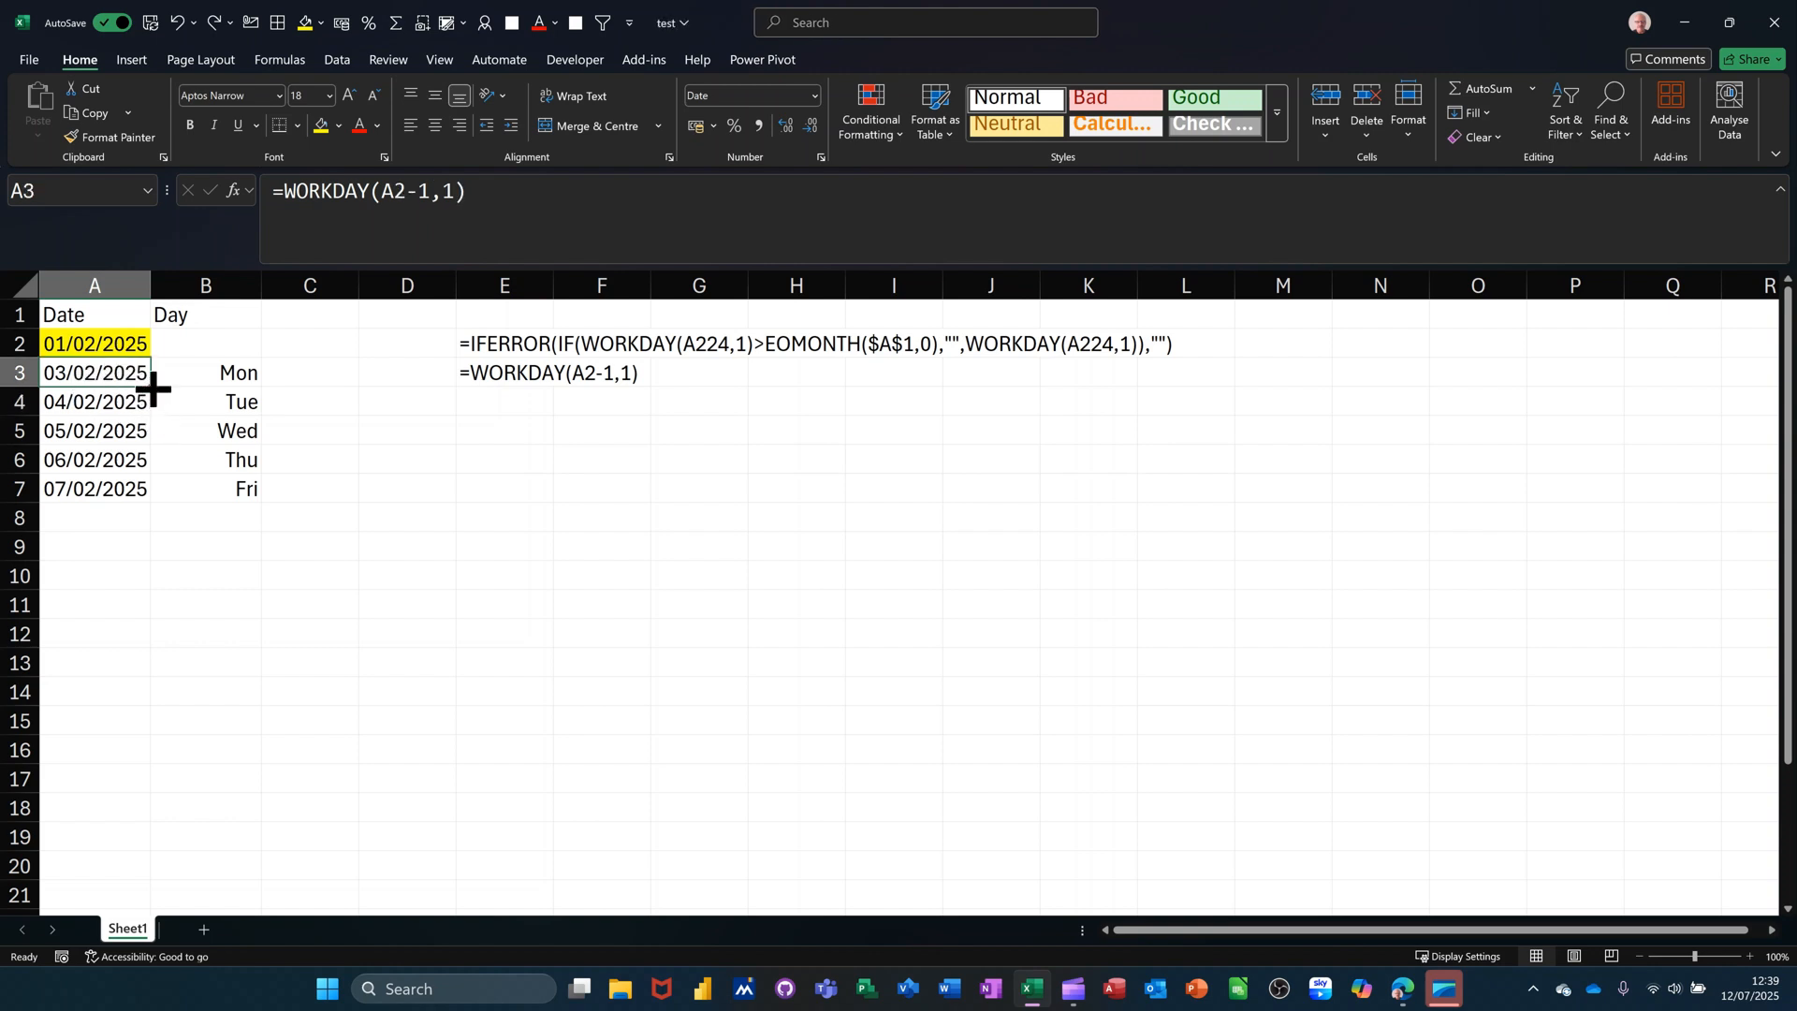
click(97, 399)
click(107, 373)
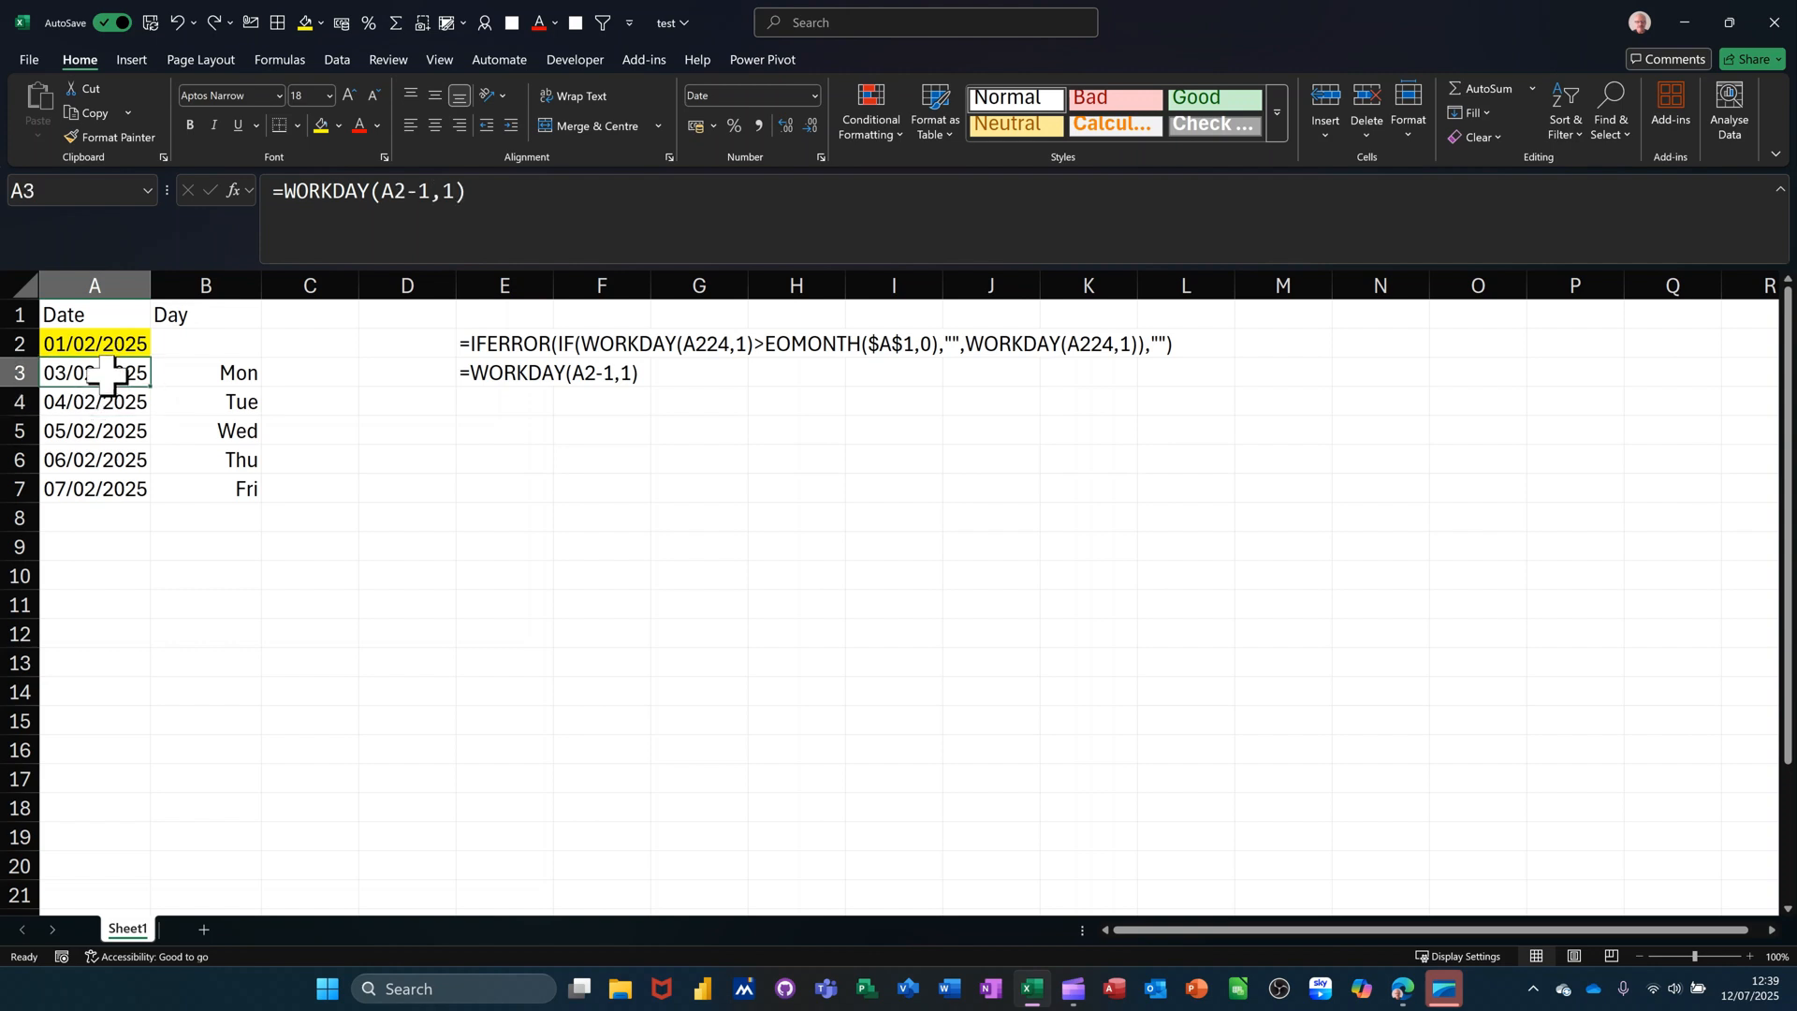
- Set the highlighted start date in A2 to 01/11/2025
click(70, 343)
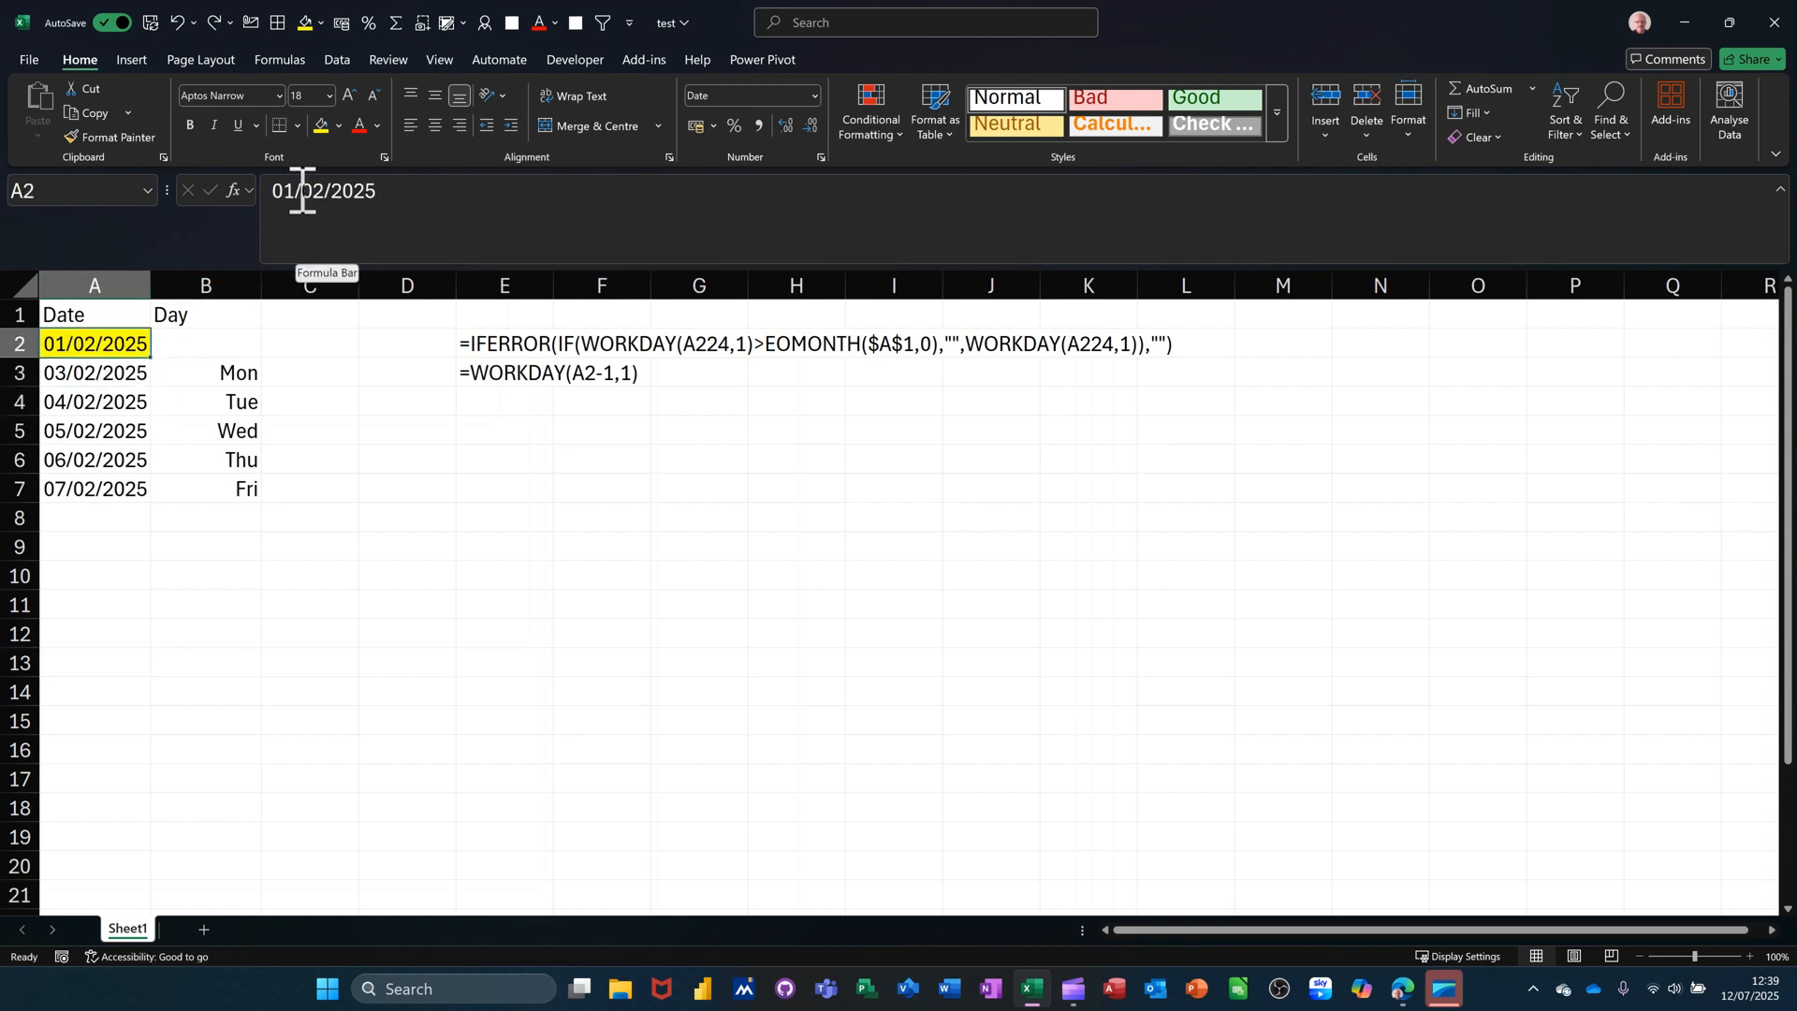
drag(303, 191, 321, 191)
text(11)
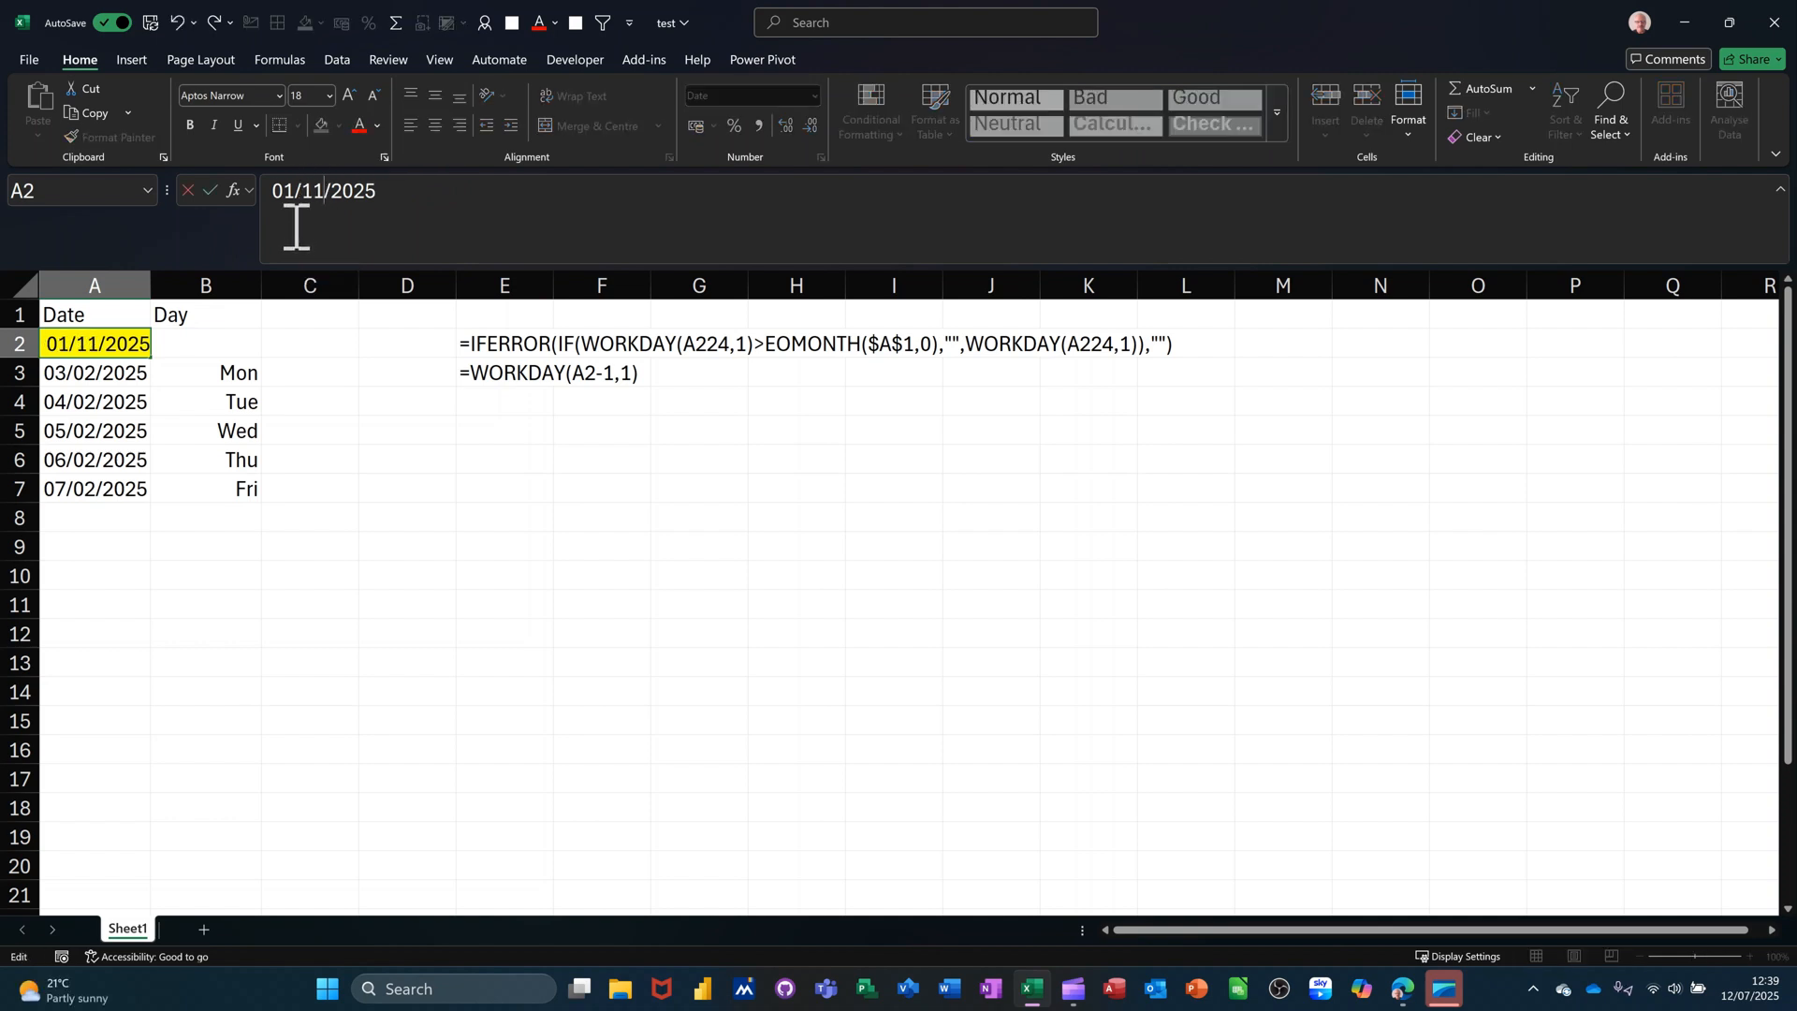
click(211, 191)
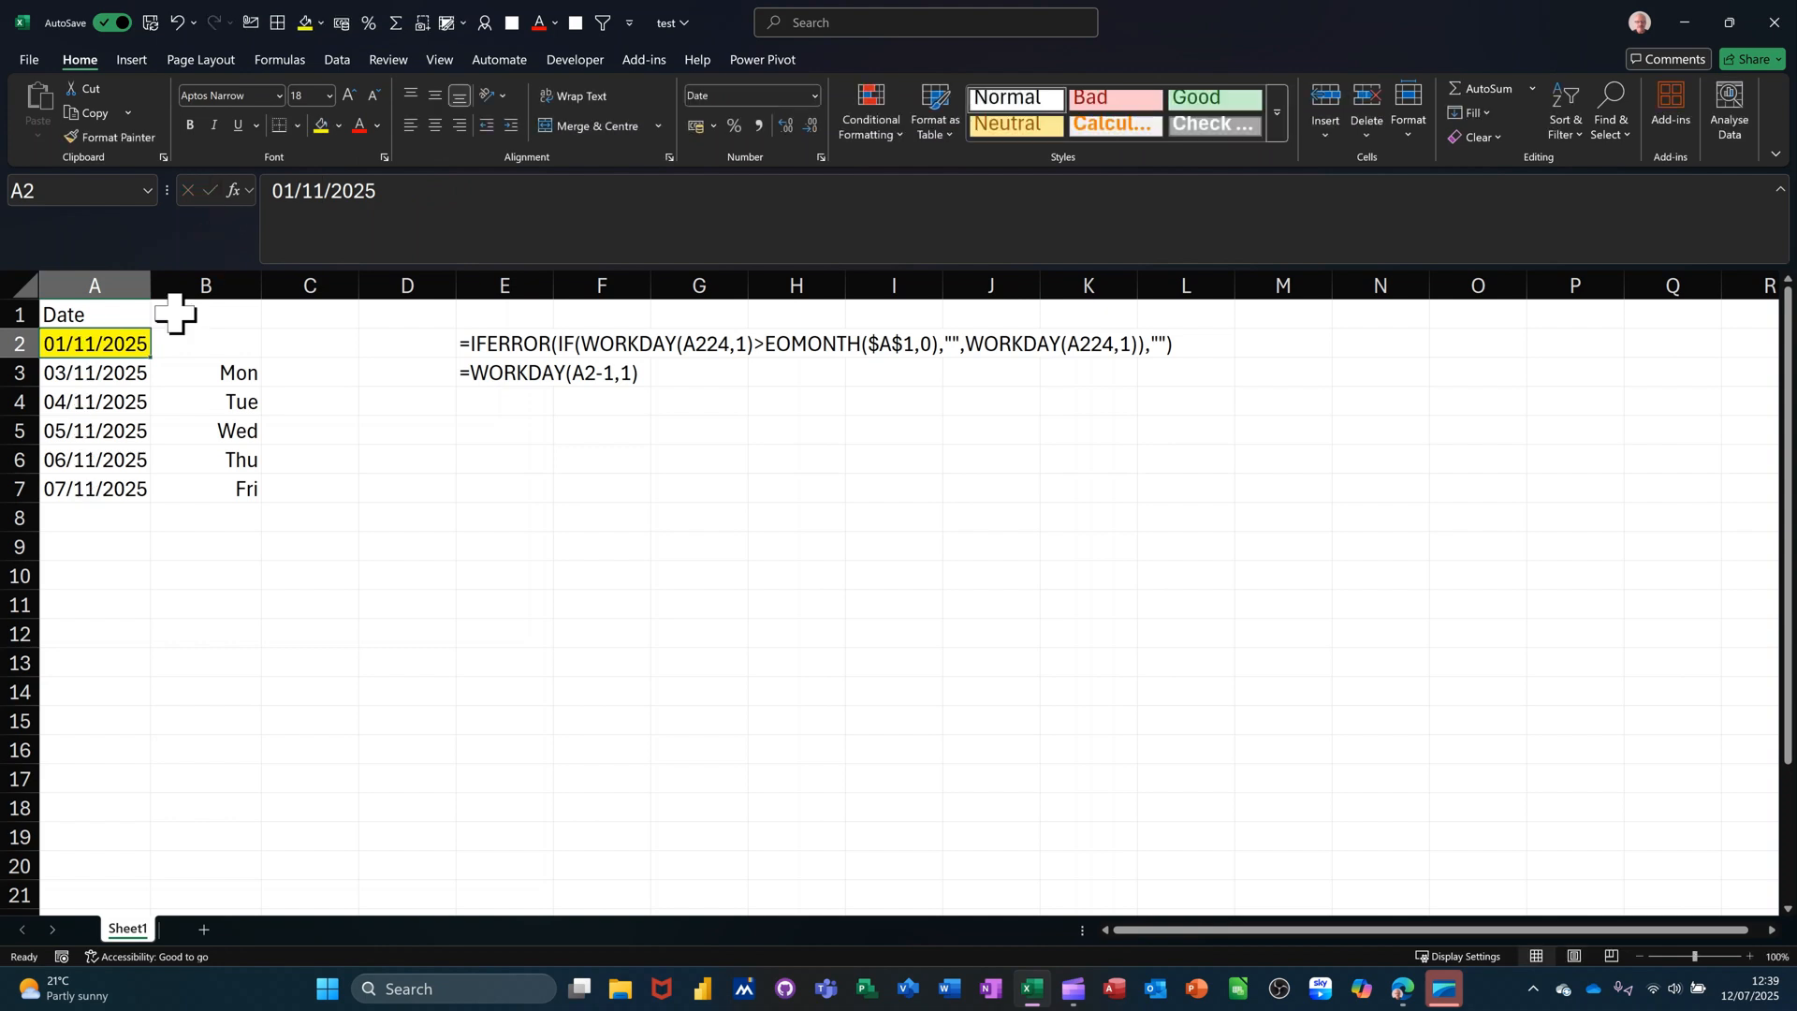
- Fill the date and day formulas of A7:B7 down to row 23 and check the last rows
click(87, 401)
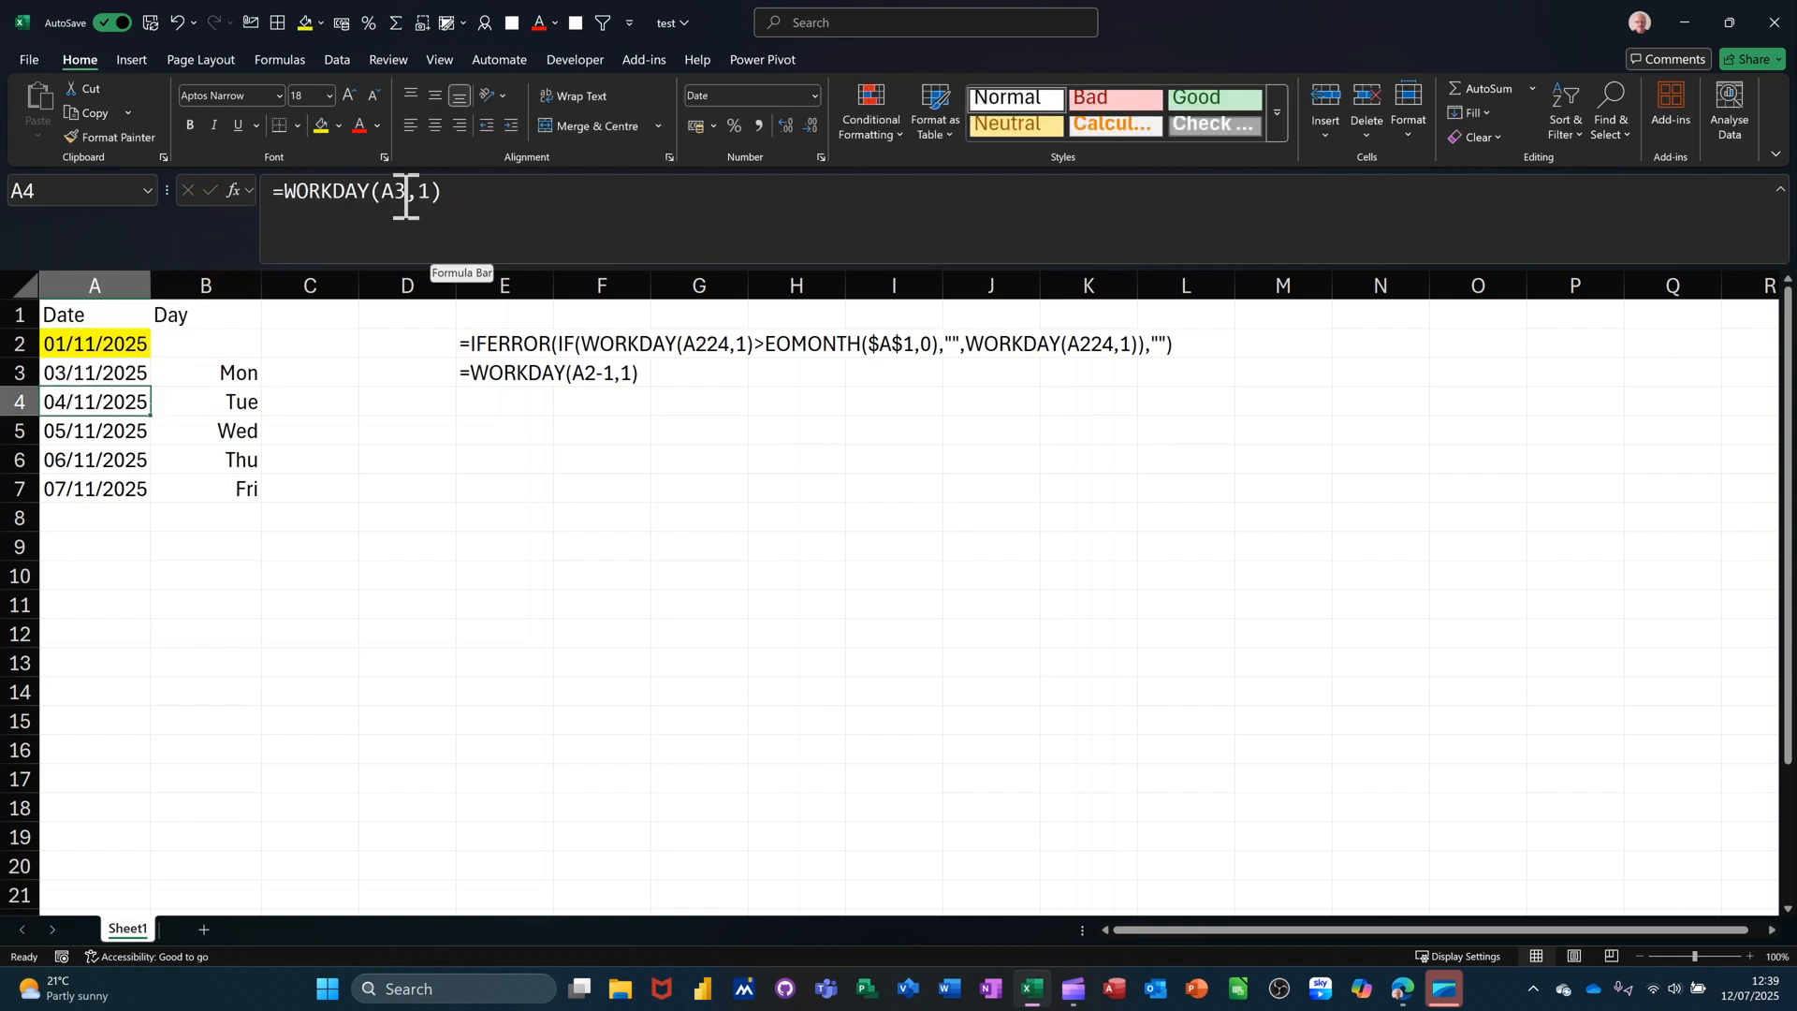
click(83, 375)
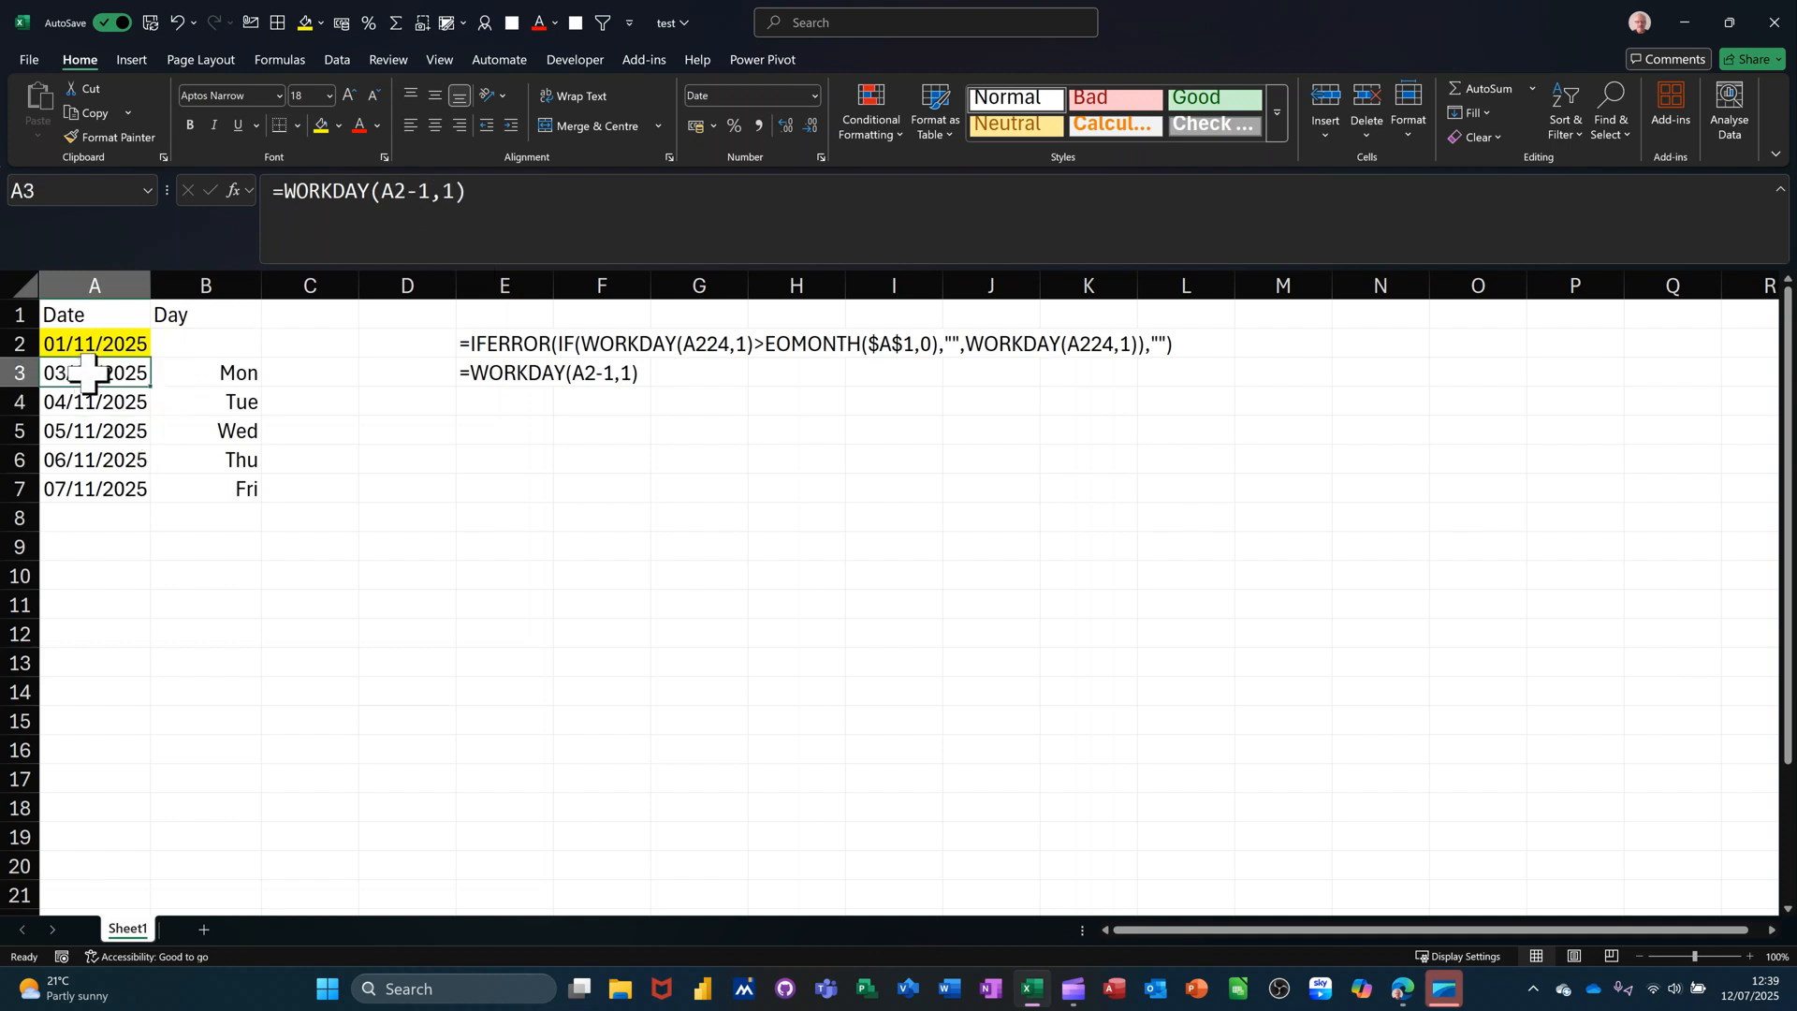
drag(88, 497, 238, 506)
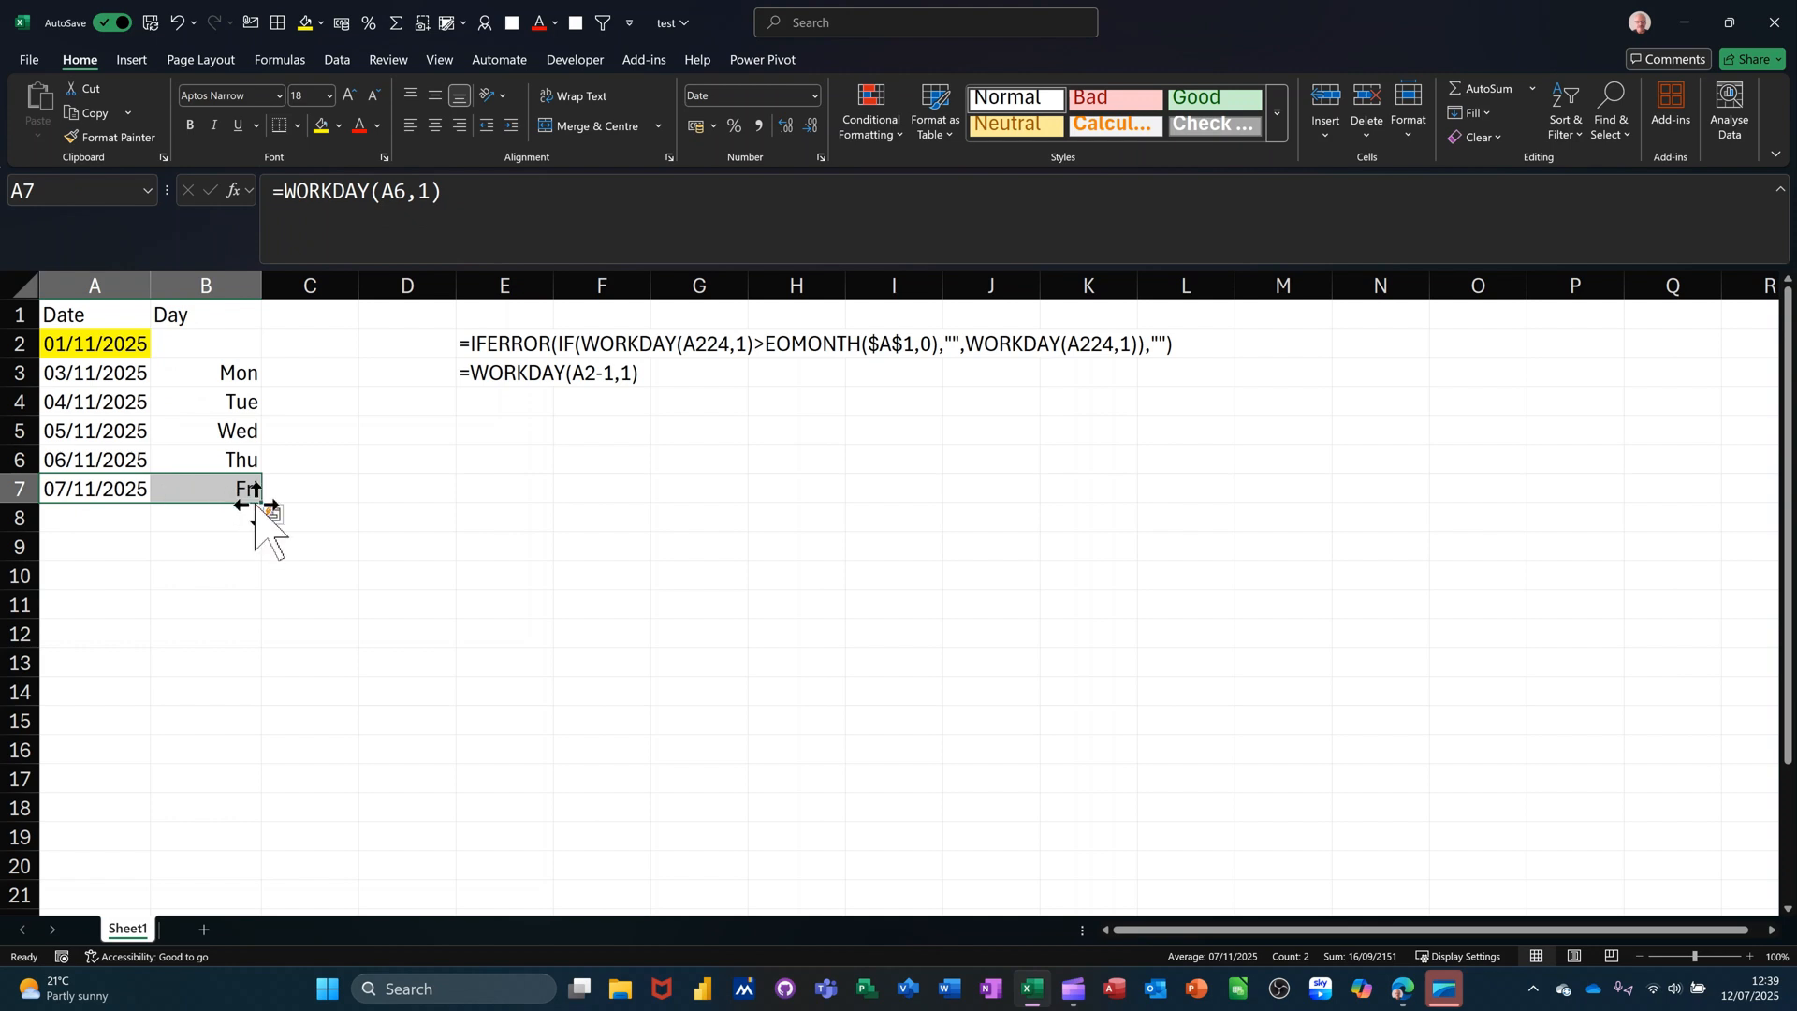
drag(260, 503, 233, 882)
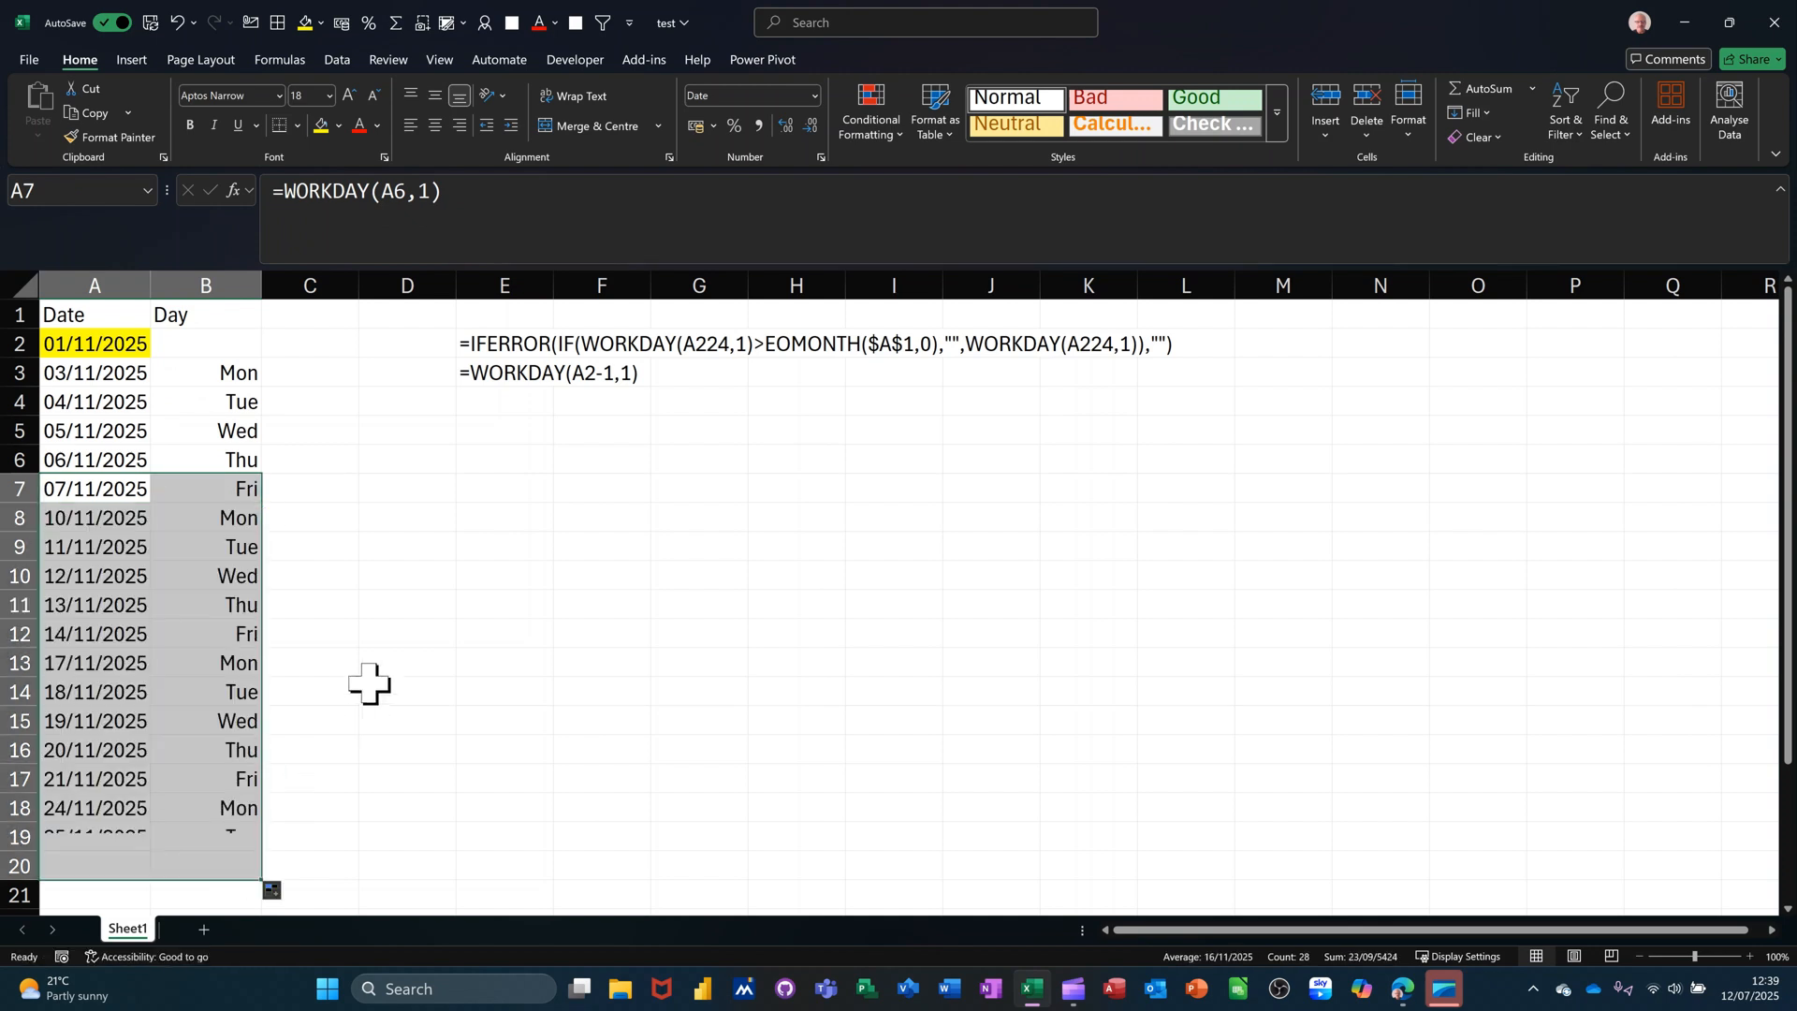
scroll(265, 655, down, 2)
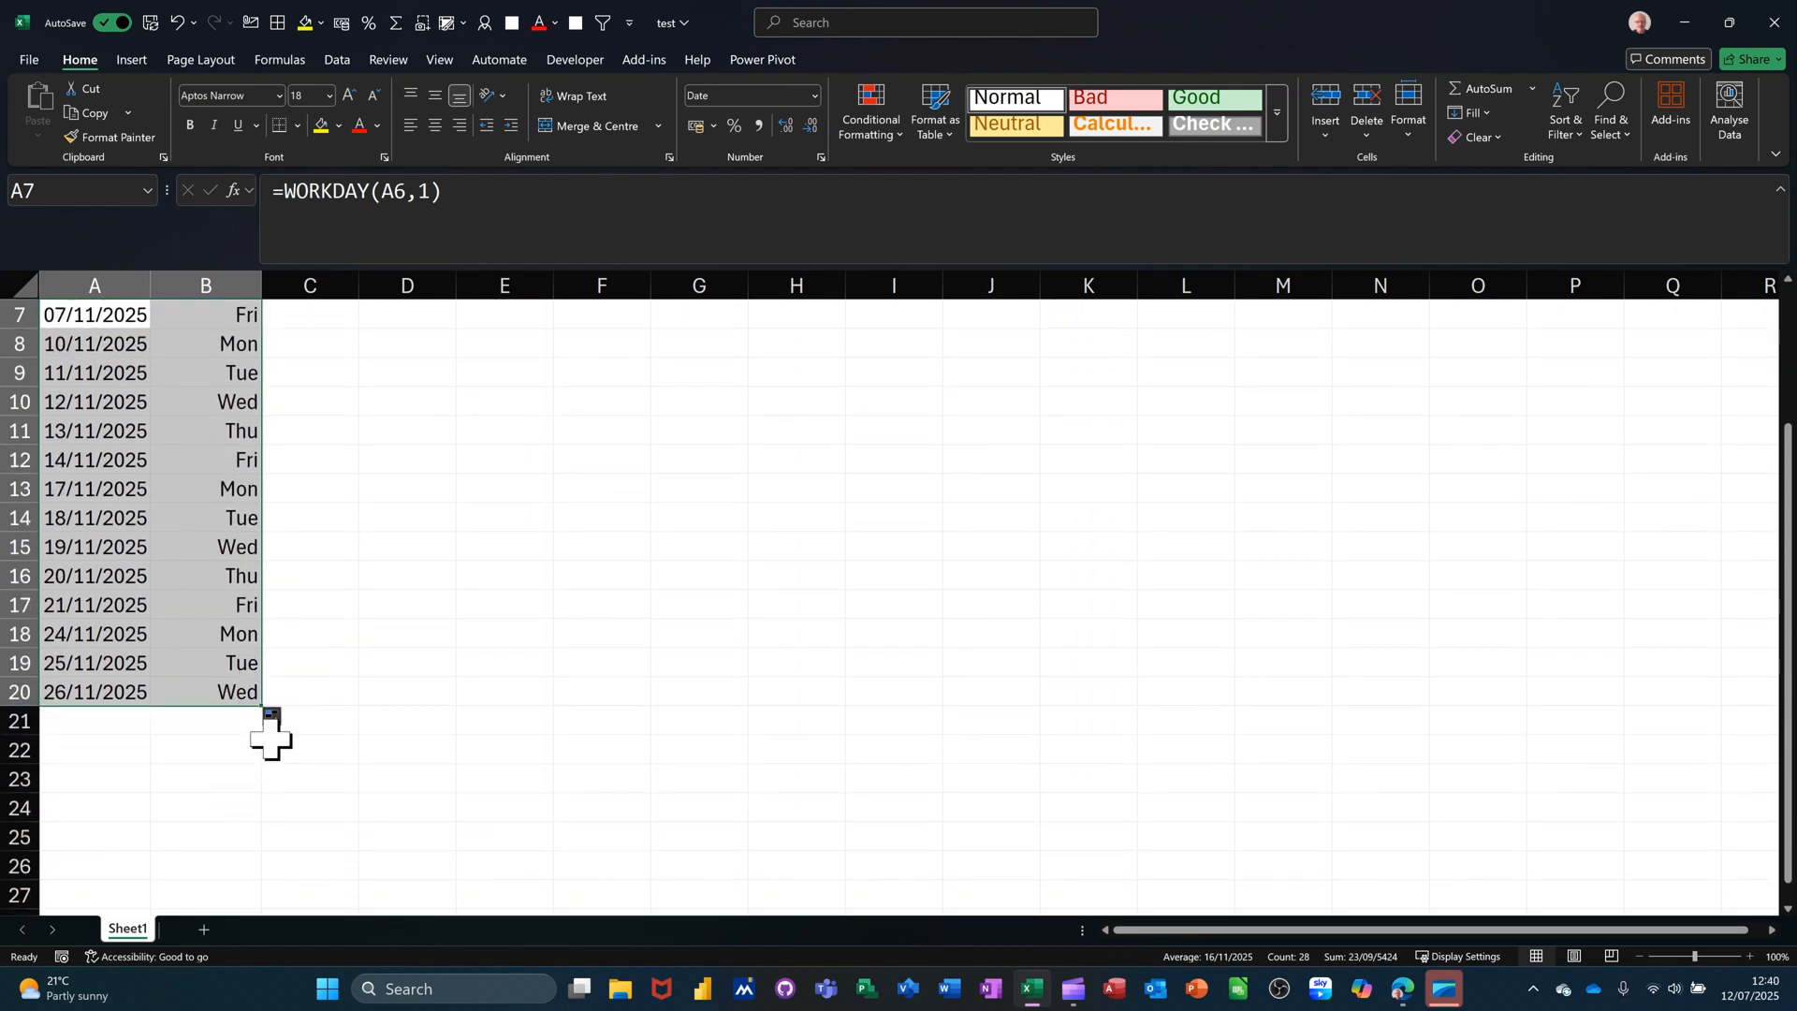
drag(262, 708, 257, 798)
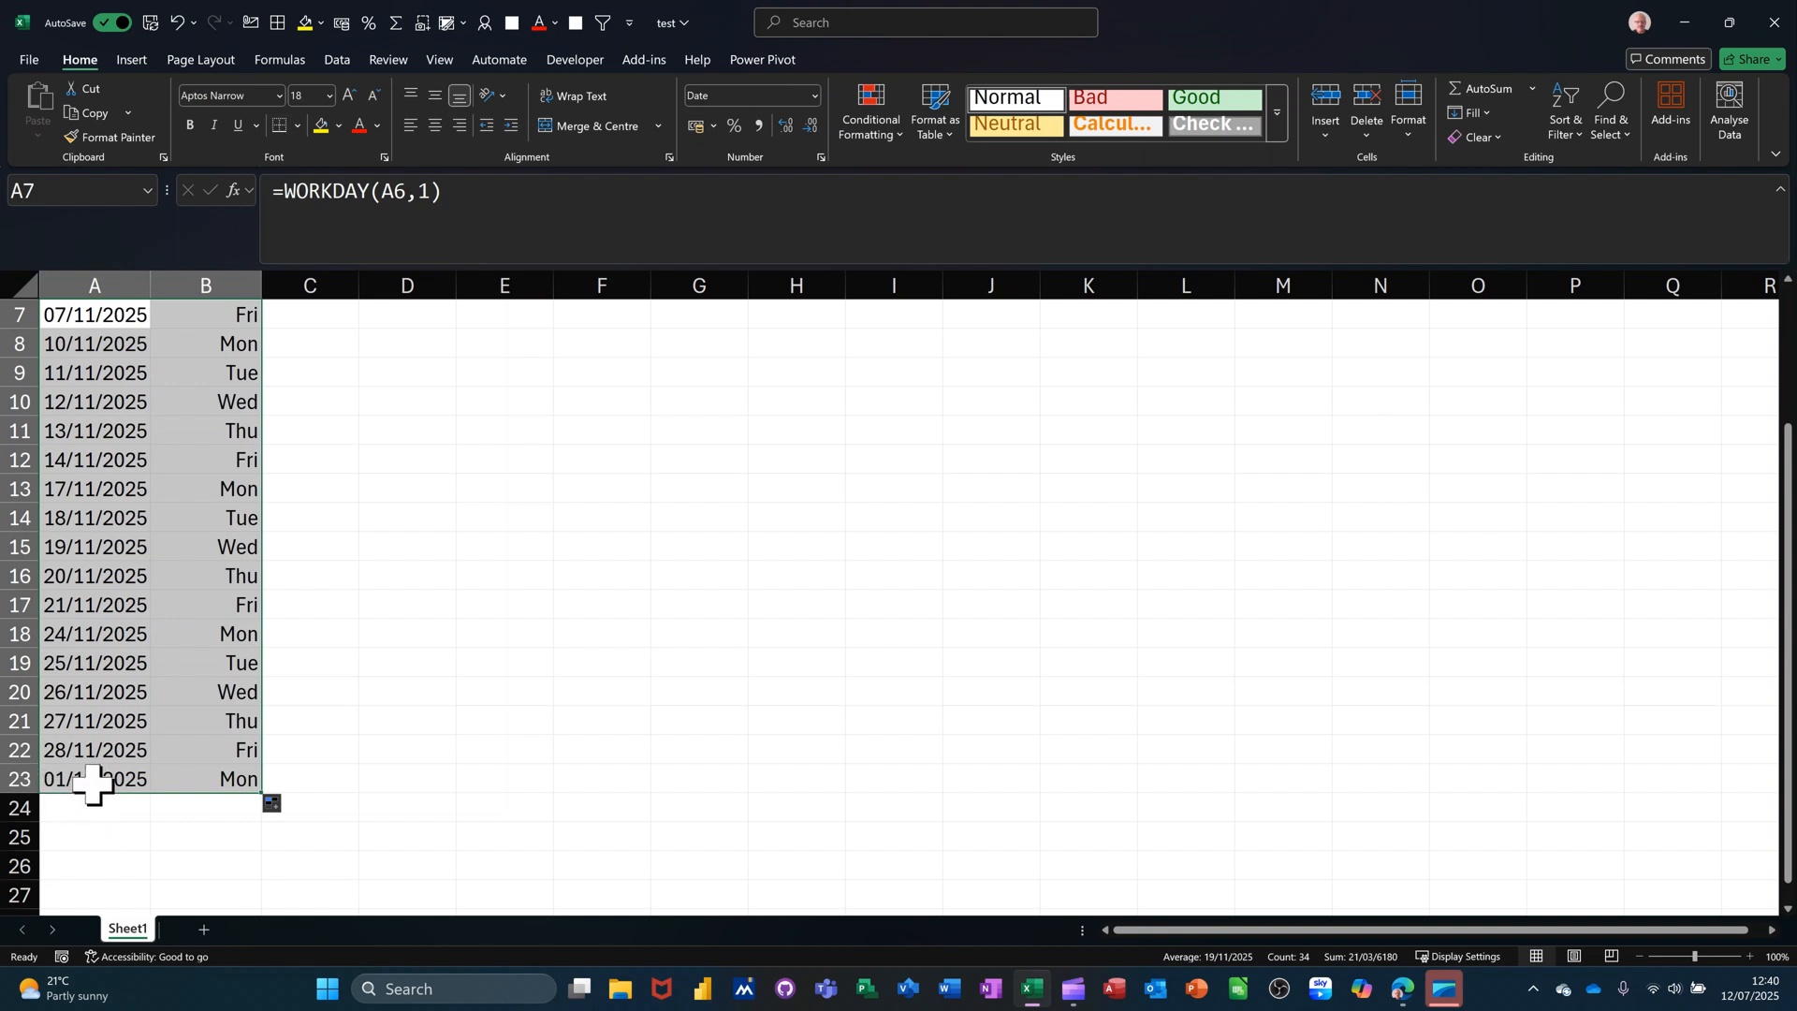
drag(84, 782, 192, 789)
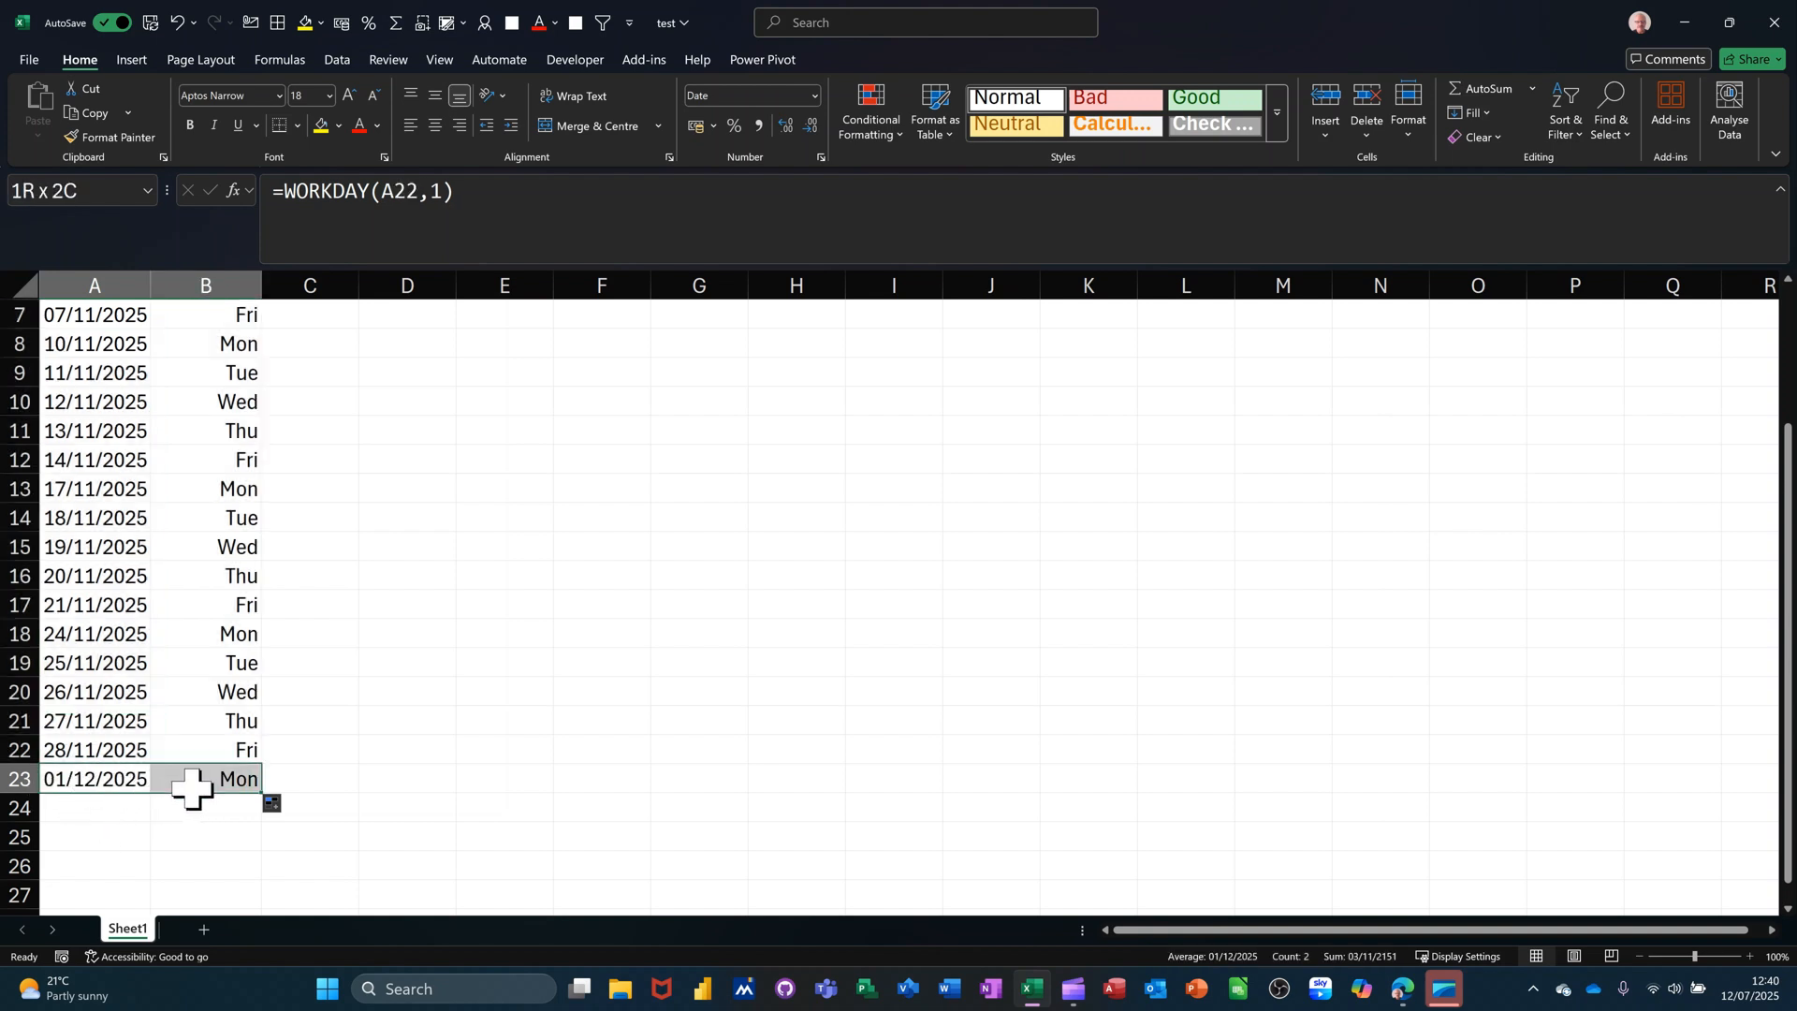
click(127, 806)
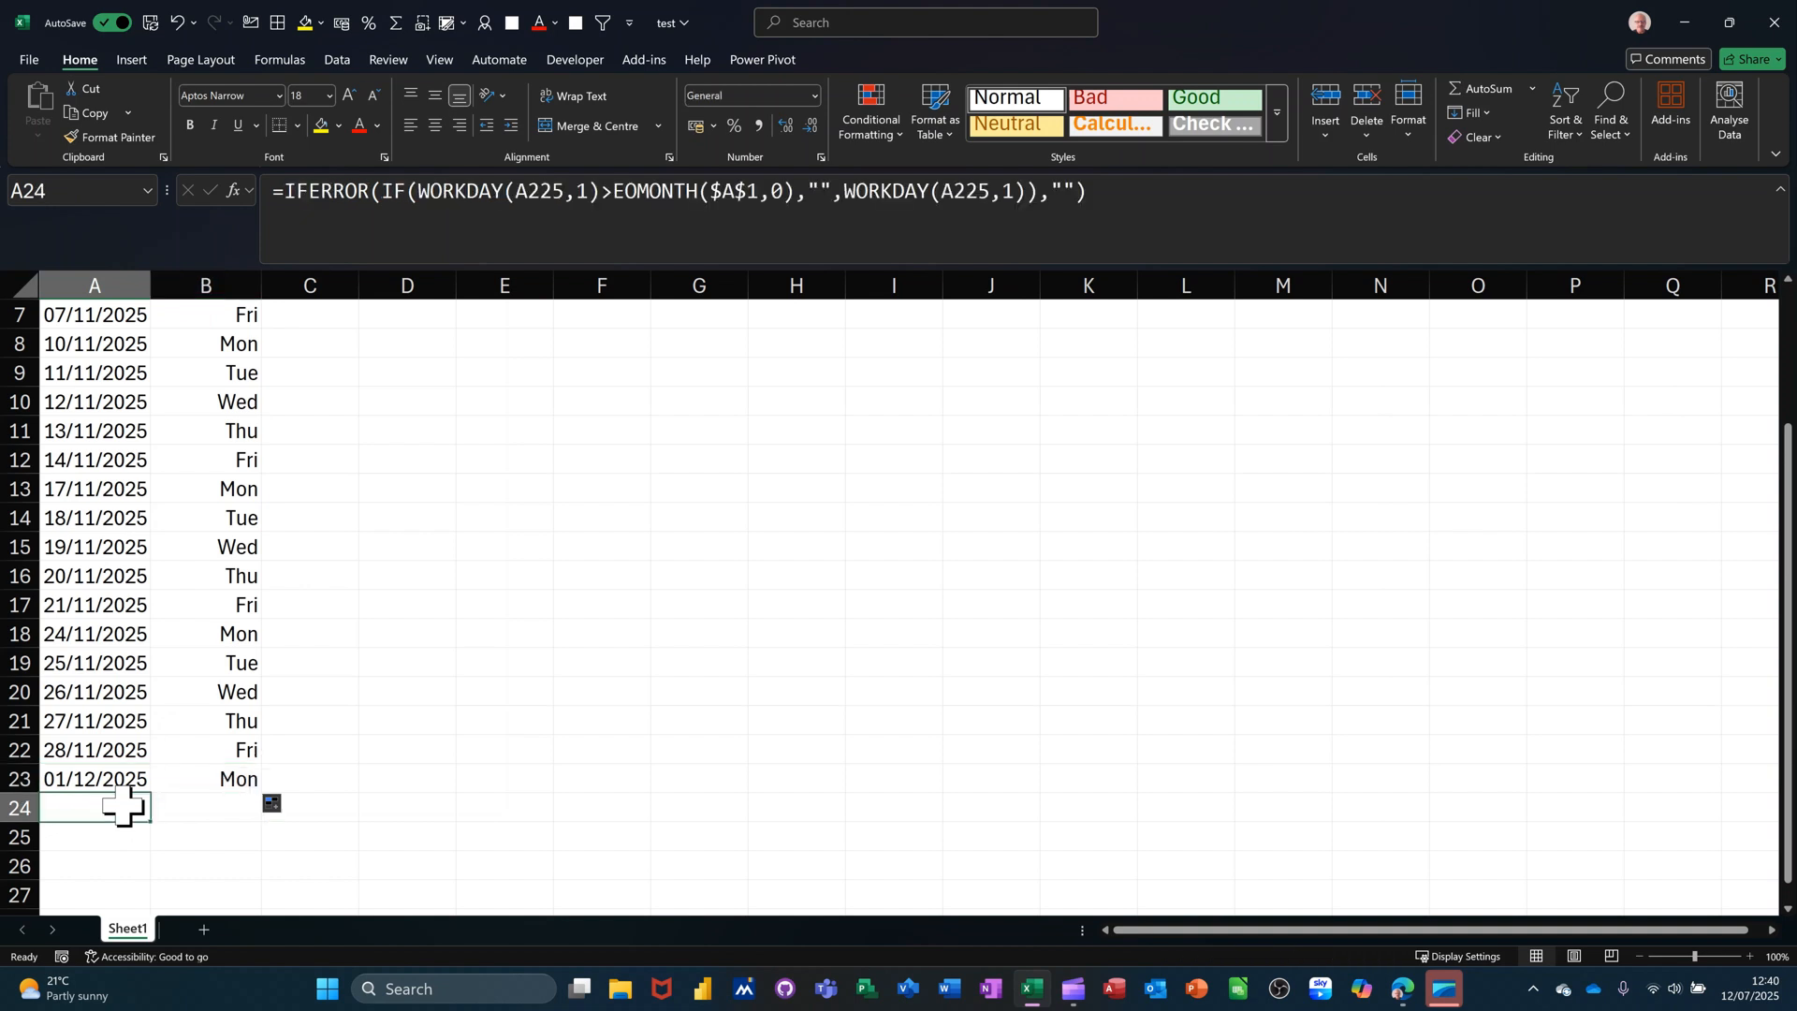
- Set the highlighted start date in A2 to 01/02/2025 and check the last date in A23
scroll(115, 735, up, 2)
click(87, 342)
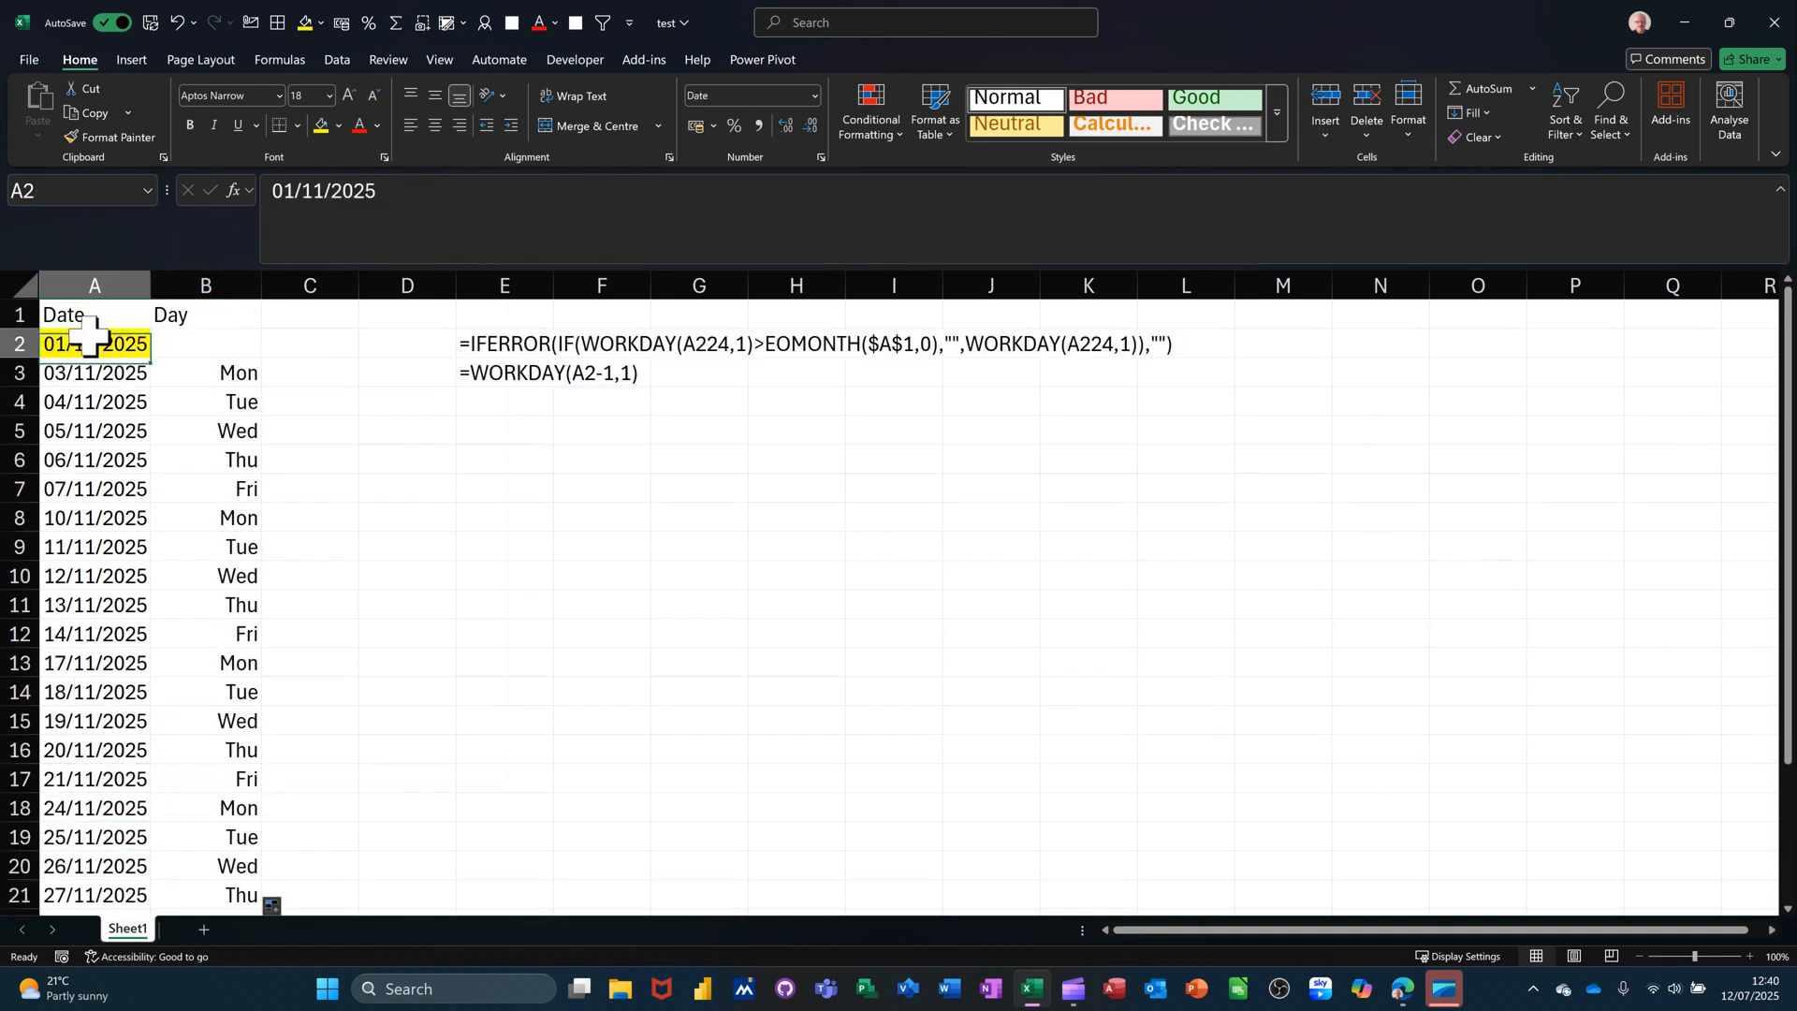
drag(304, 199, 319, 201)
text(2)
key(Return)
scroll(191, 588, down, 5)
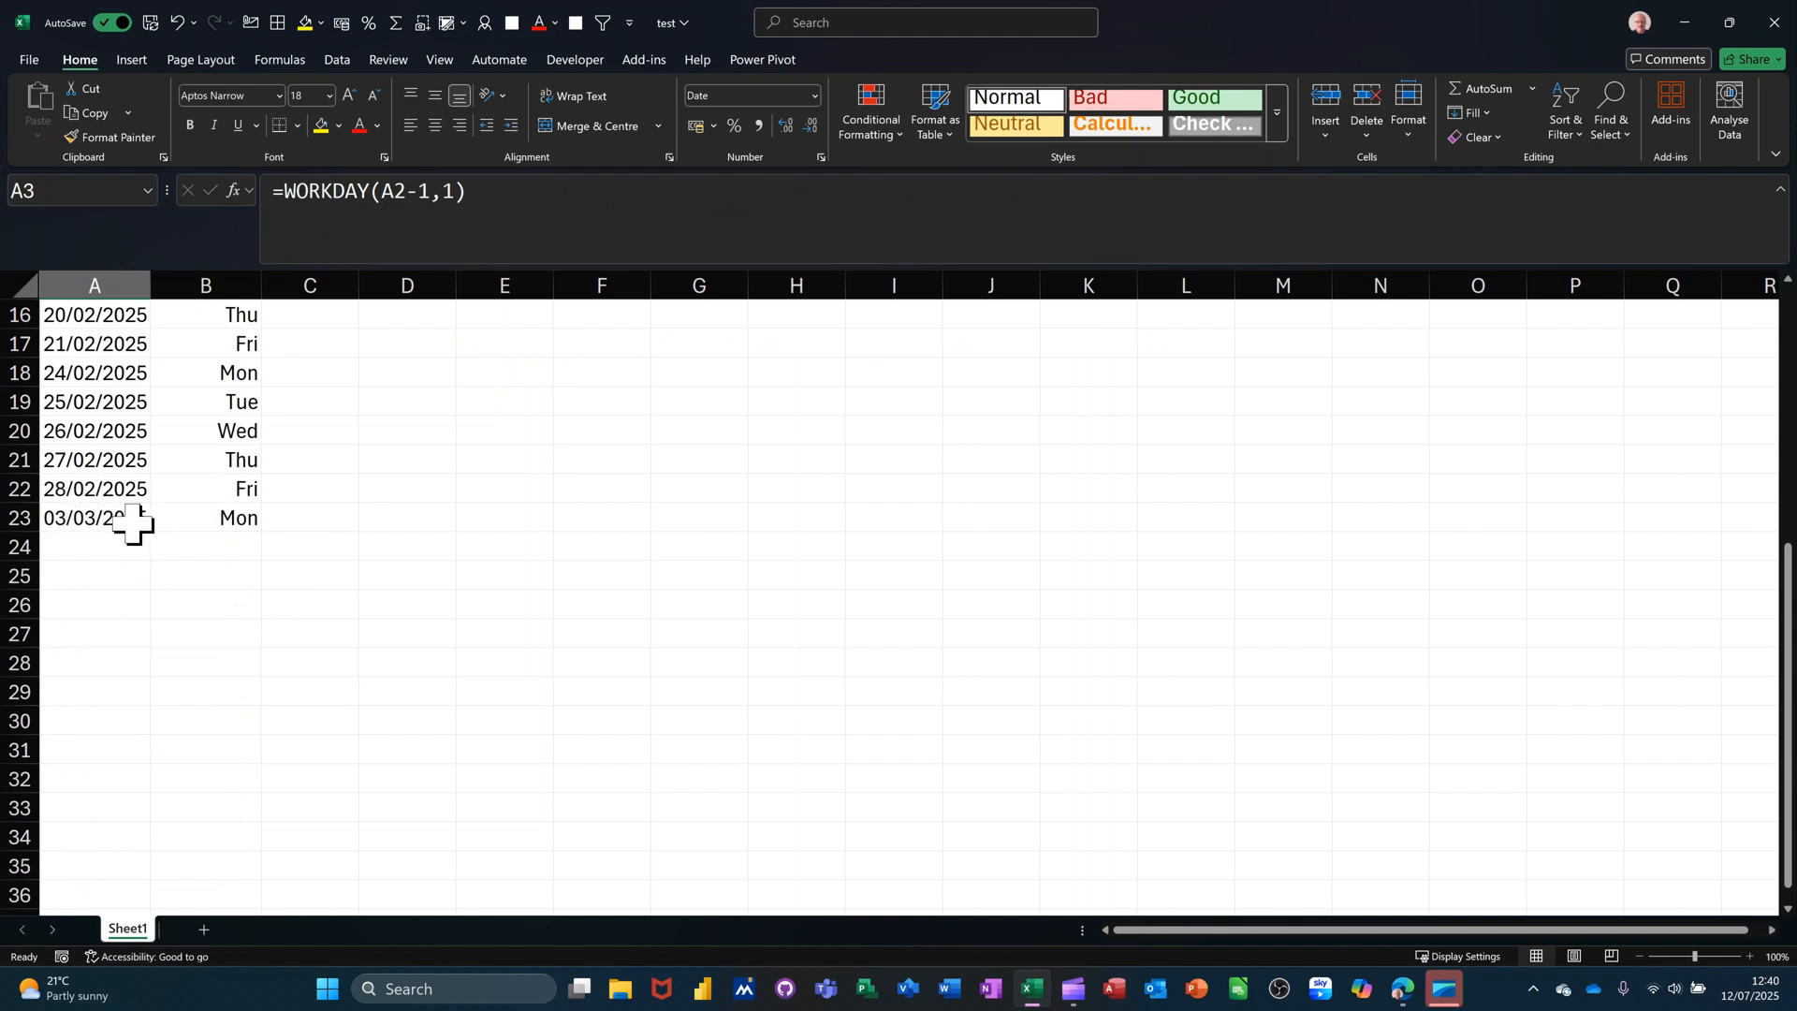
key(ctrl+Down)
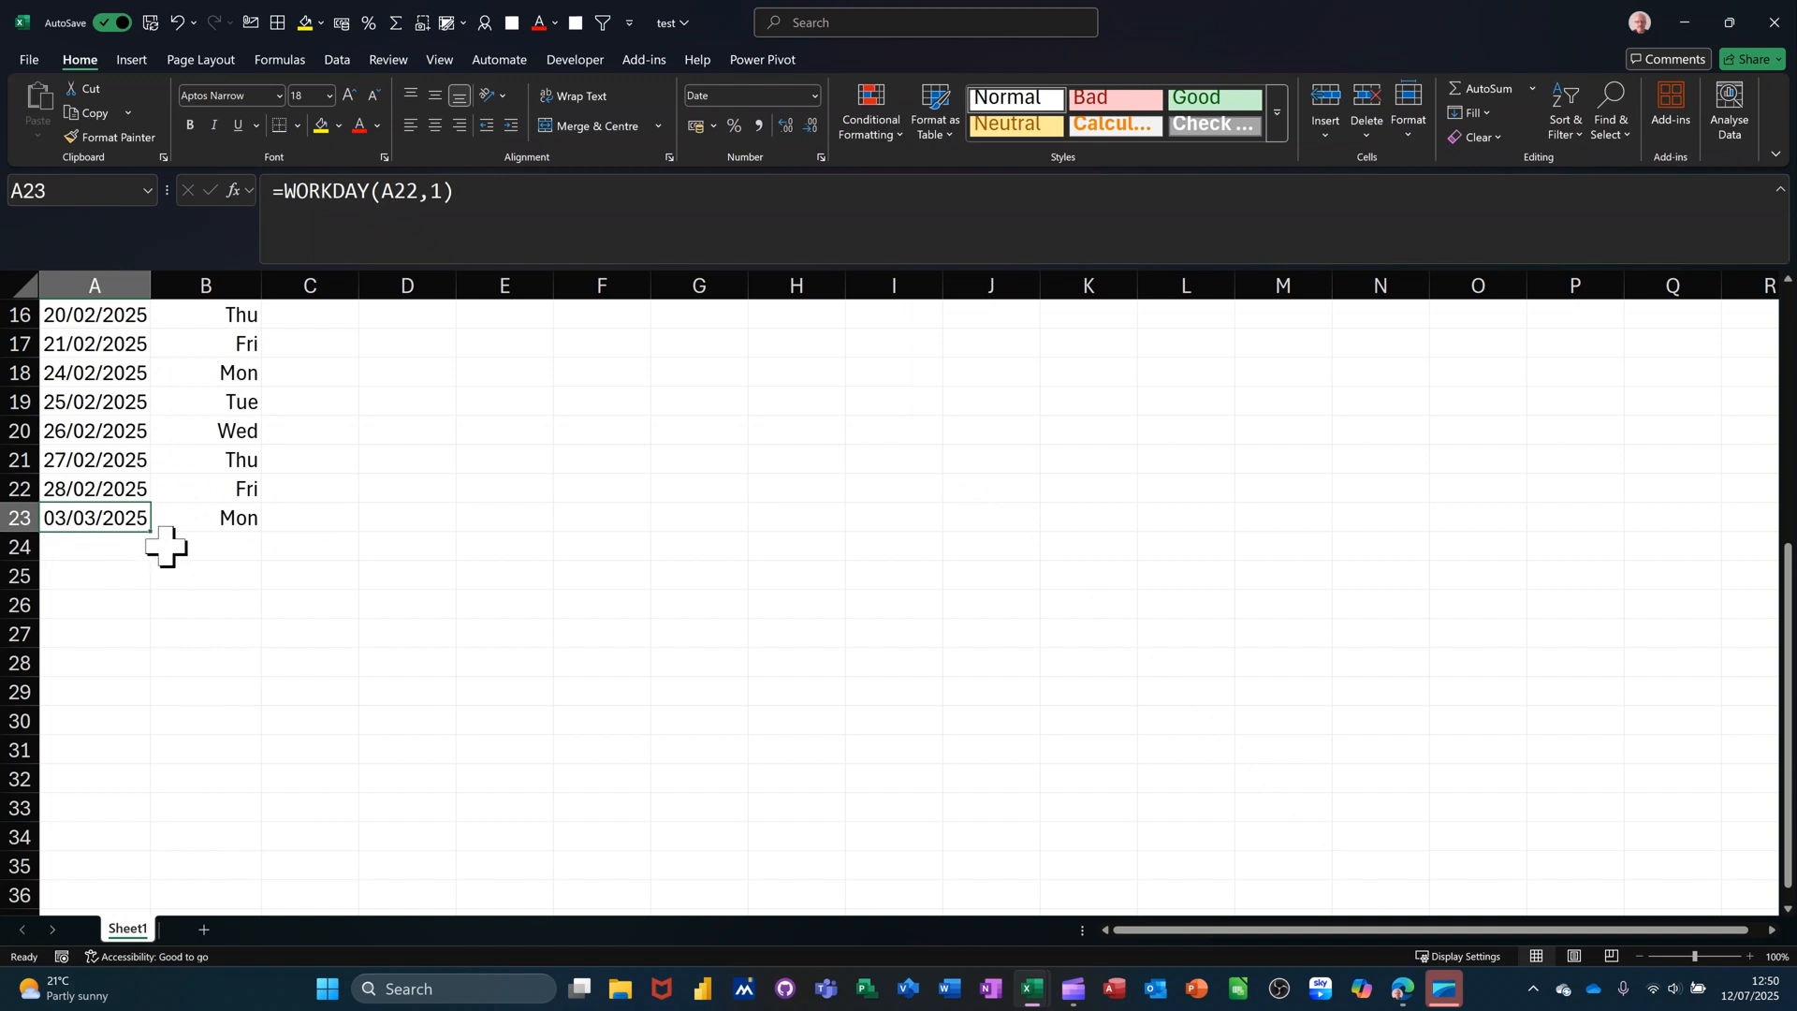
- Change the EOMONTH reference in the formula text in E2 from the header cell to $A$2
scroll(557, 506, up, 3)
scroll(557, 507, up, 2)
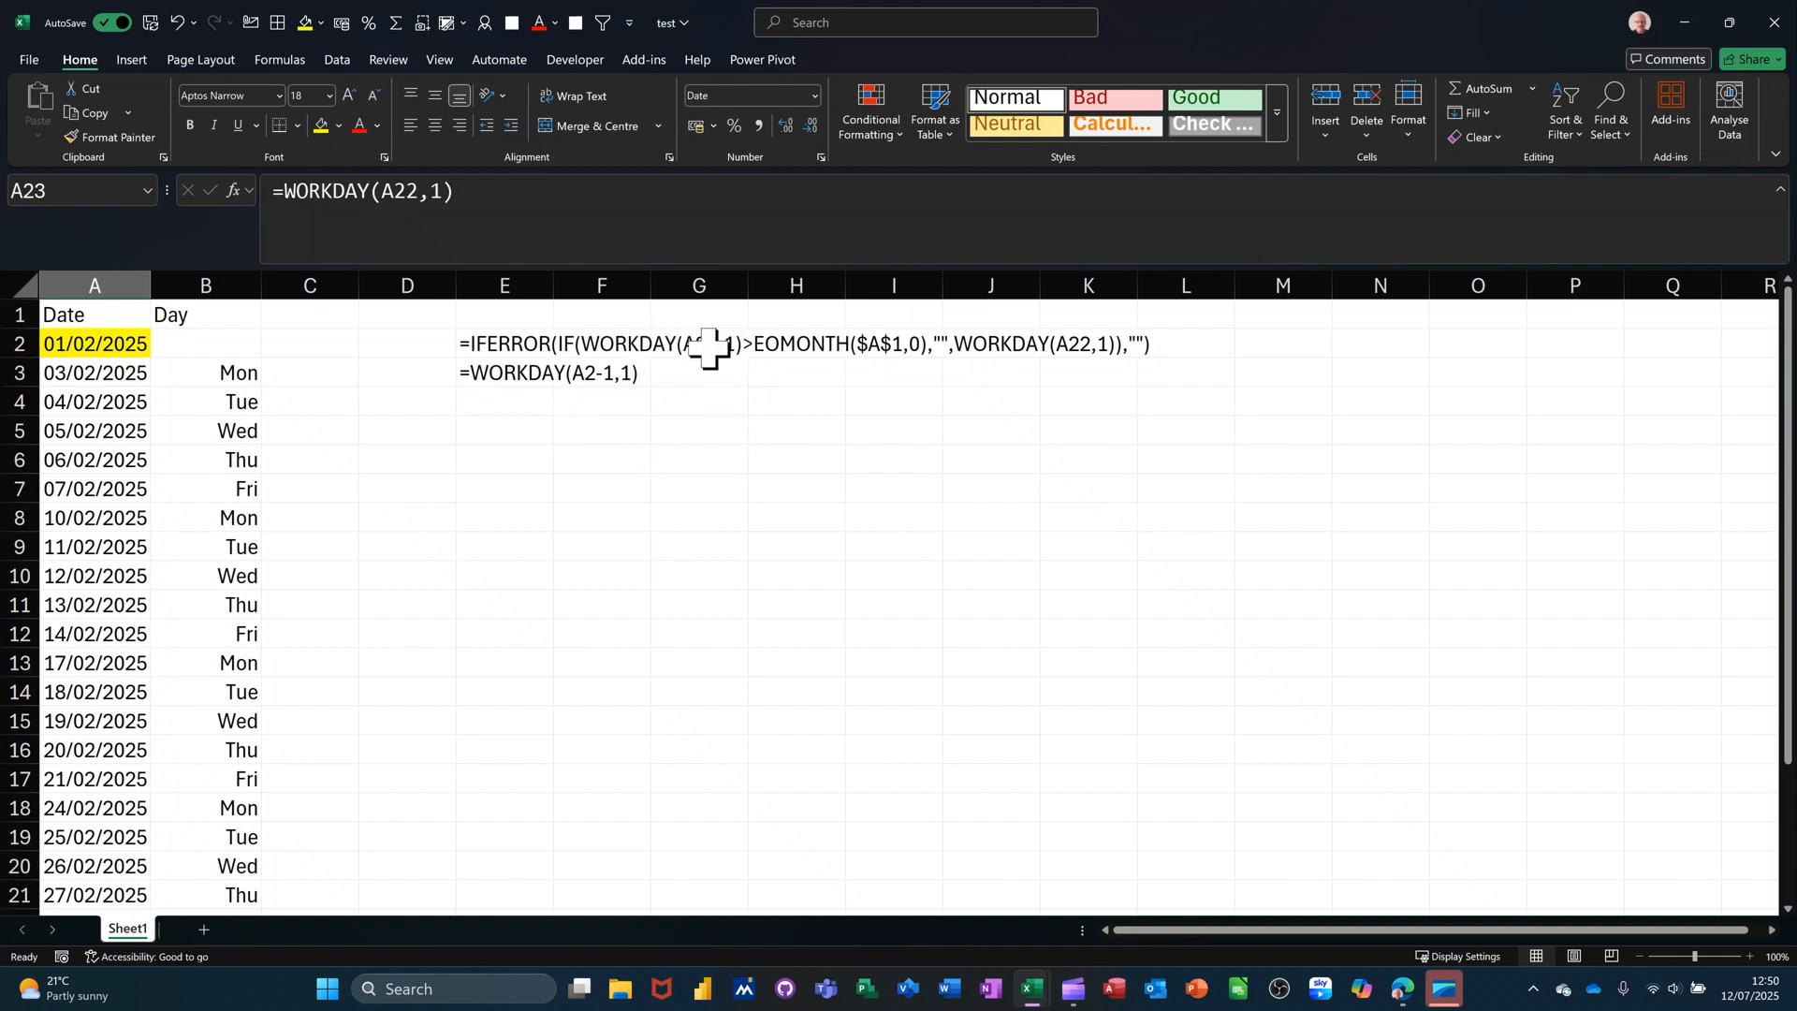
scroll(88, 661, down, 4)
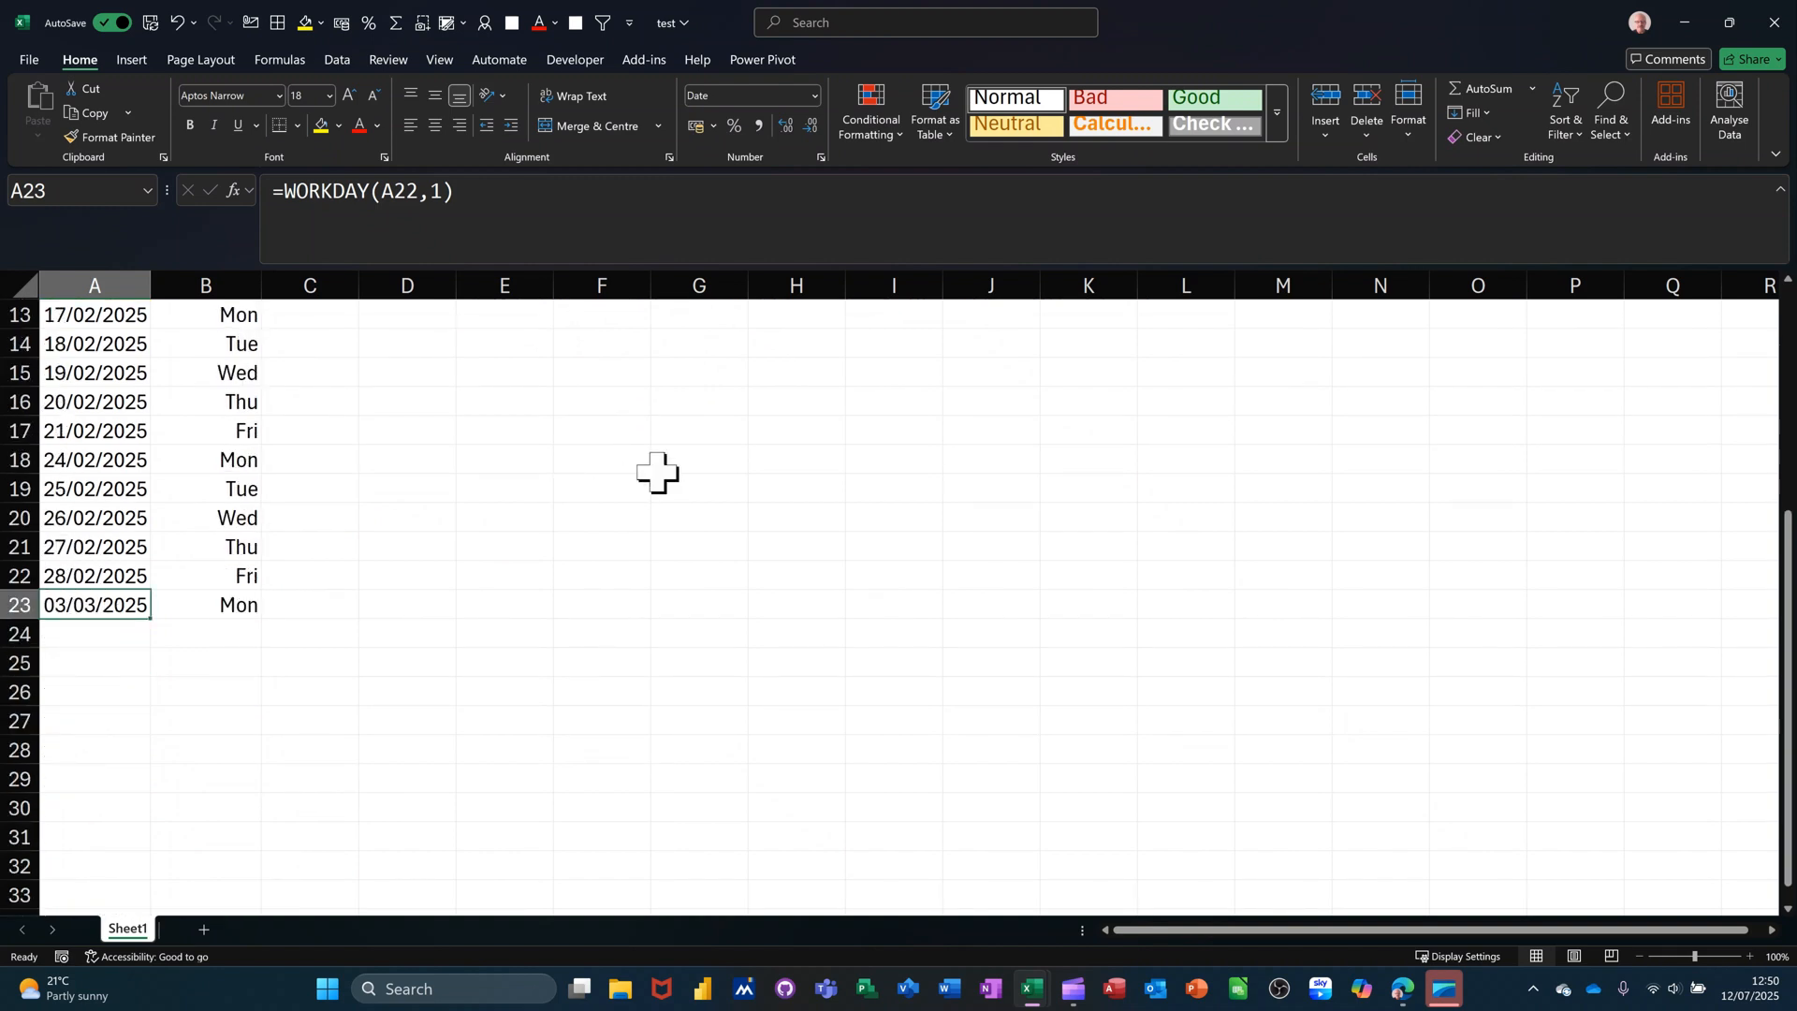
scroll(658, 473, up, 4)
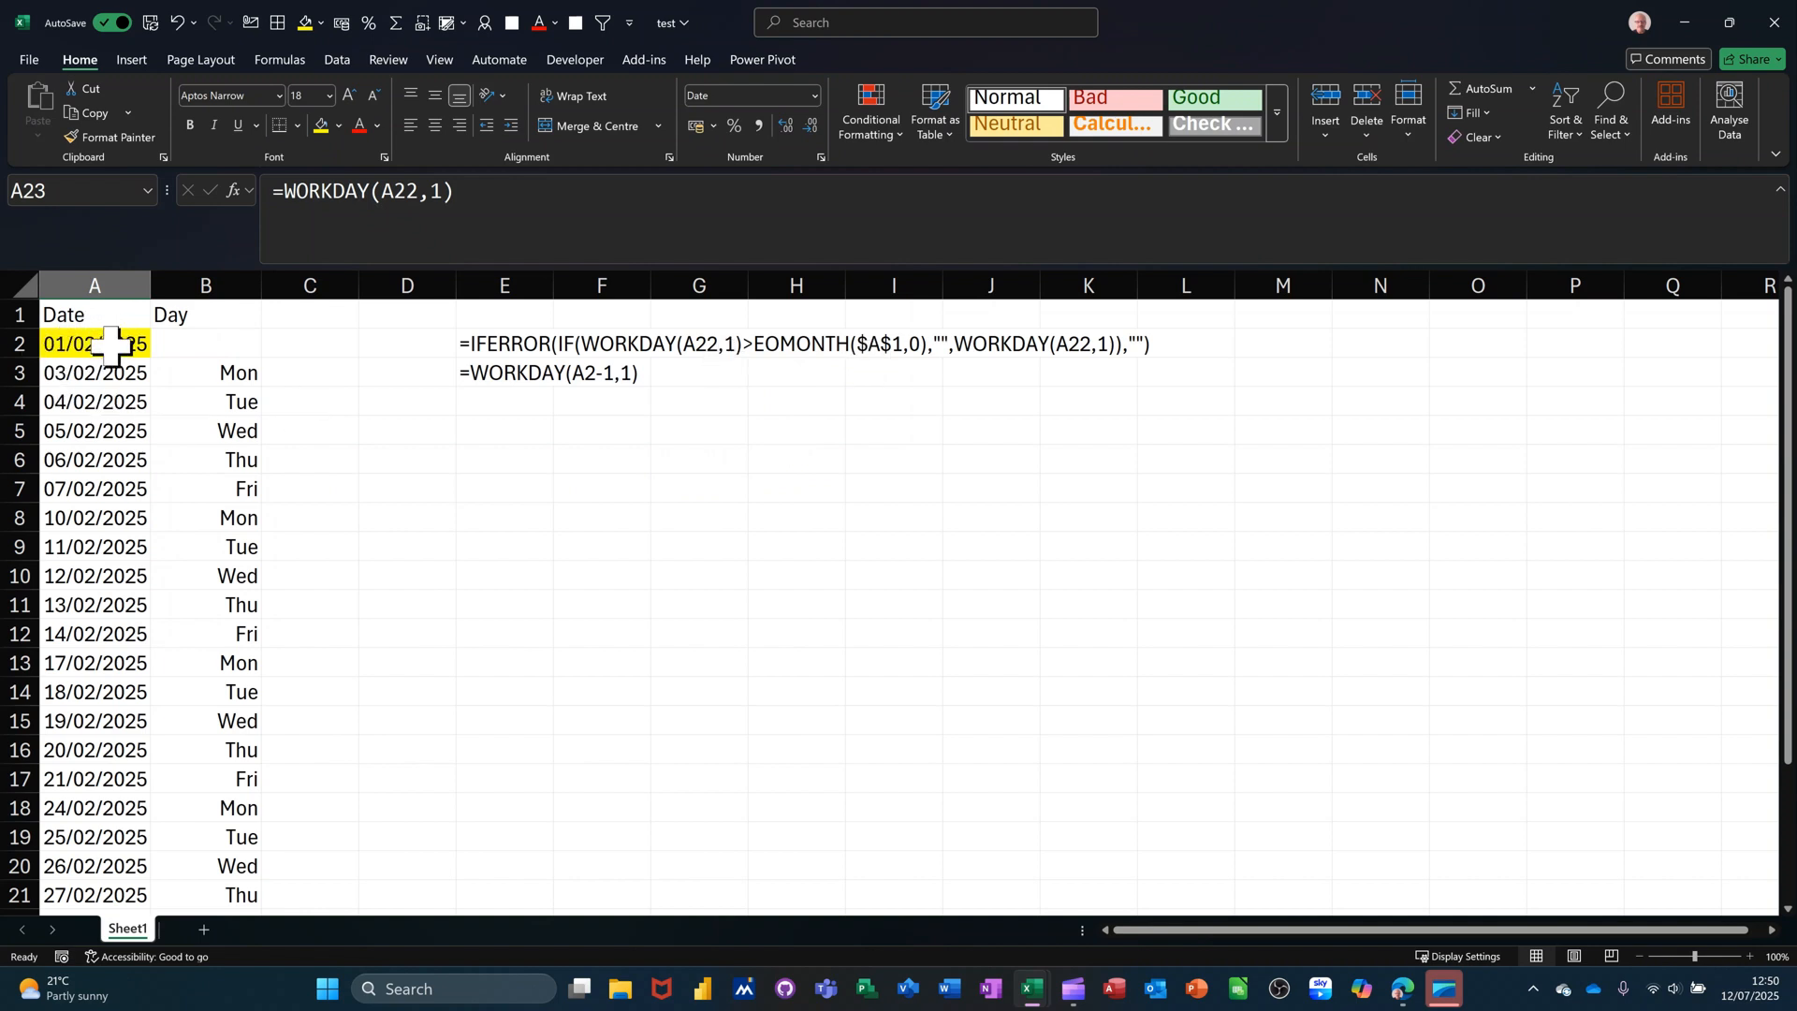
click(490, 343)
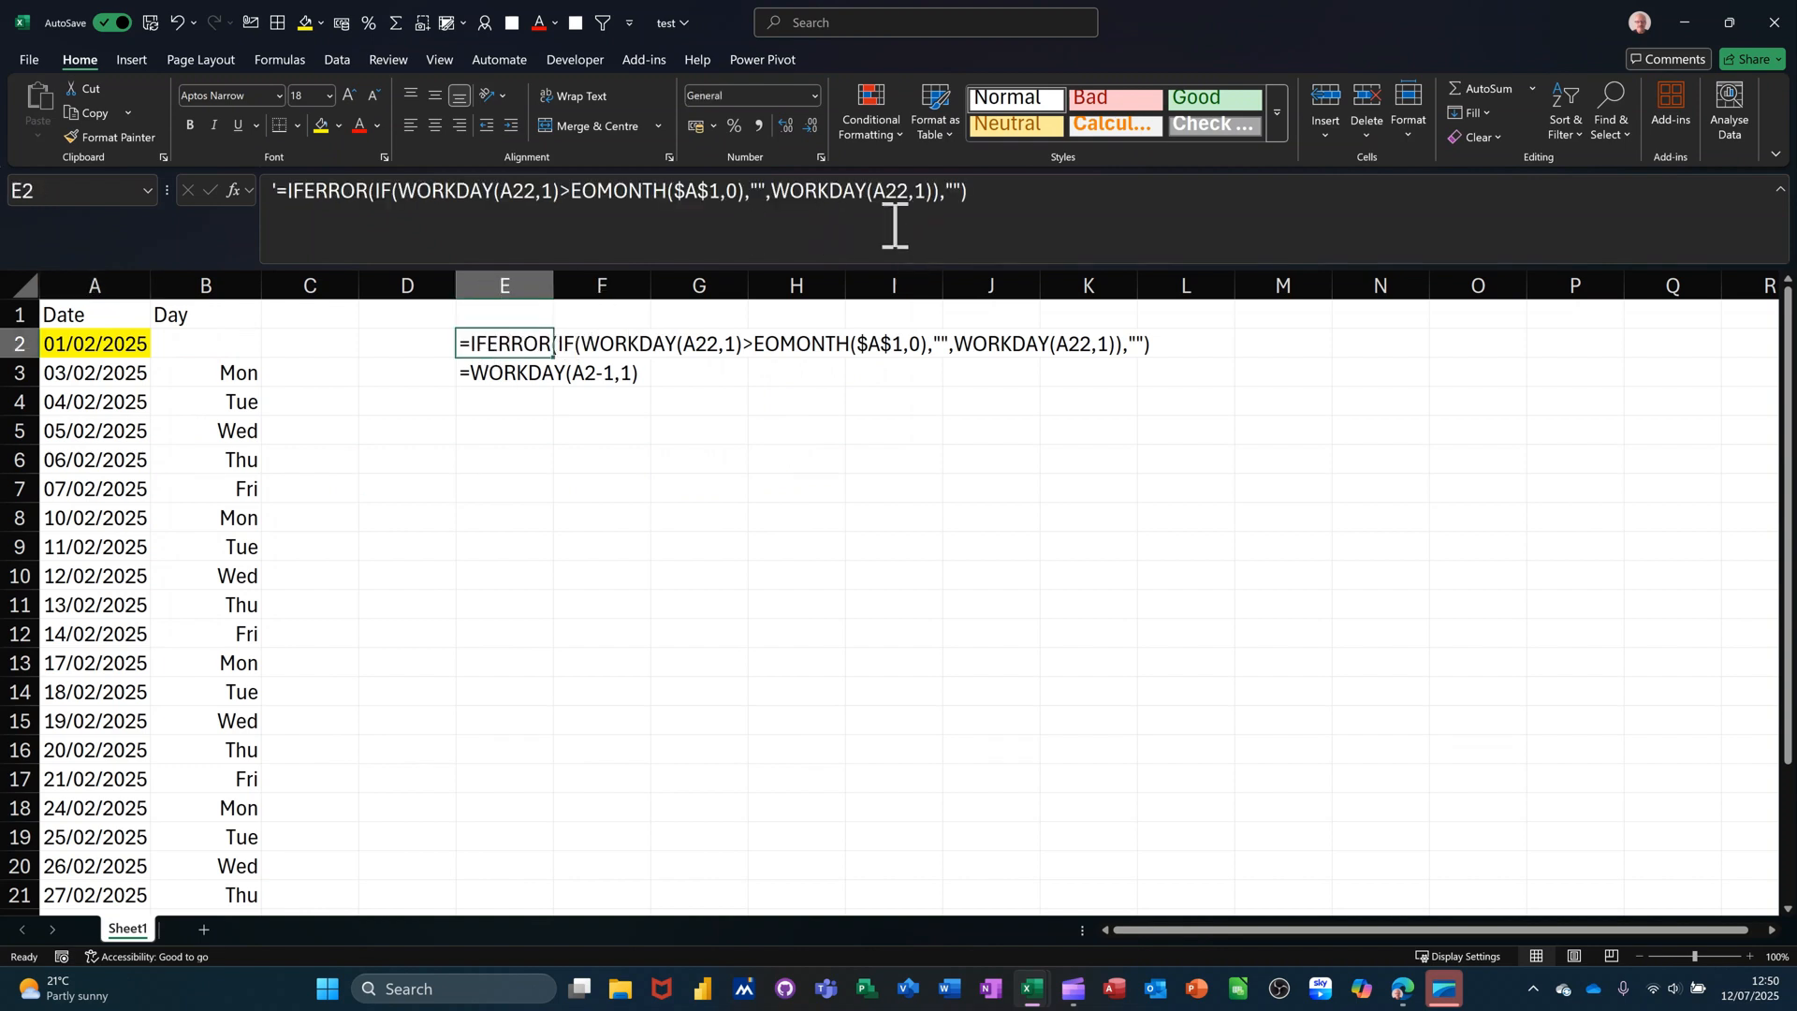
click(712, 195)
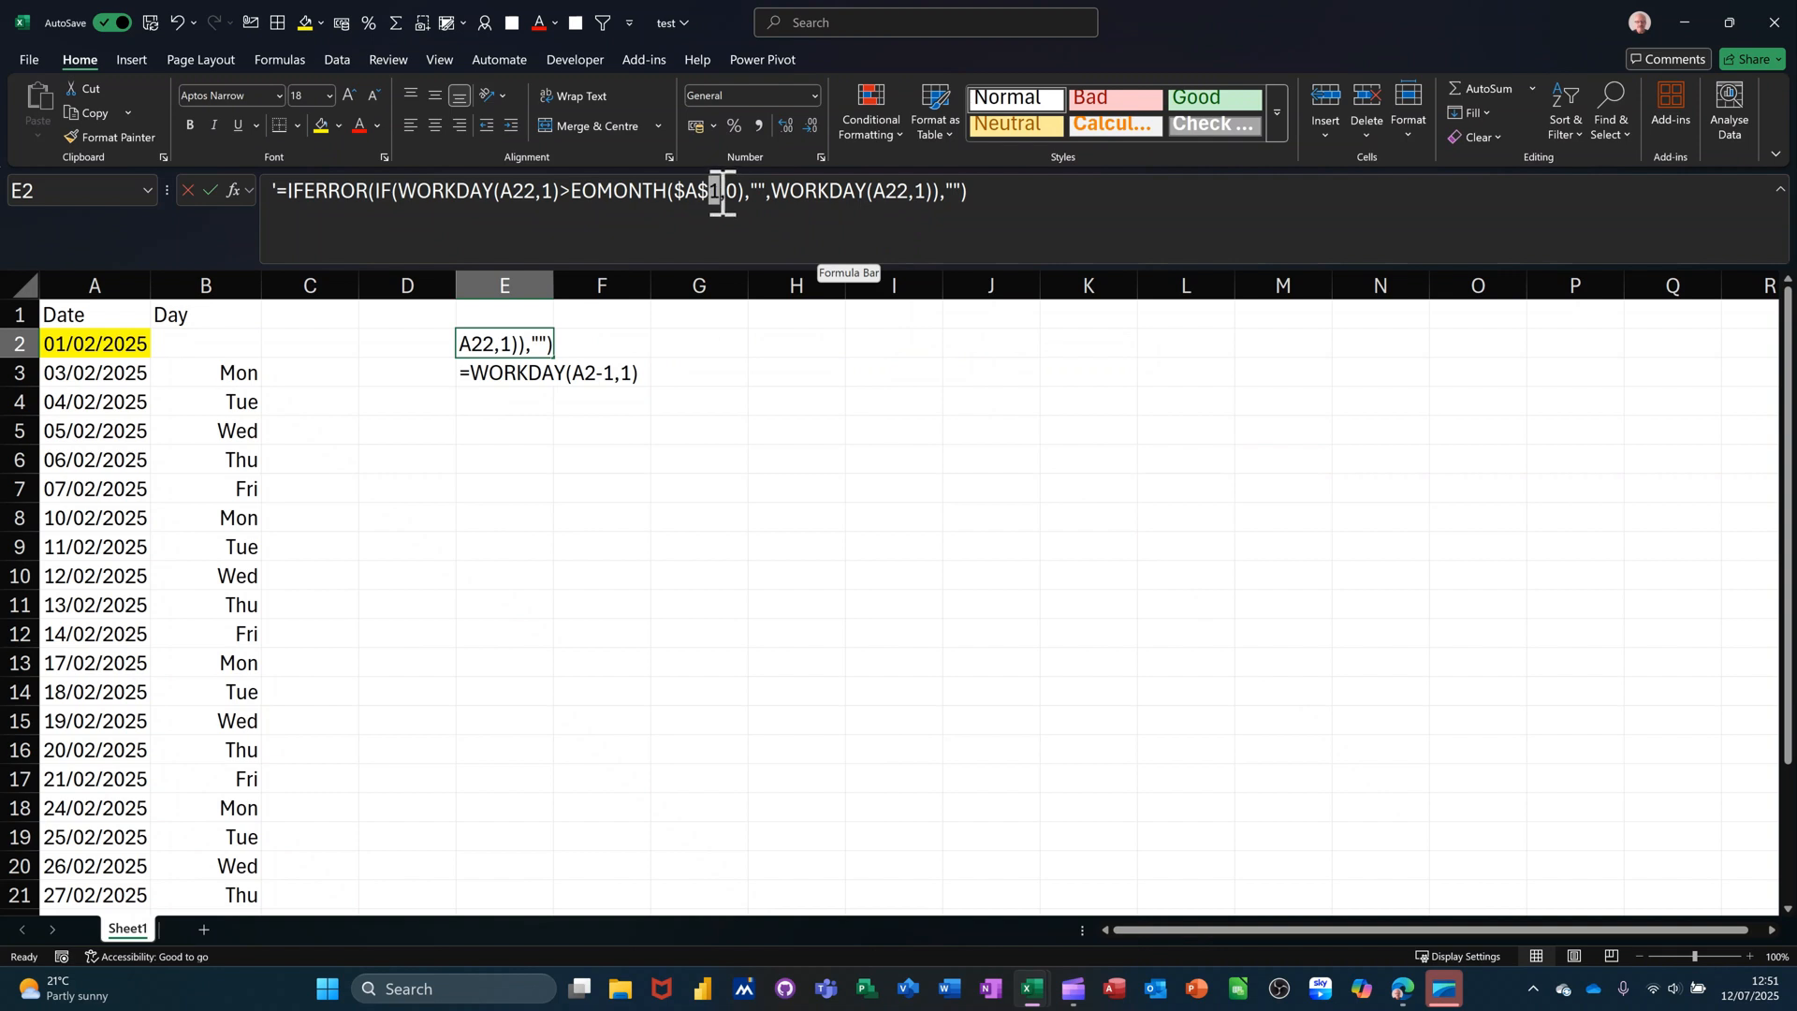
double_click(715, 193)
text(2)
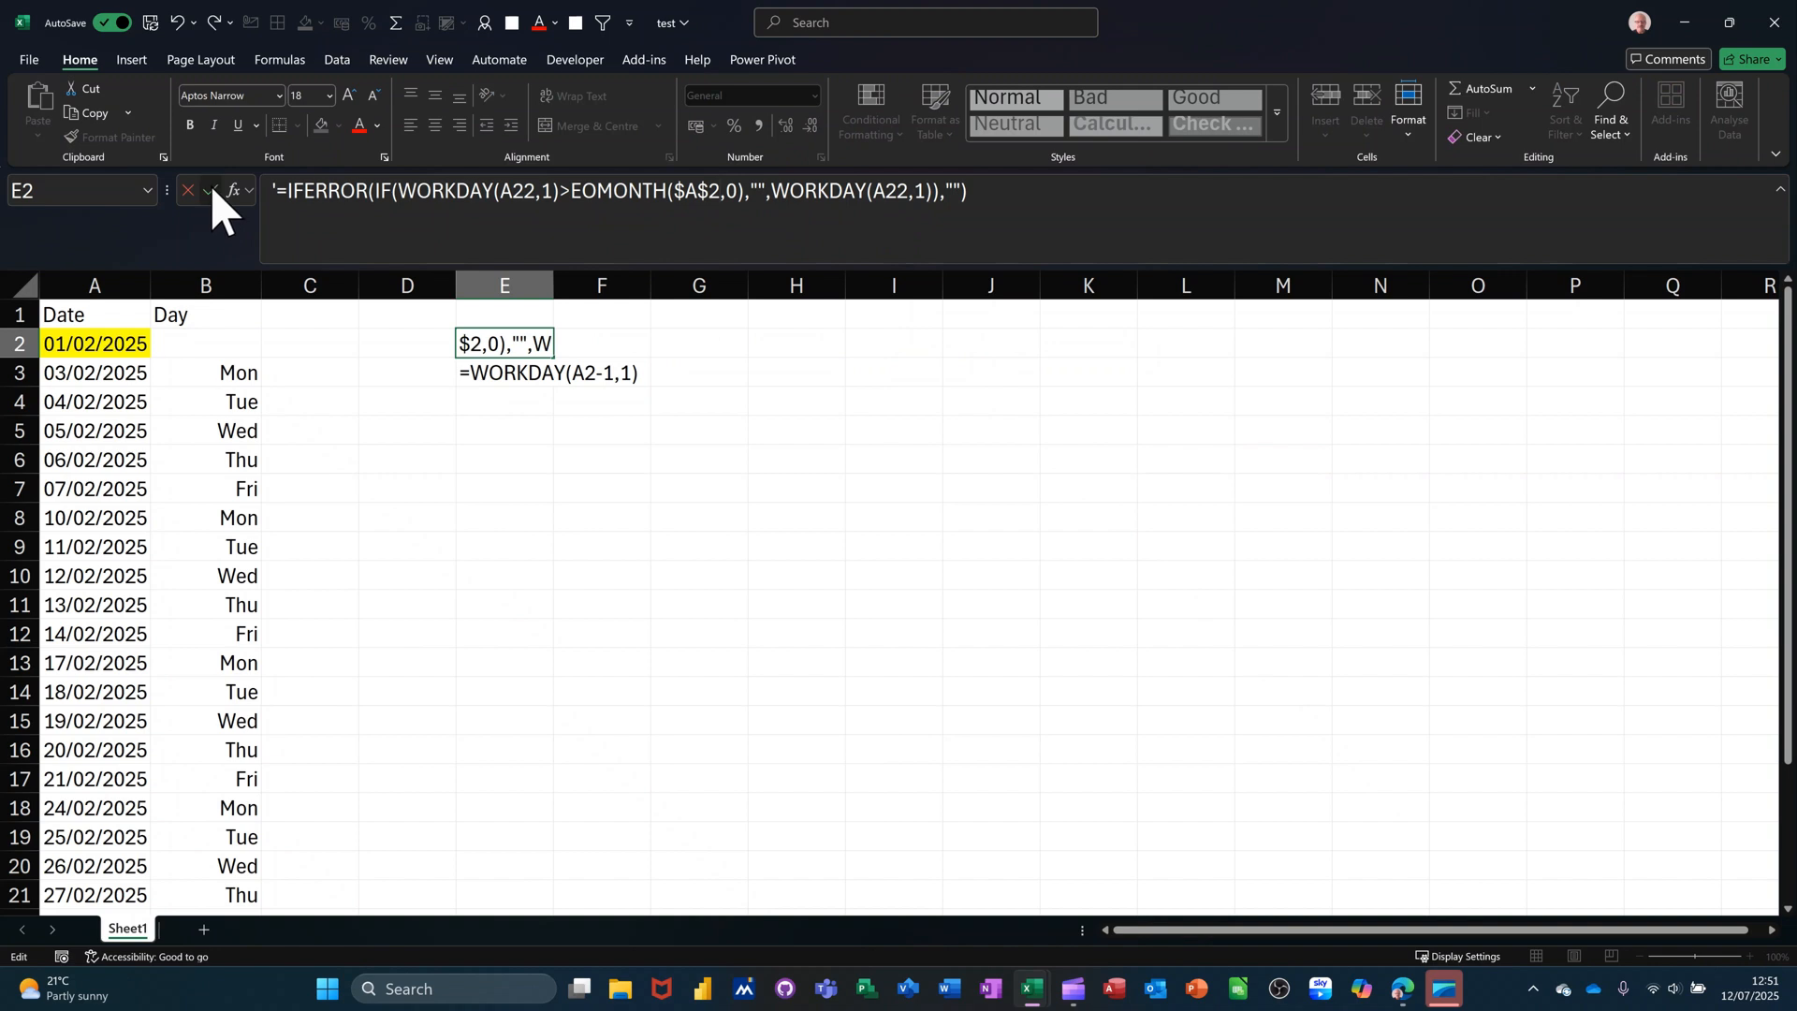
click(212, 190)
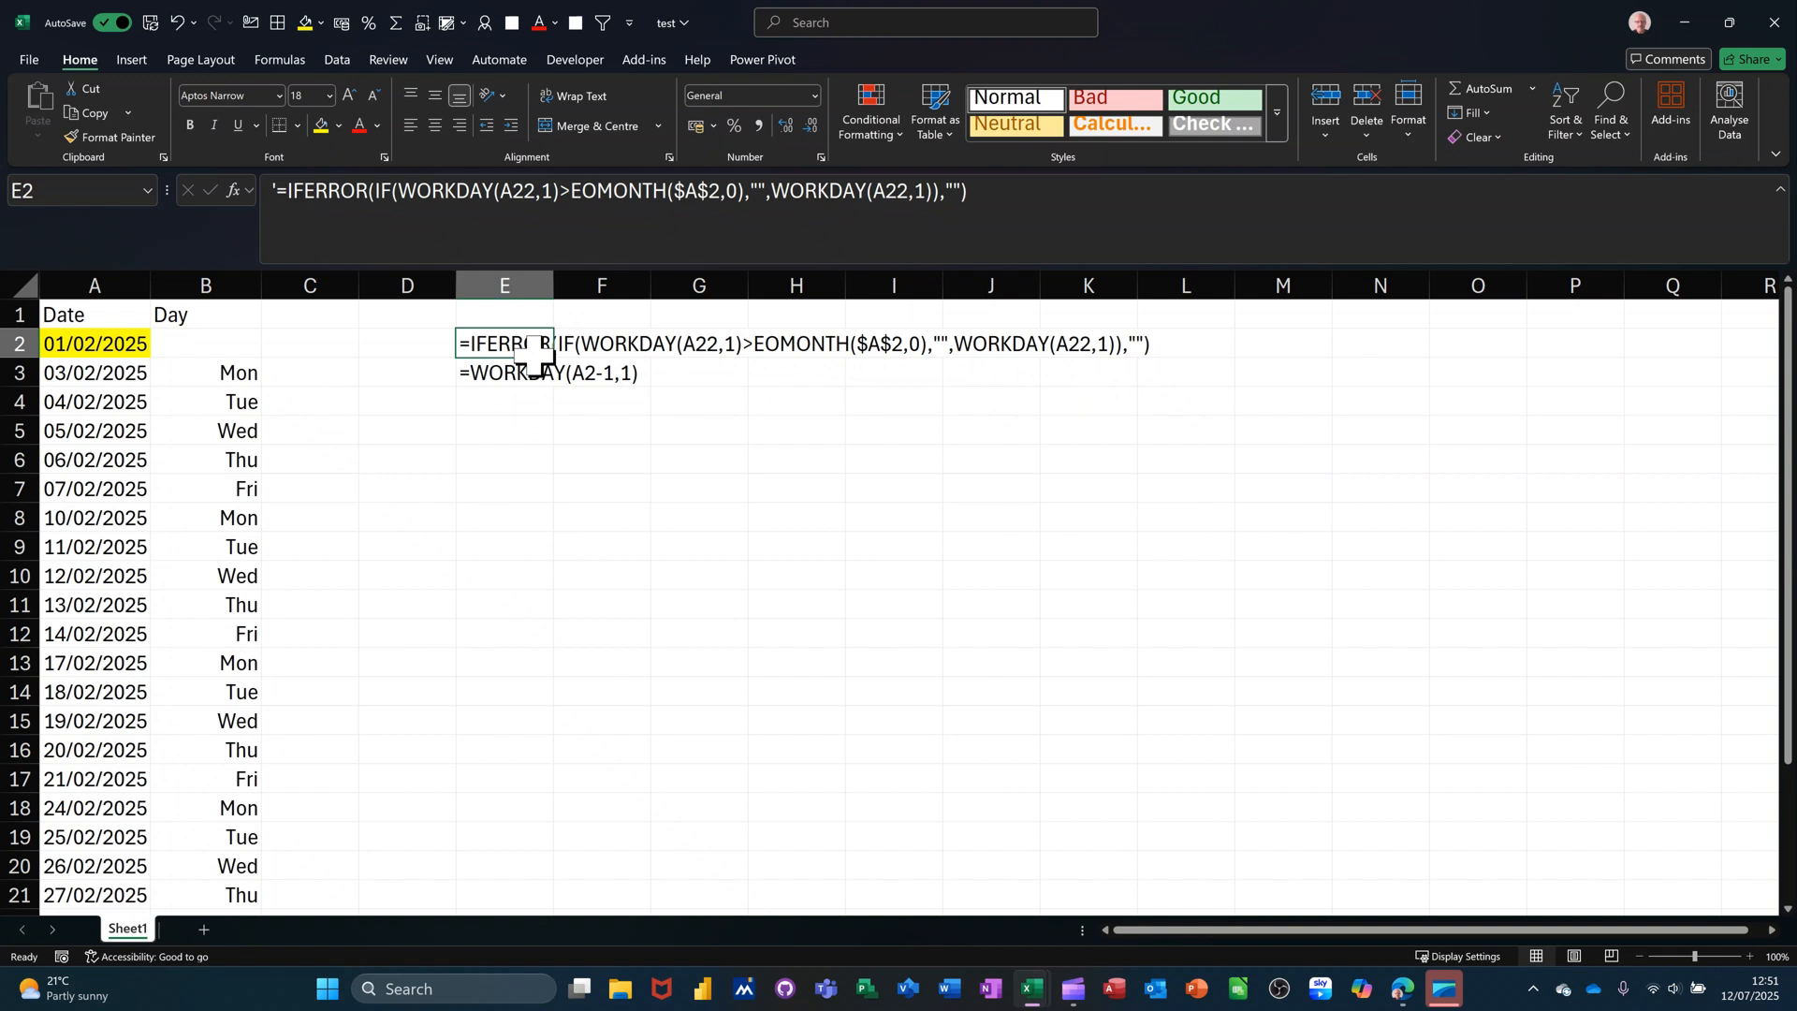
- Copy the formula text =IFERROR(IF(WORKDAY(A22,1)>EOMONTH($A$2,0),"",WORKDAY(A22,1)),"") from E2 and paste it into A23 as its formula
drag(277, 195, 1047, 221)
key(ctrl+c)
click(292, 197)
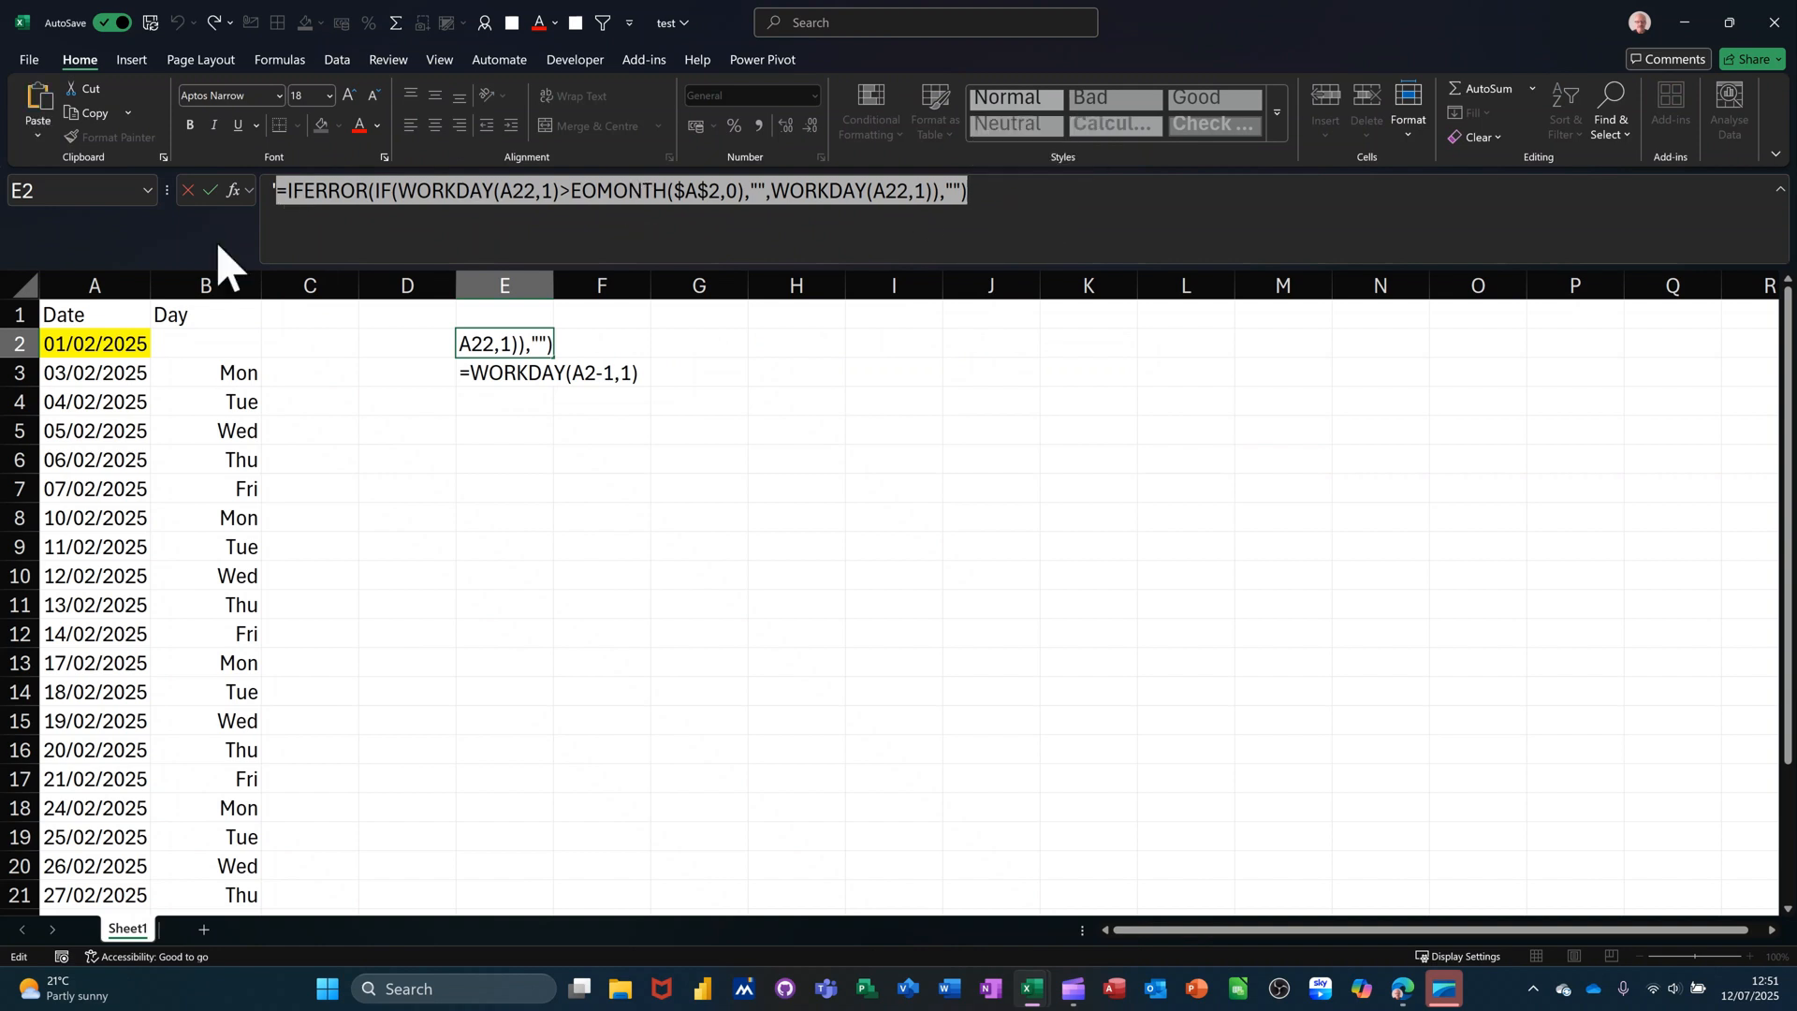
key(Escape)
scroll(318, 393, down, 5)
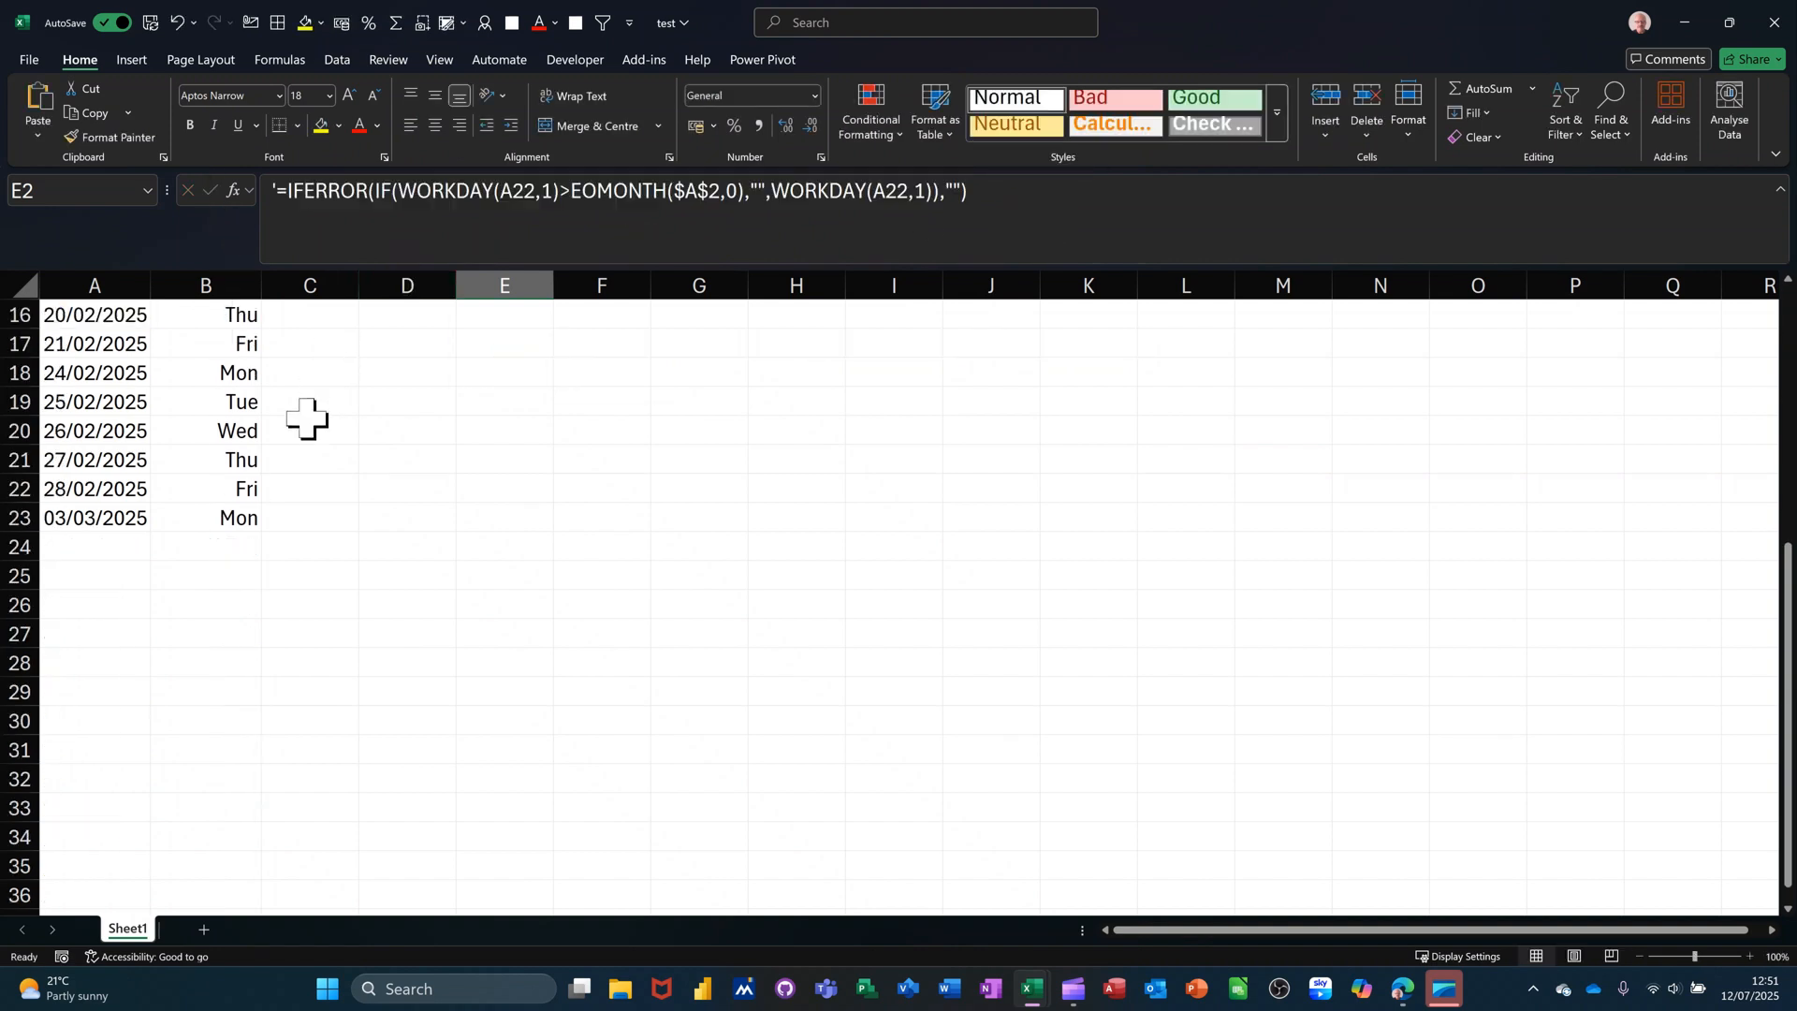
click(90, 521)
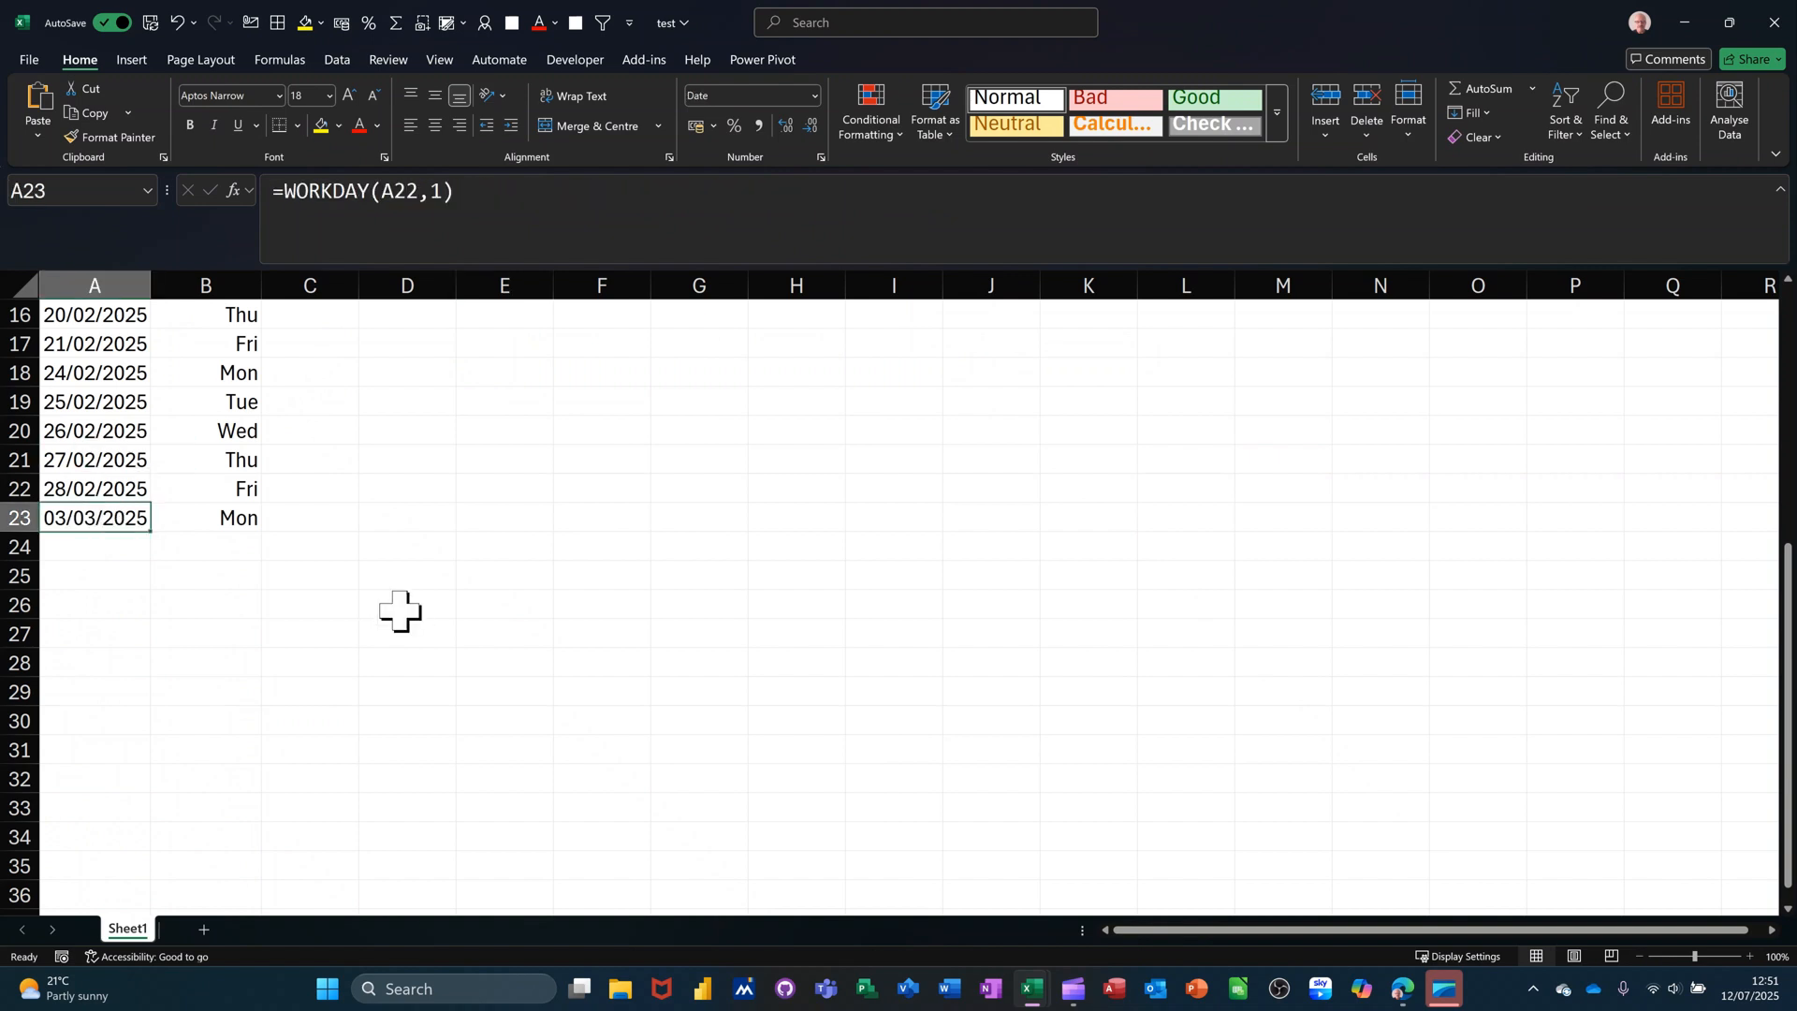
key(ctrl+v)
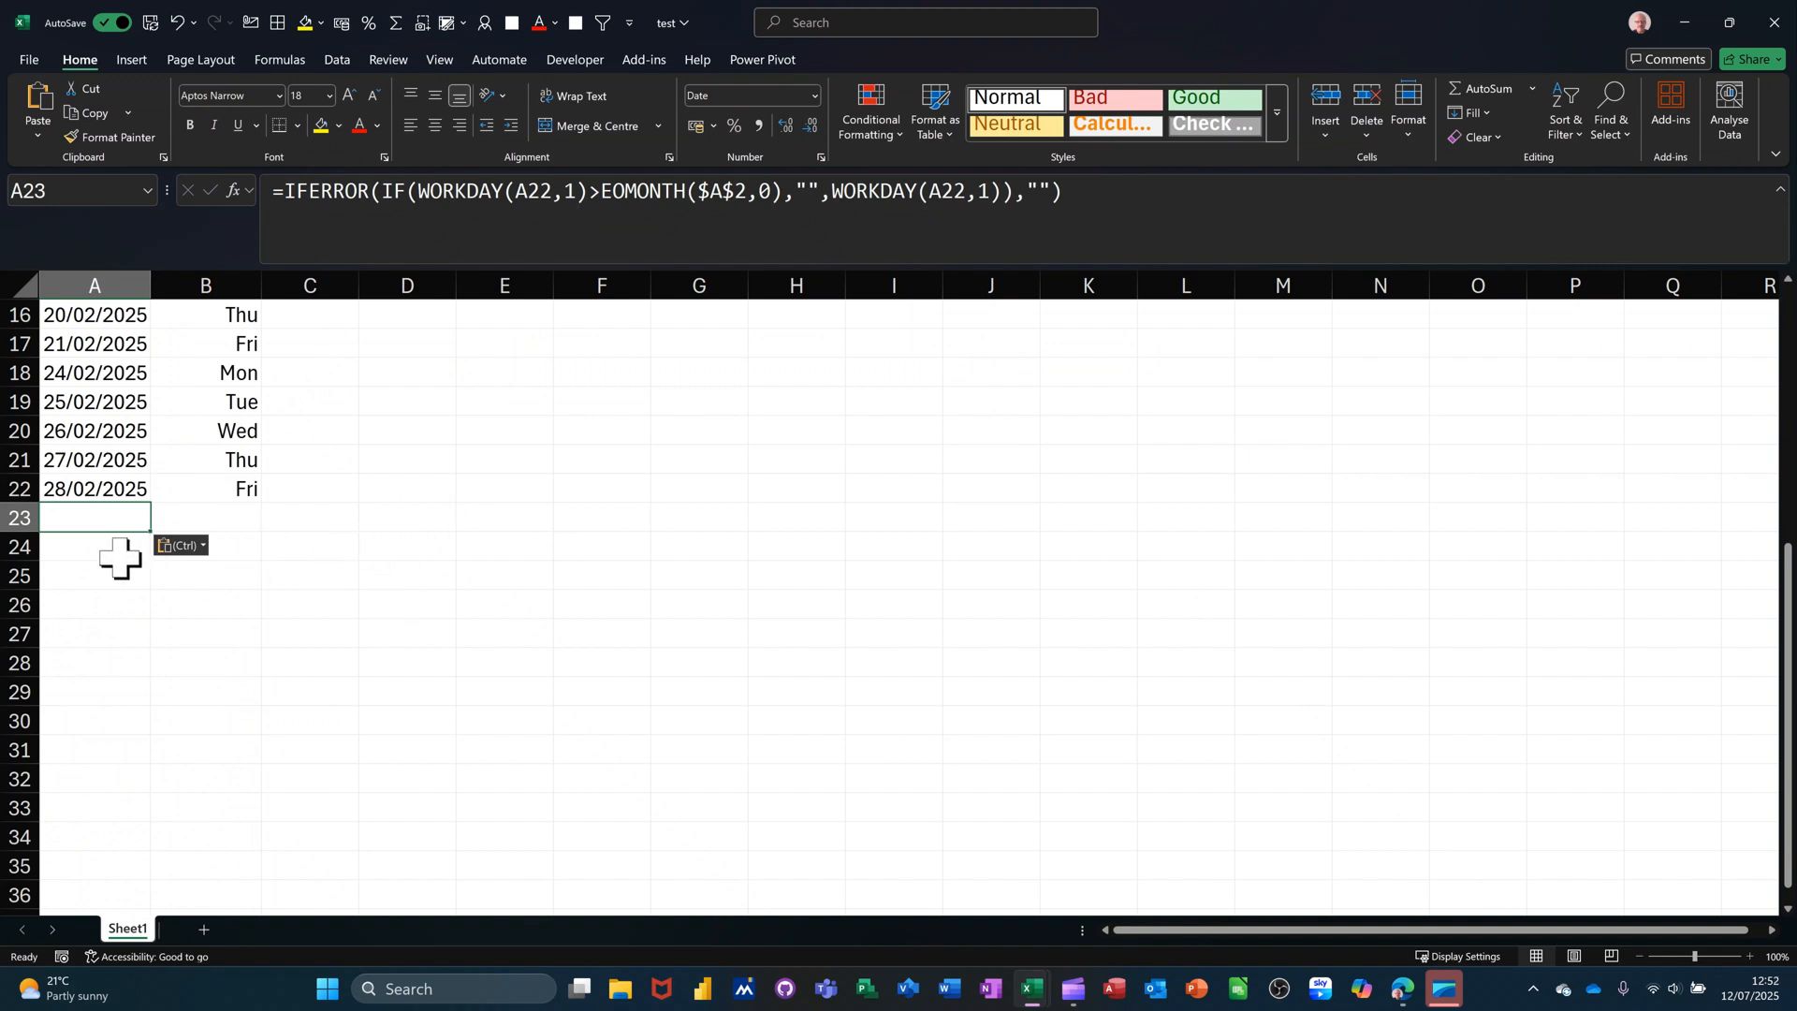
- Fill the IFERROR formula in A23 down to A27
click(89, 549)
click(92, 578)
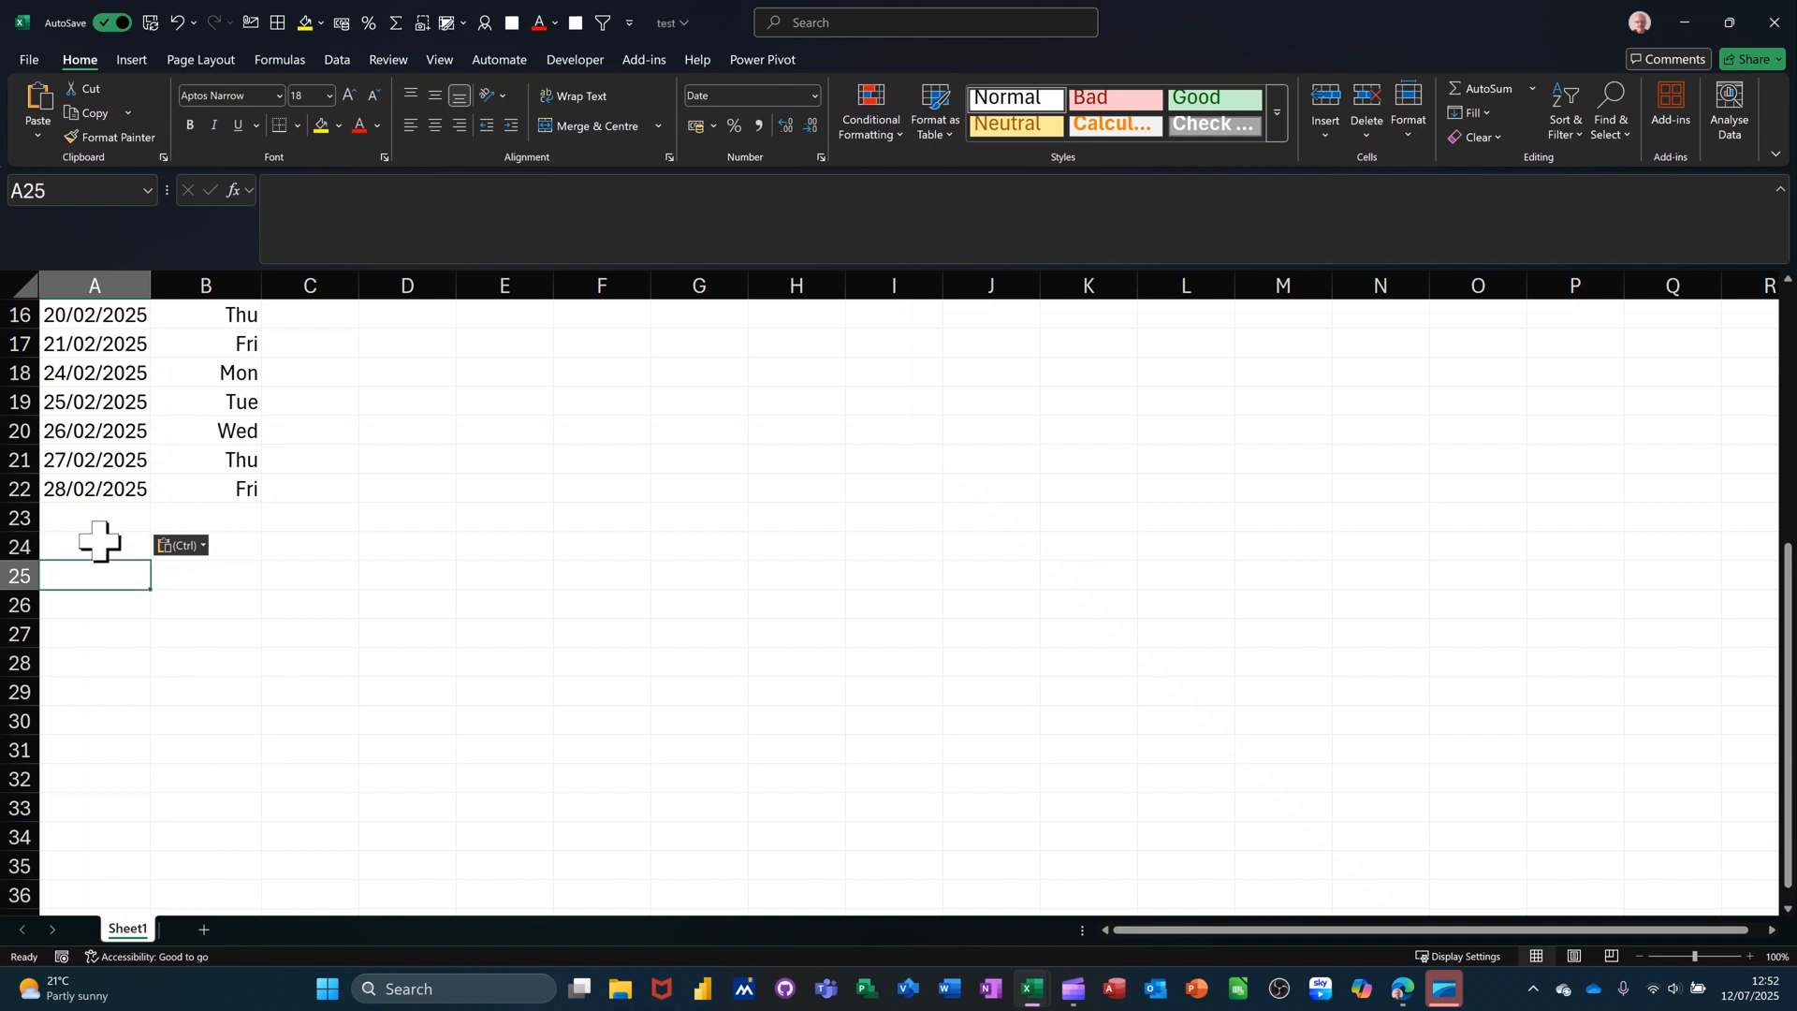
click(128, 522)
drag(150, 537, 142, 644)
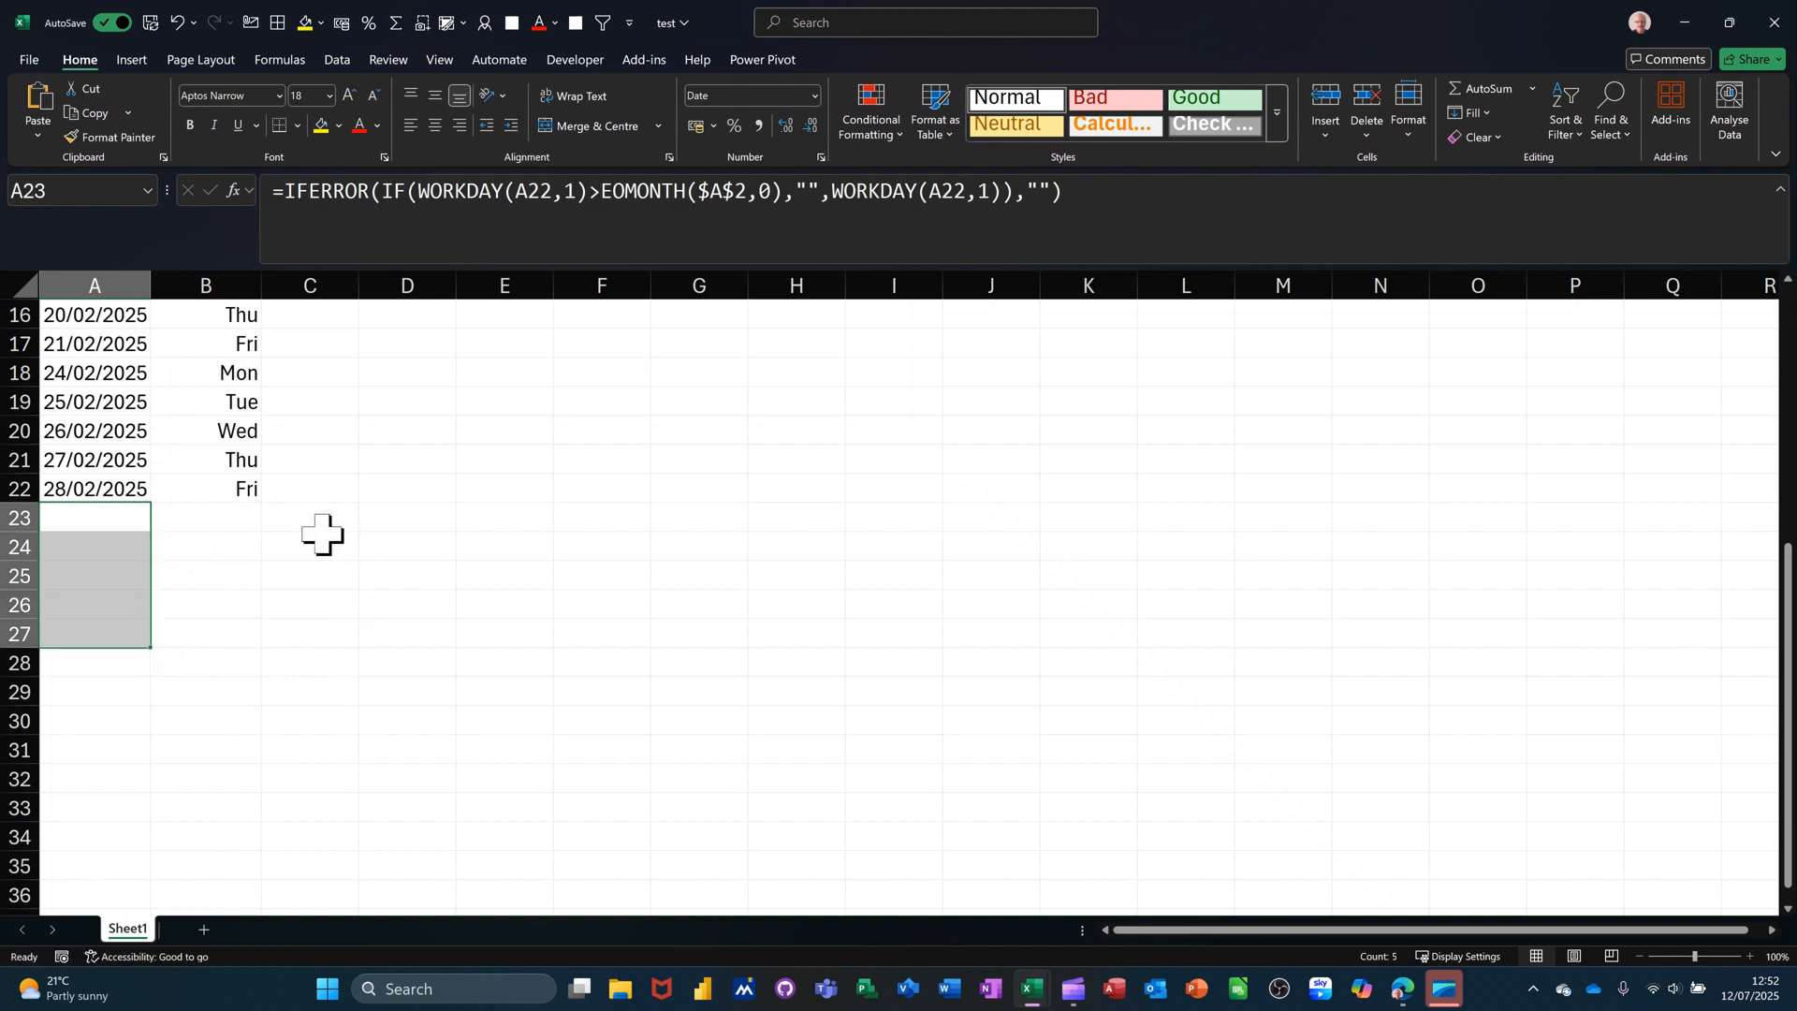
- Set the highlighted start date in A2 to 01/11/2025 and check the end of the date list
scroll(176, 506, up, 5)
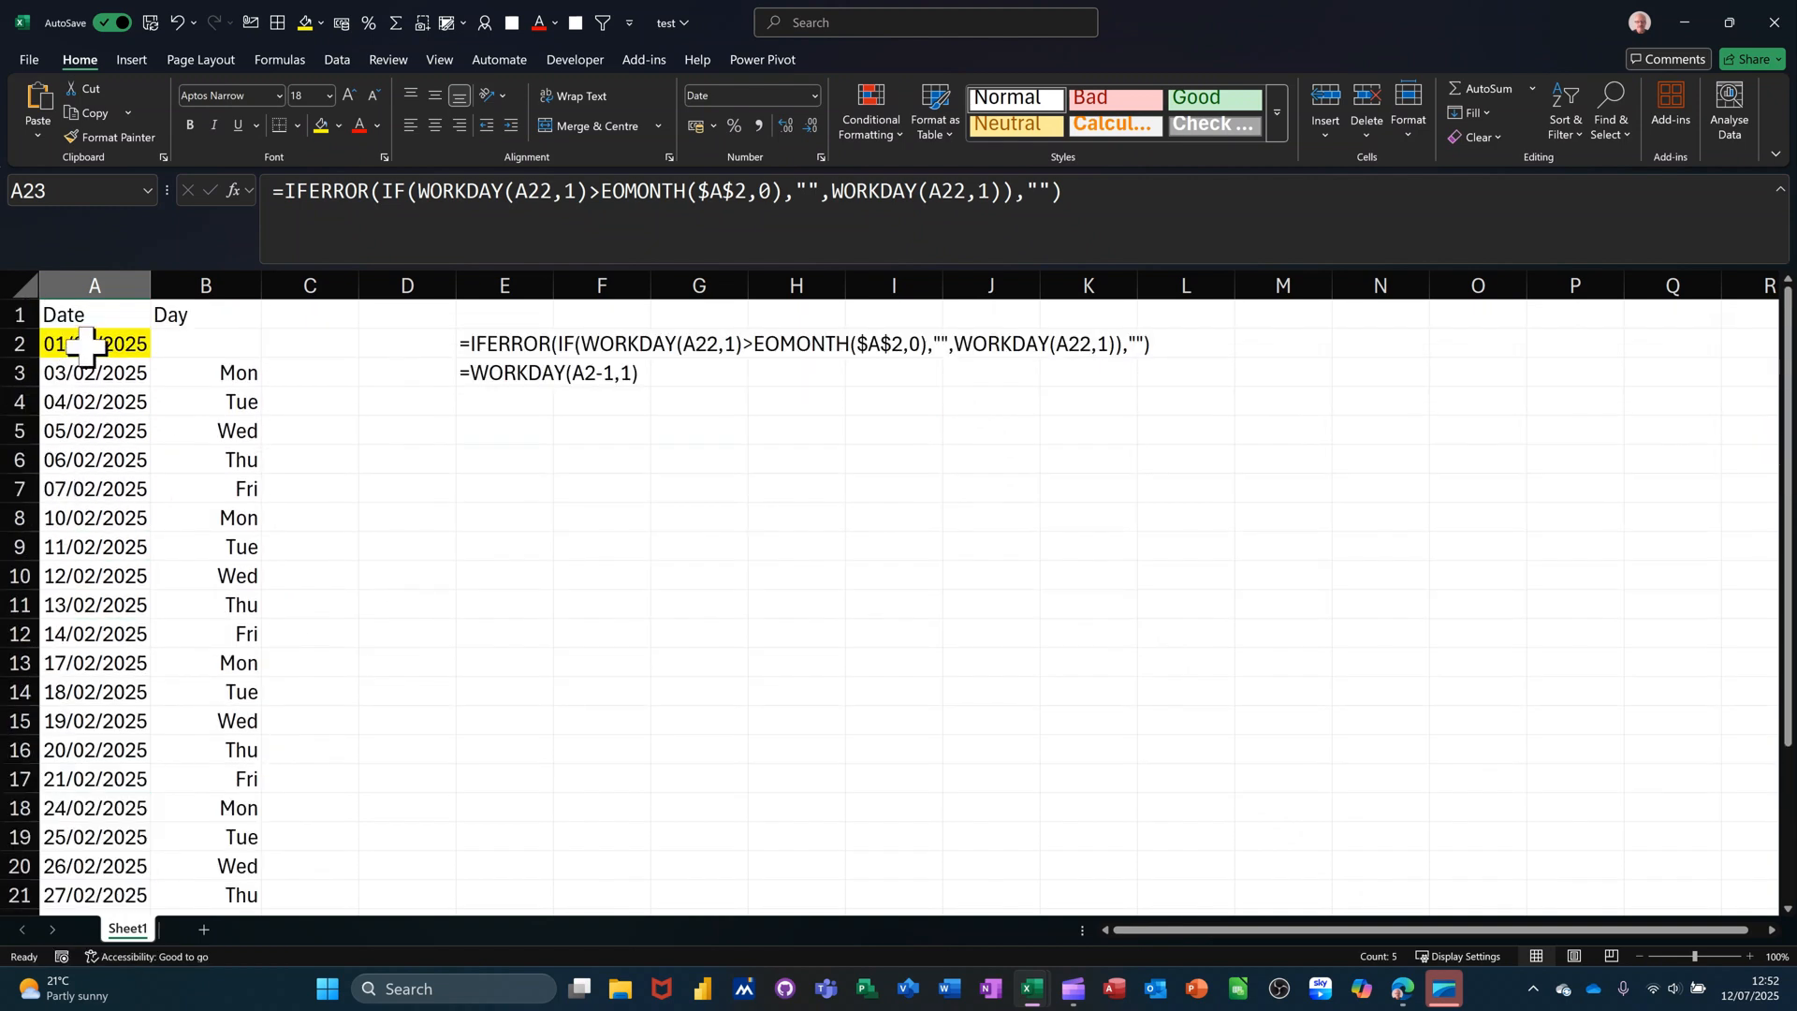
click(84, 348)
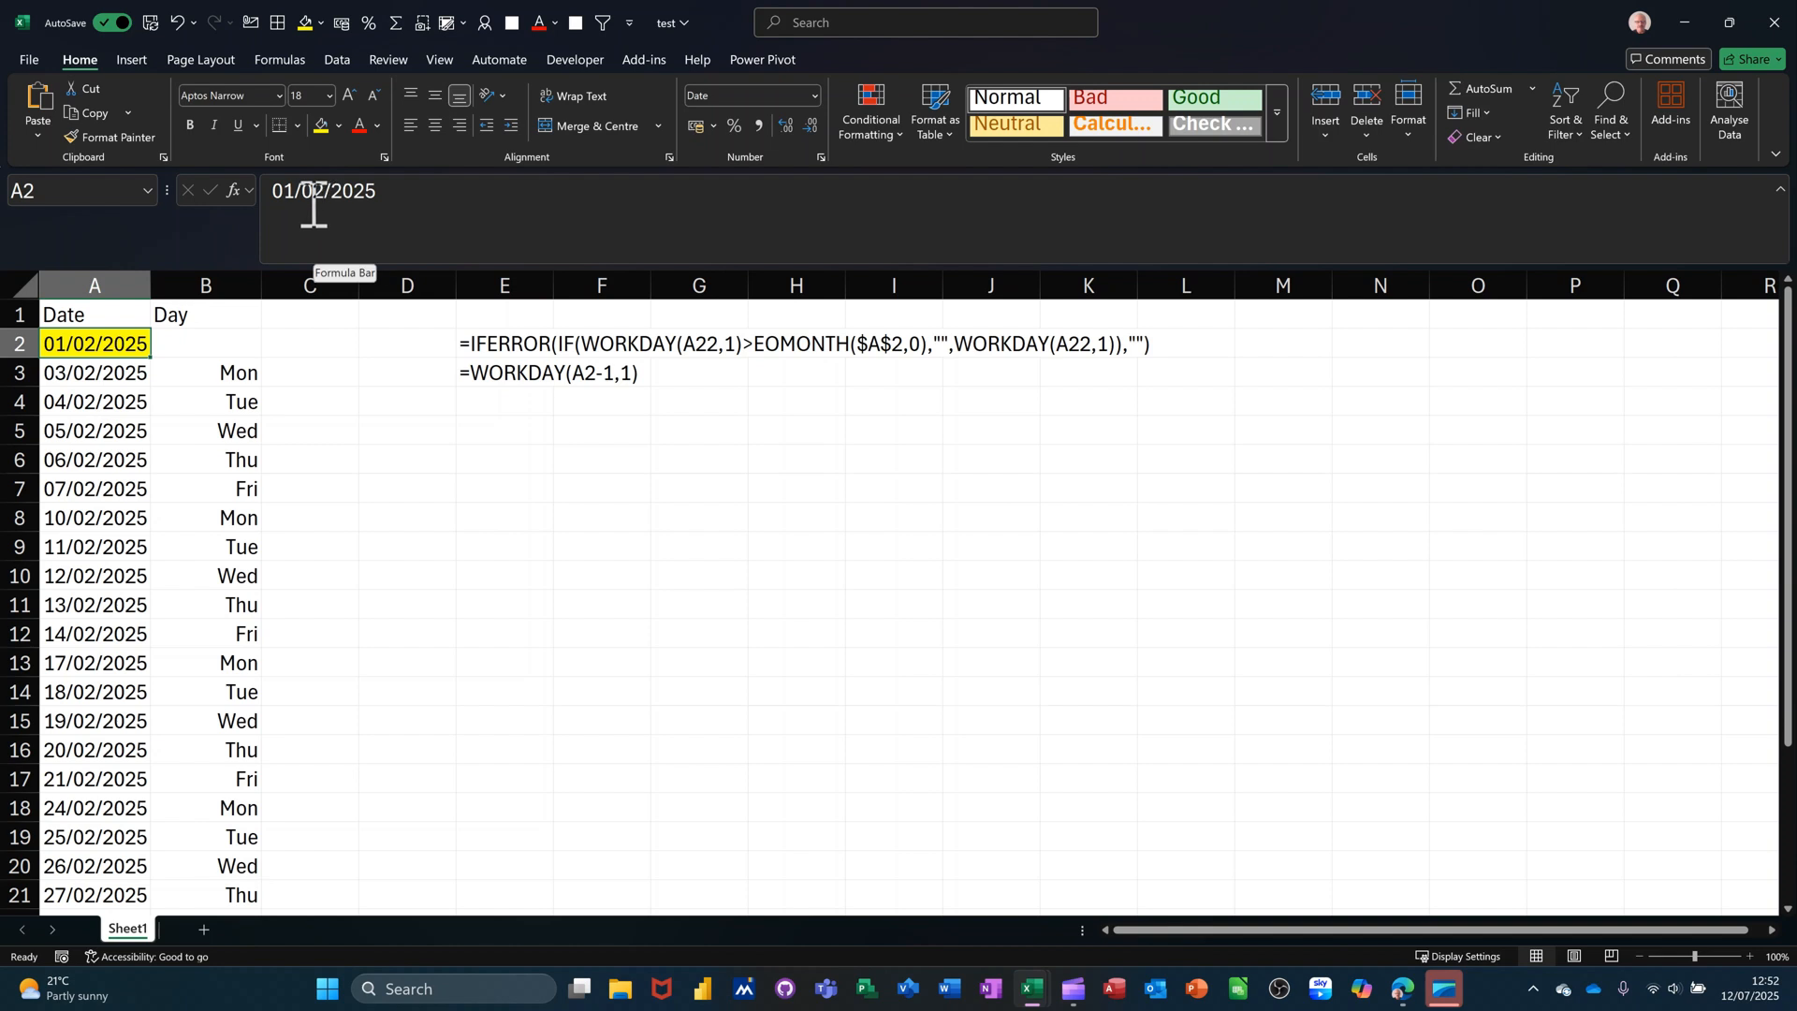
drag(307, 201, 323, 207)
text(11)
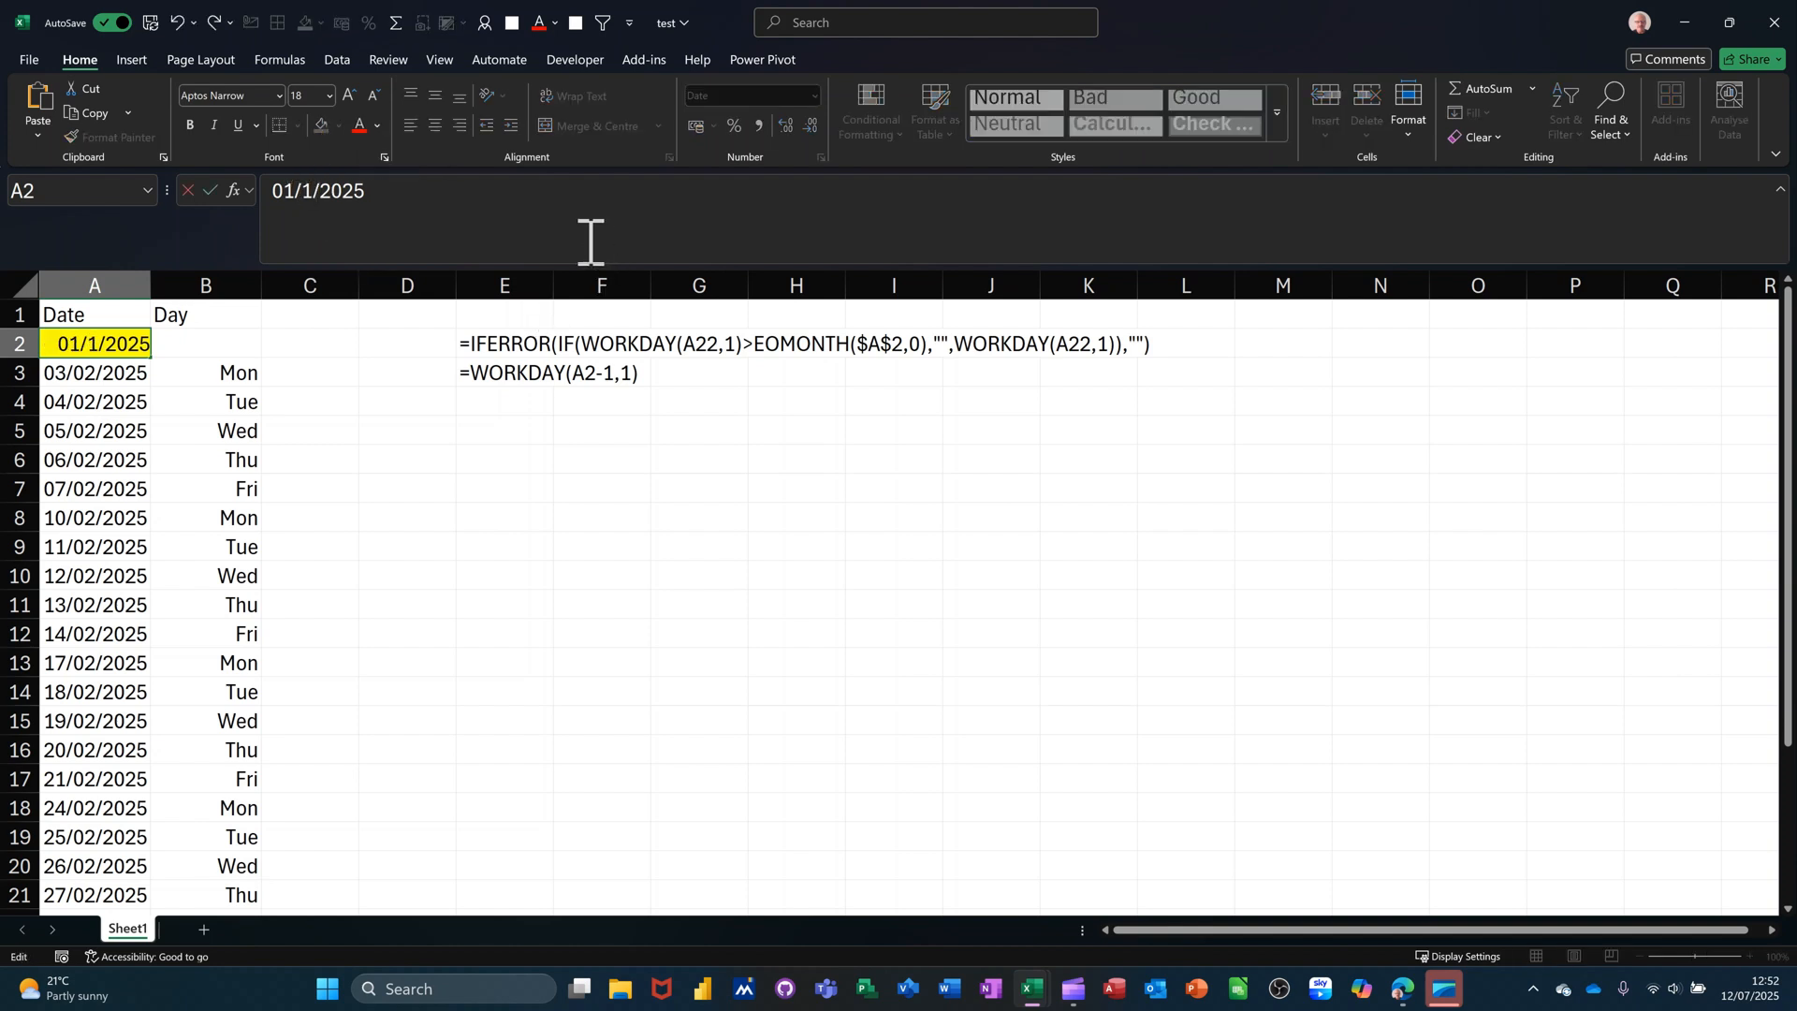
click(213, 191)
scroll(199, 545, down, 4)
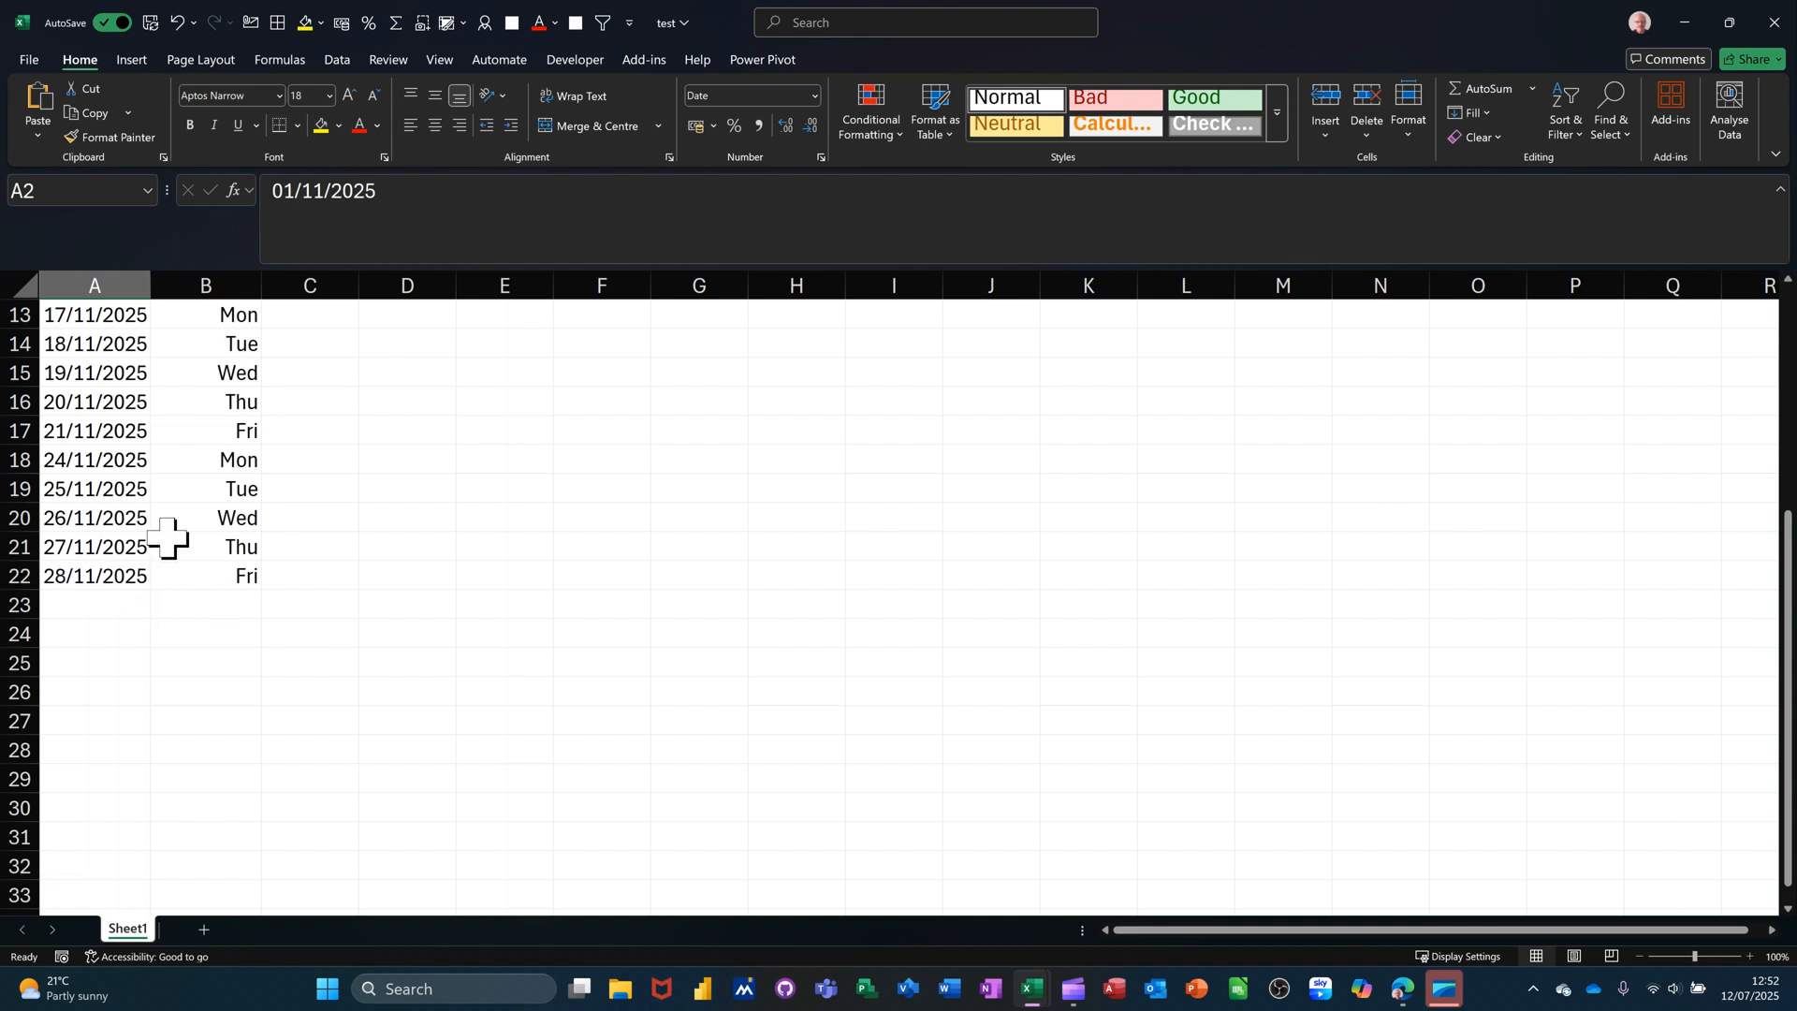
- Set the highlighted start date in A2 to 01/12/2025 and check the end of the date list
scroll(318, 270, up, 4)
click(318, 193)
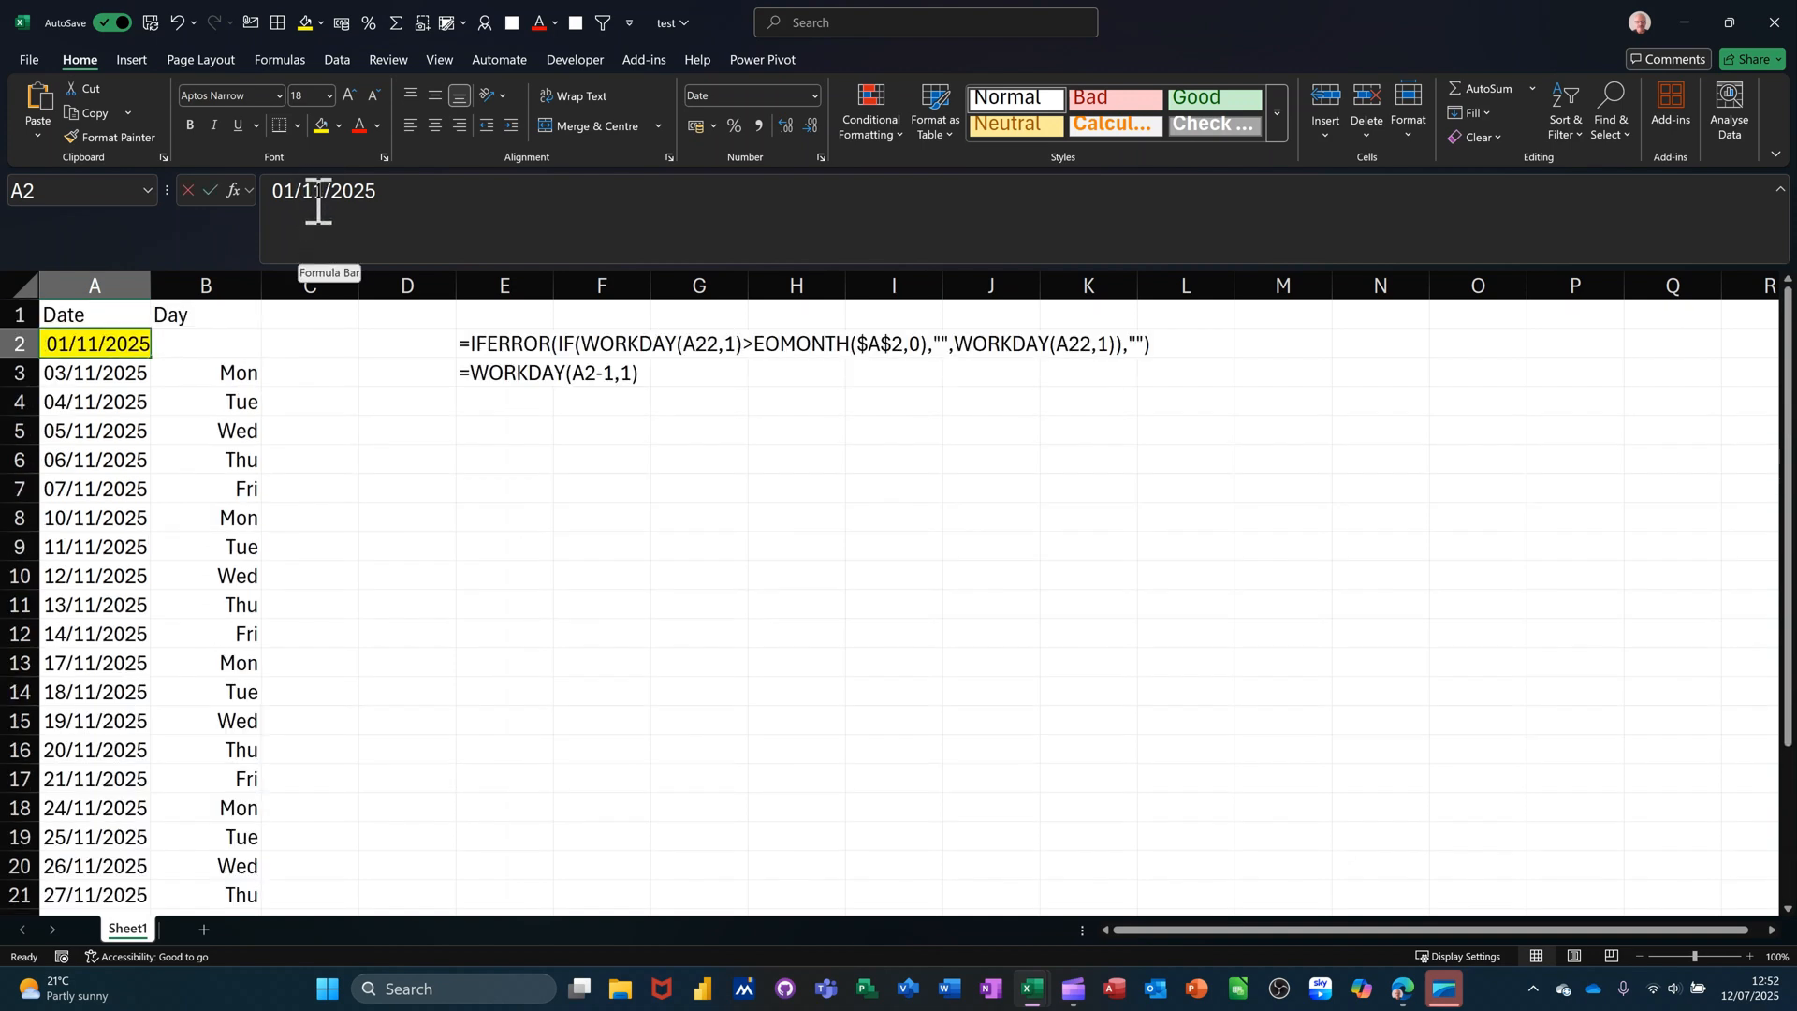
click(322, 199)
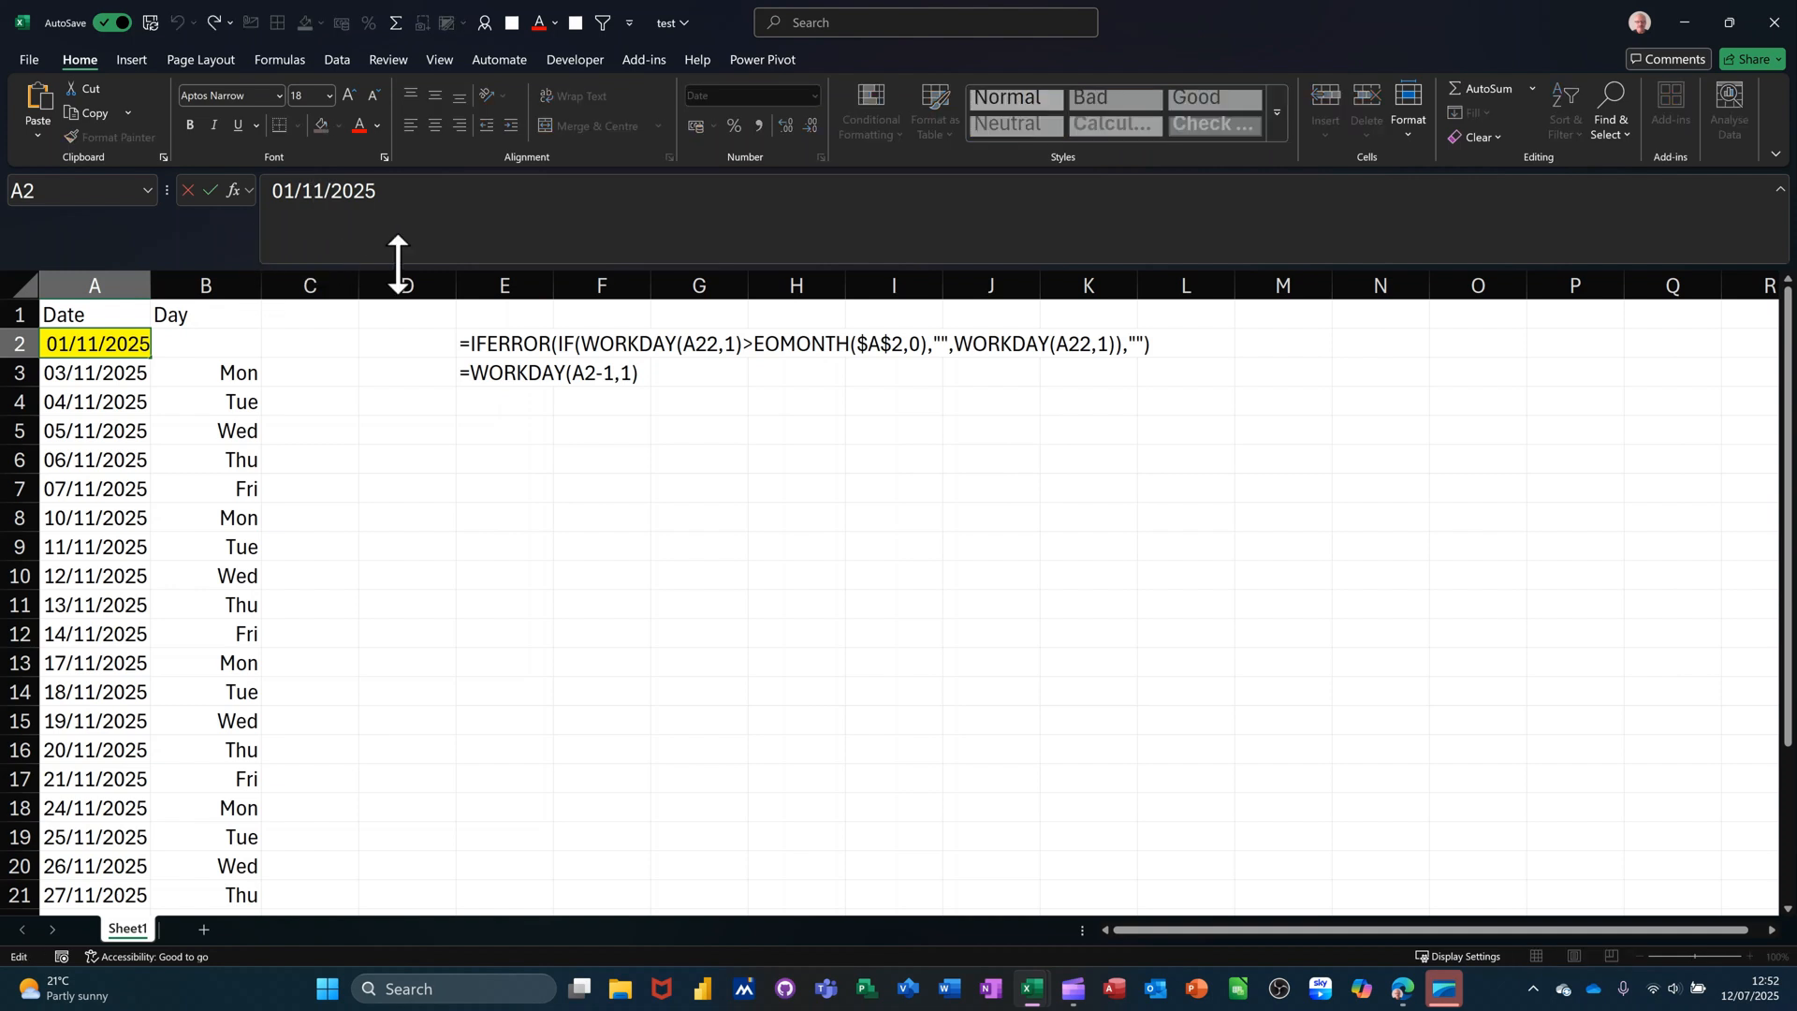
key(BackSpace)
text(2)
key(Return)
scroll(215, 536, down, 3)
scroll(215, 535, down, 1)
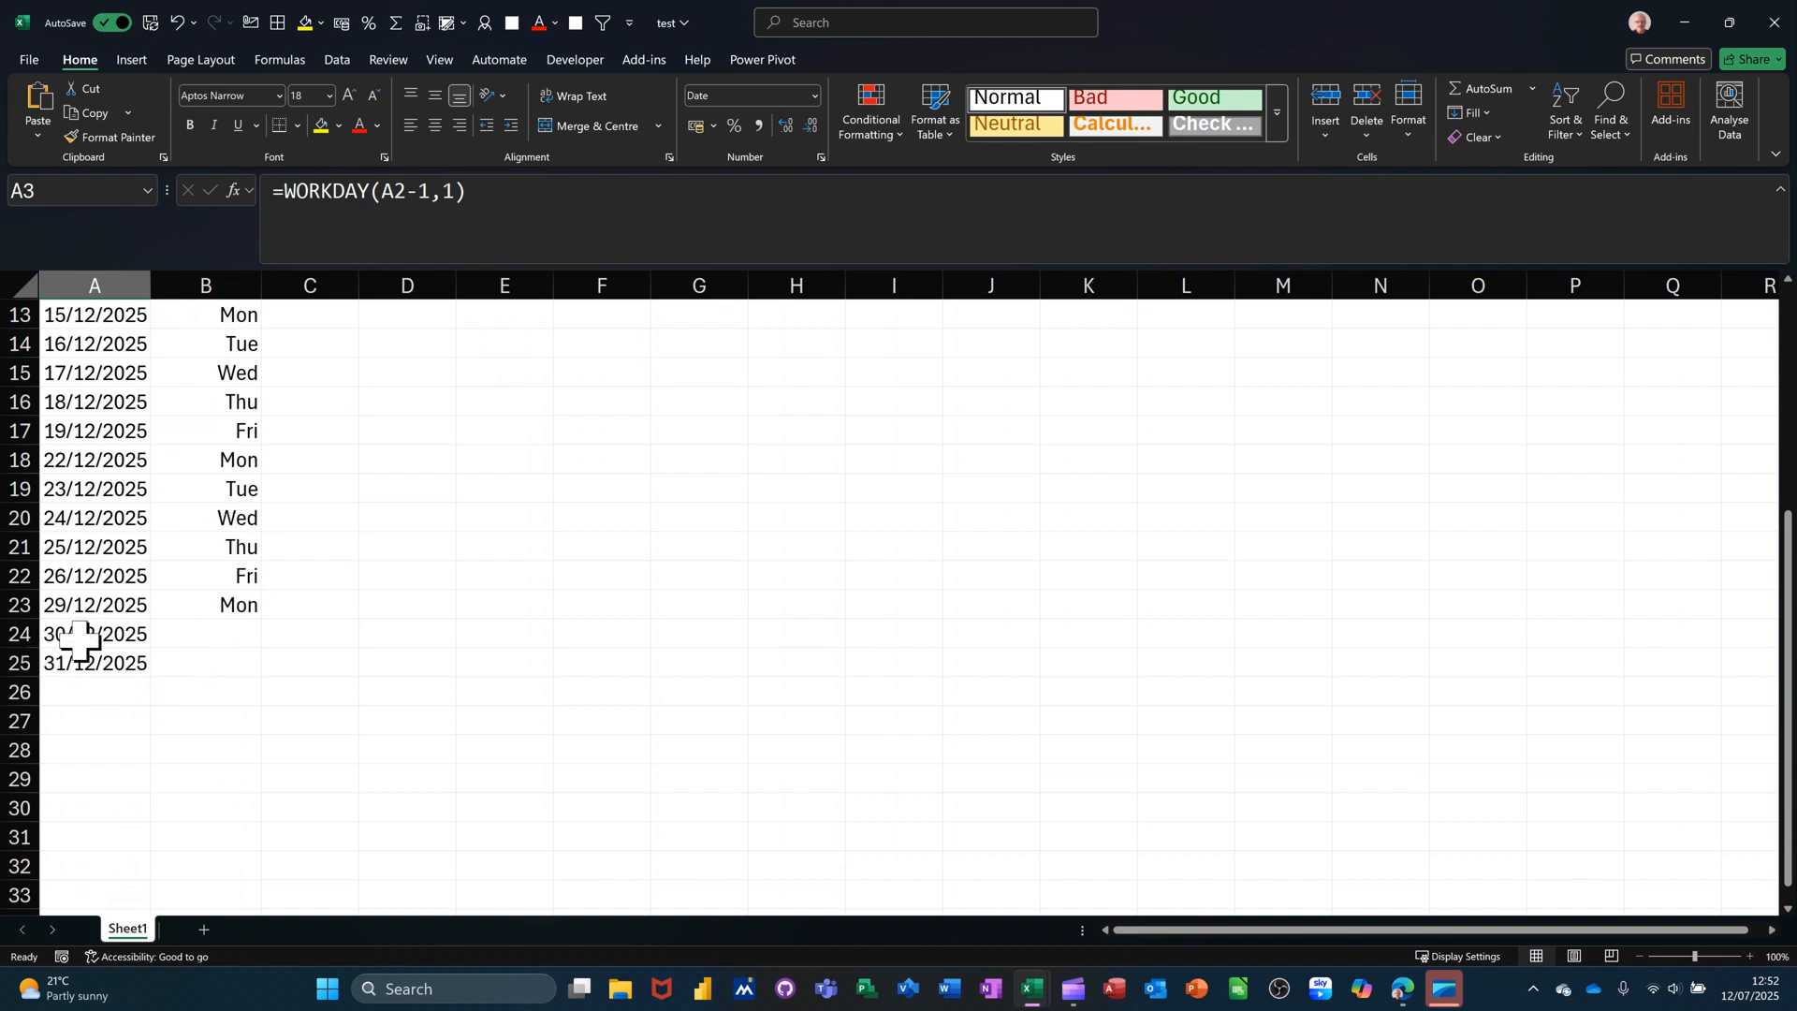
- Fill the day formula in B23 down to B25
click(237, 604)
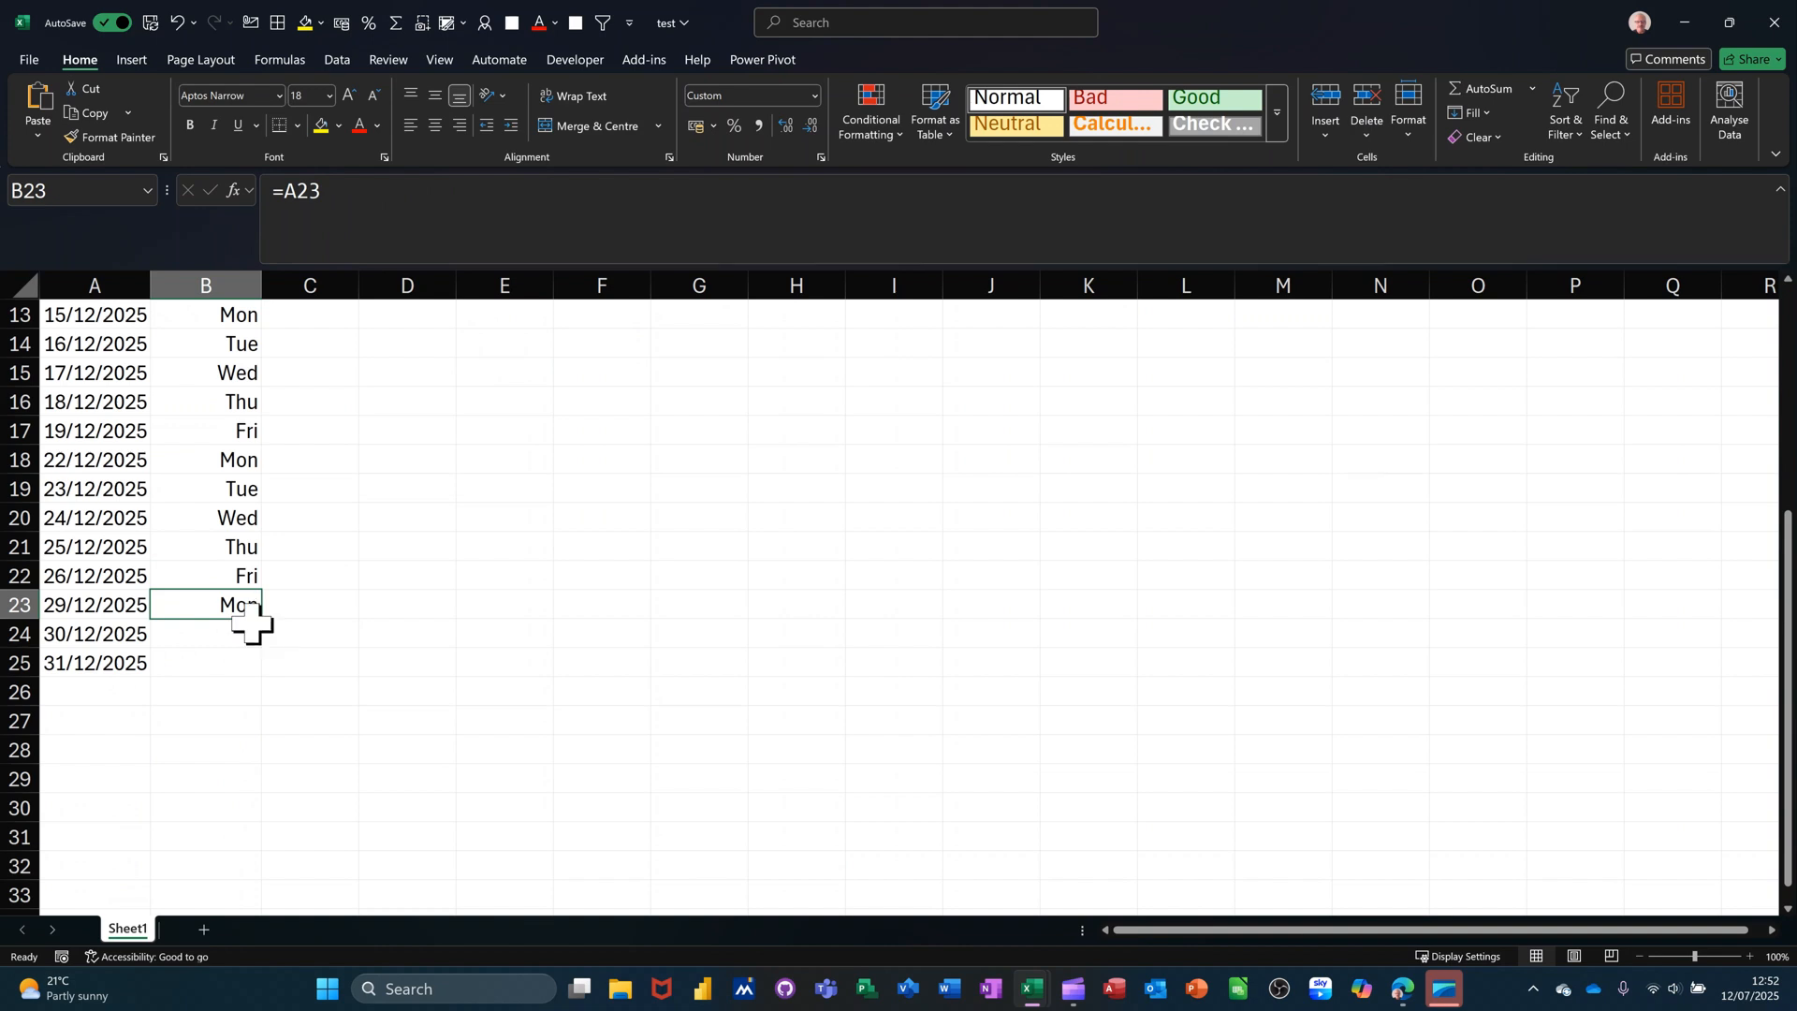
drag(267, 622, 257, 672)
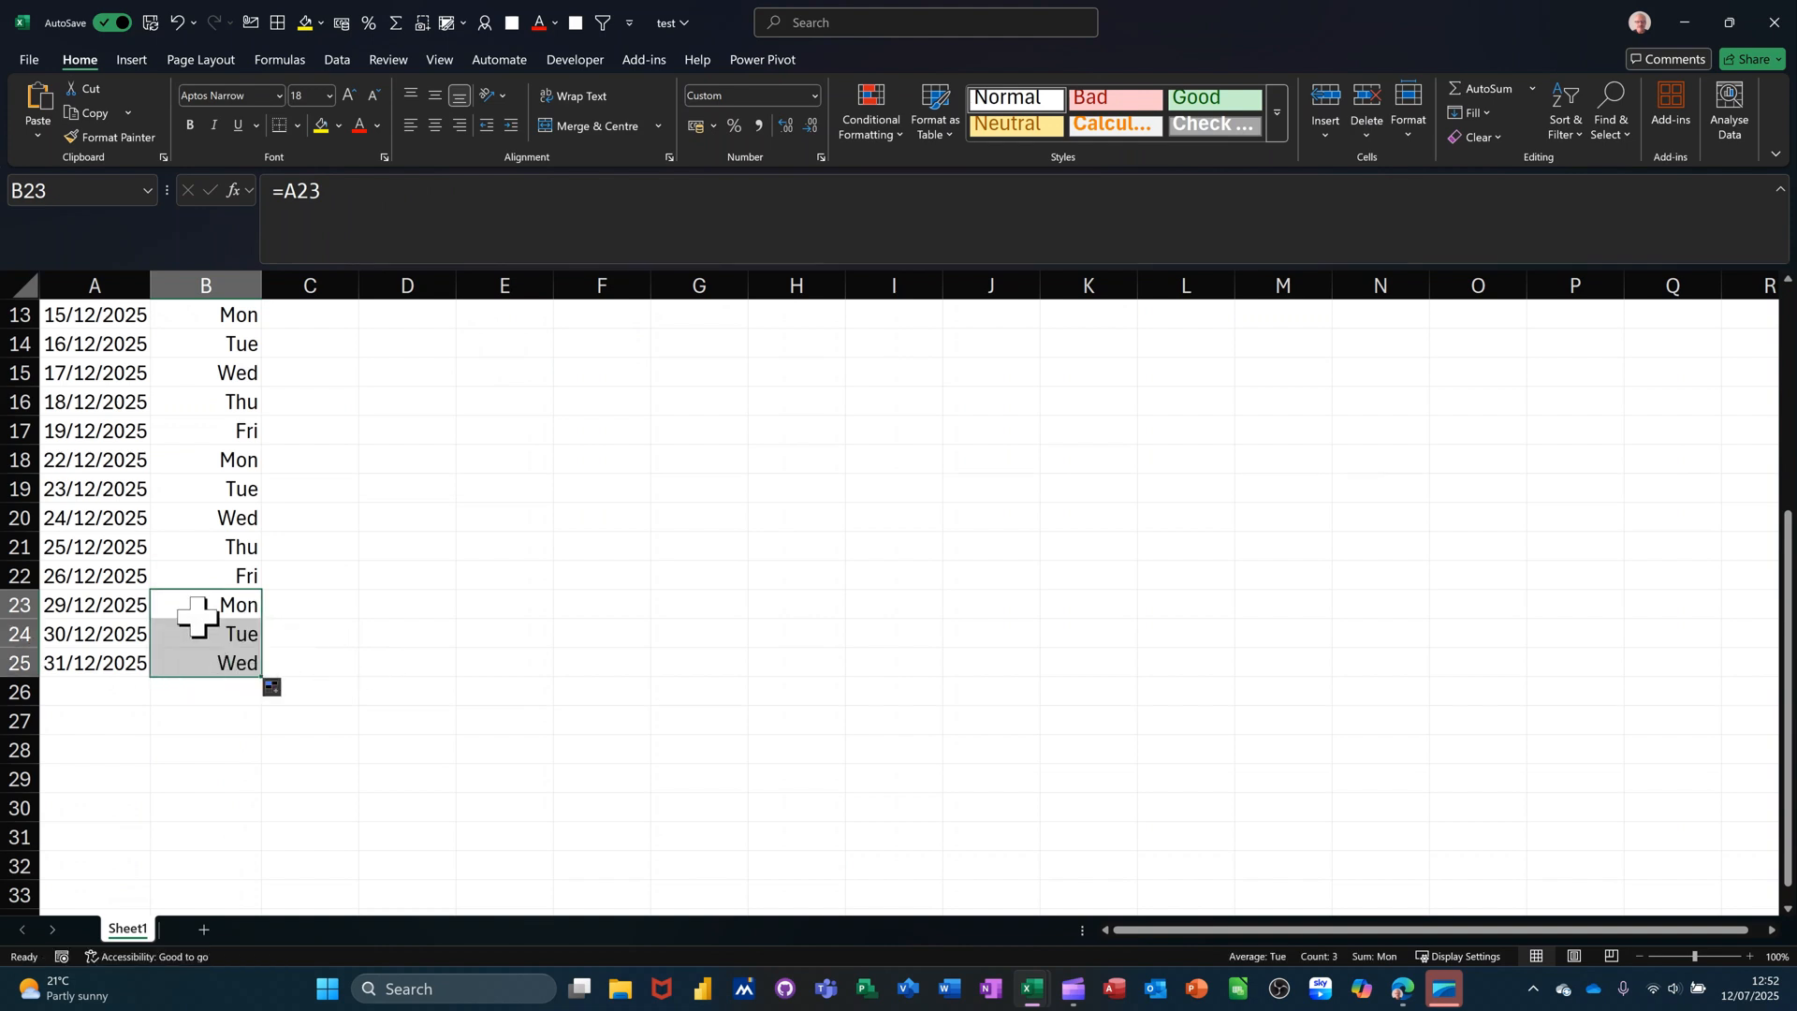
- Set the highlighted start date in A2 to 01/03/2025 and check the end of the date list
scroll(140, 599, up, 4)
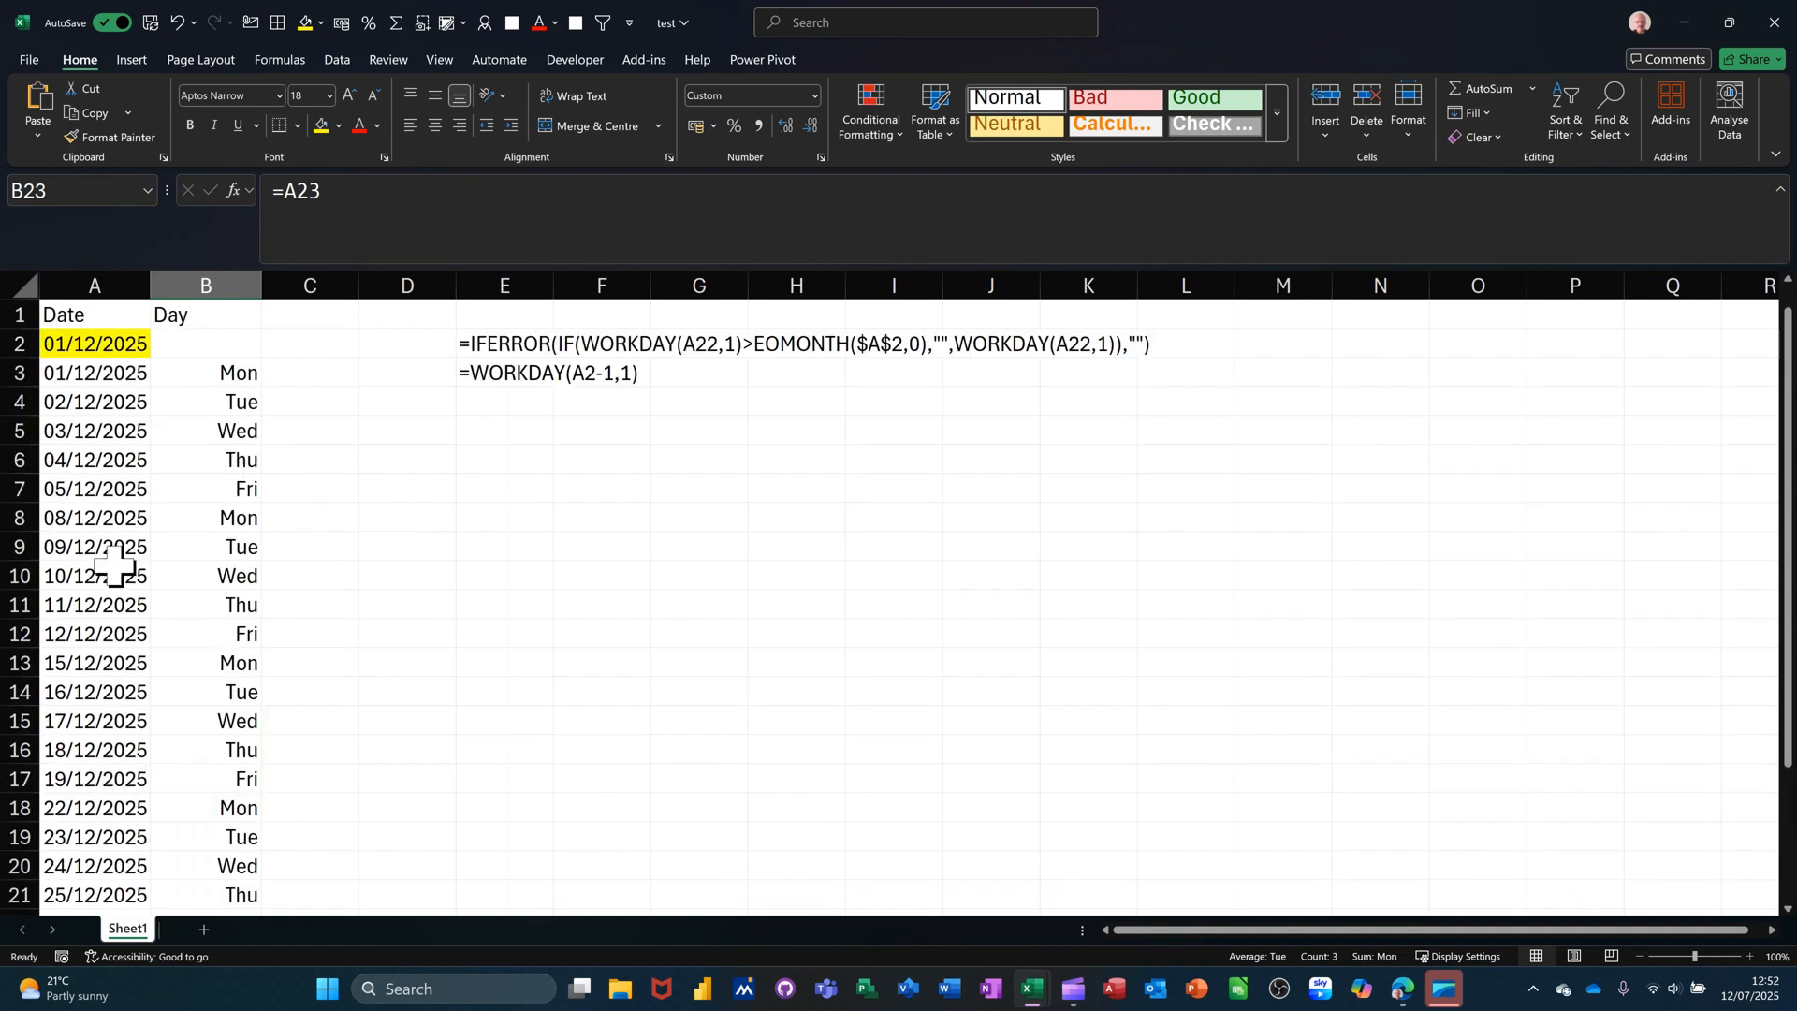
click(93, 341)
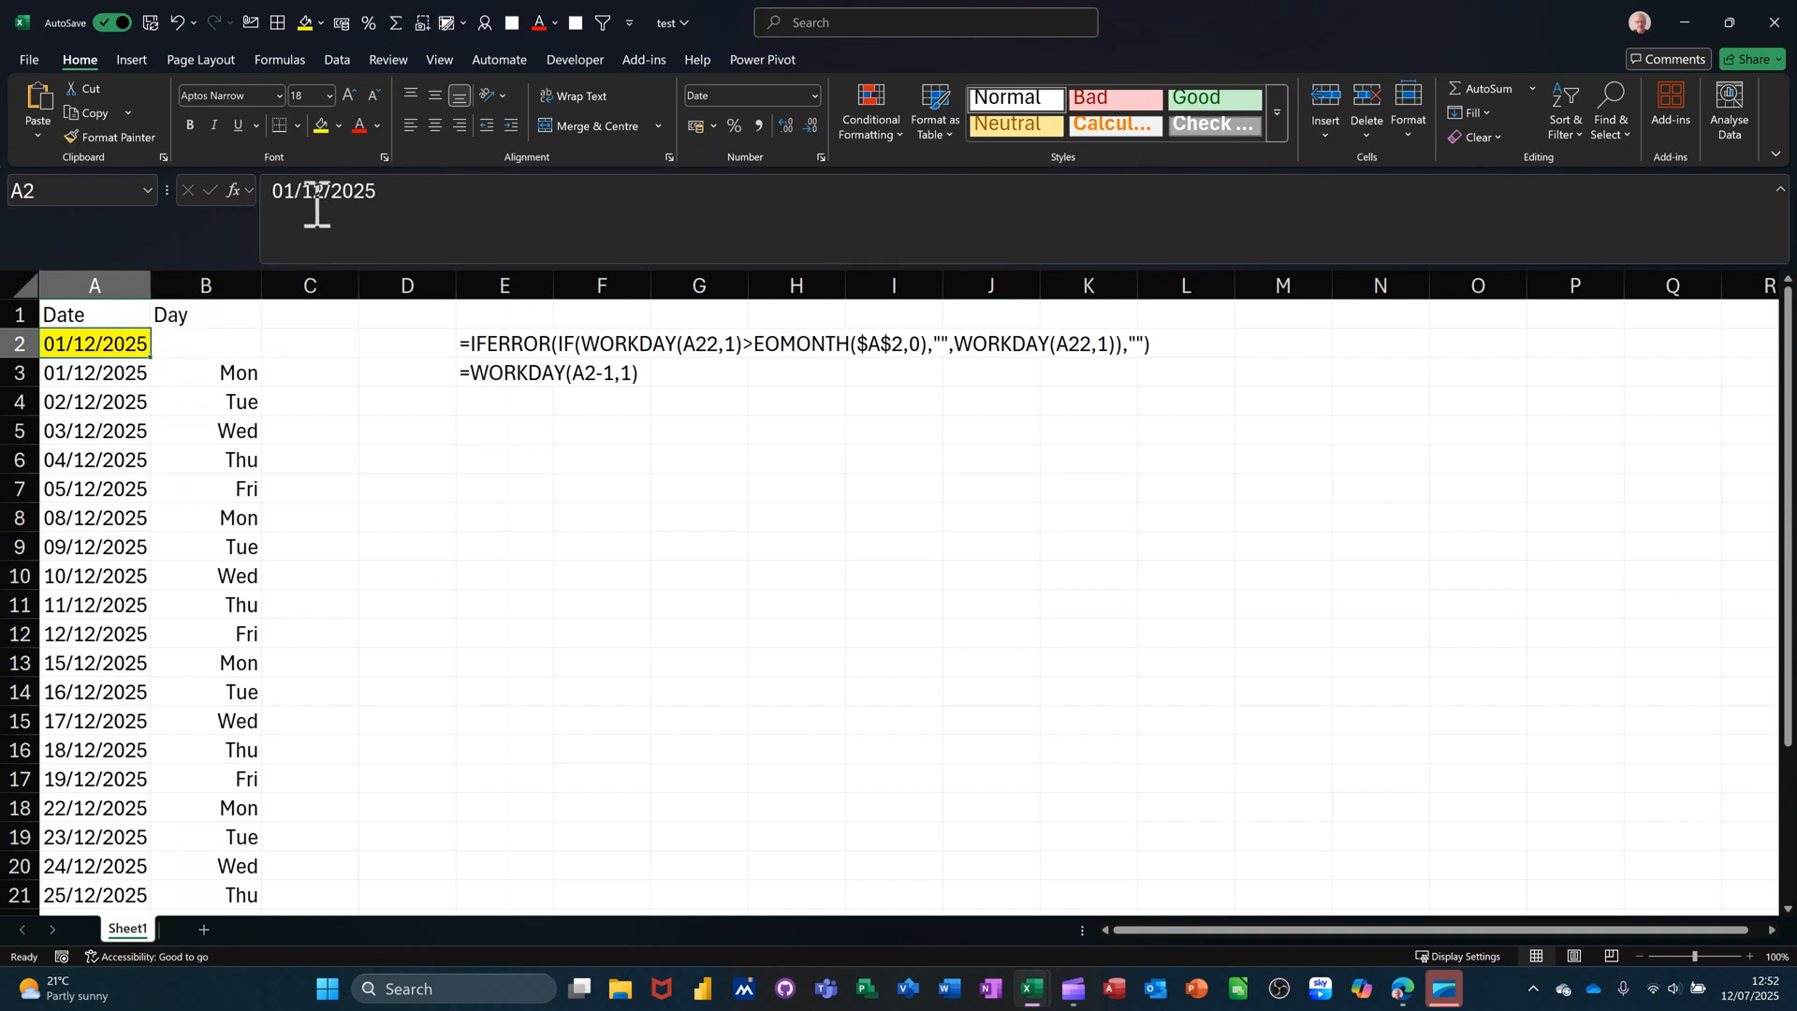
drag(307, 194, 320, 197)
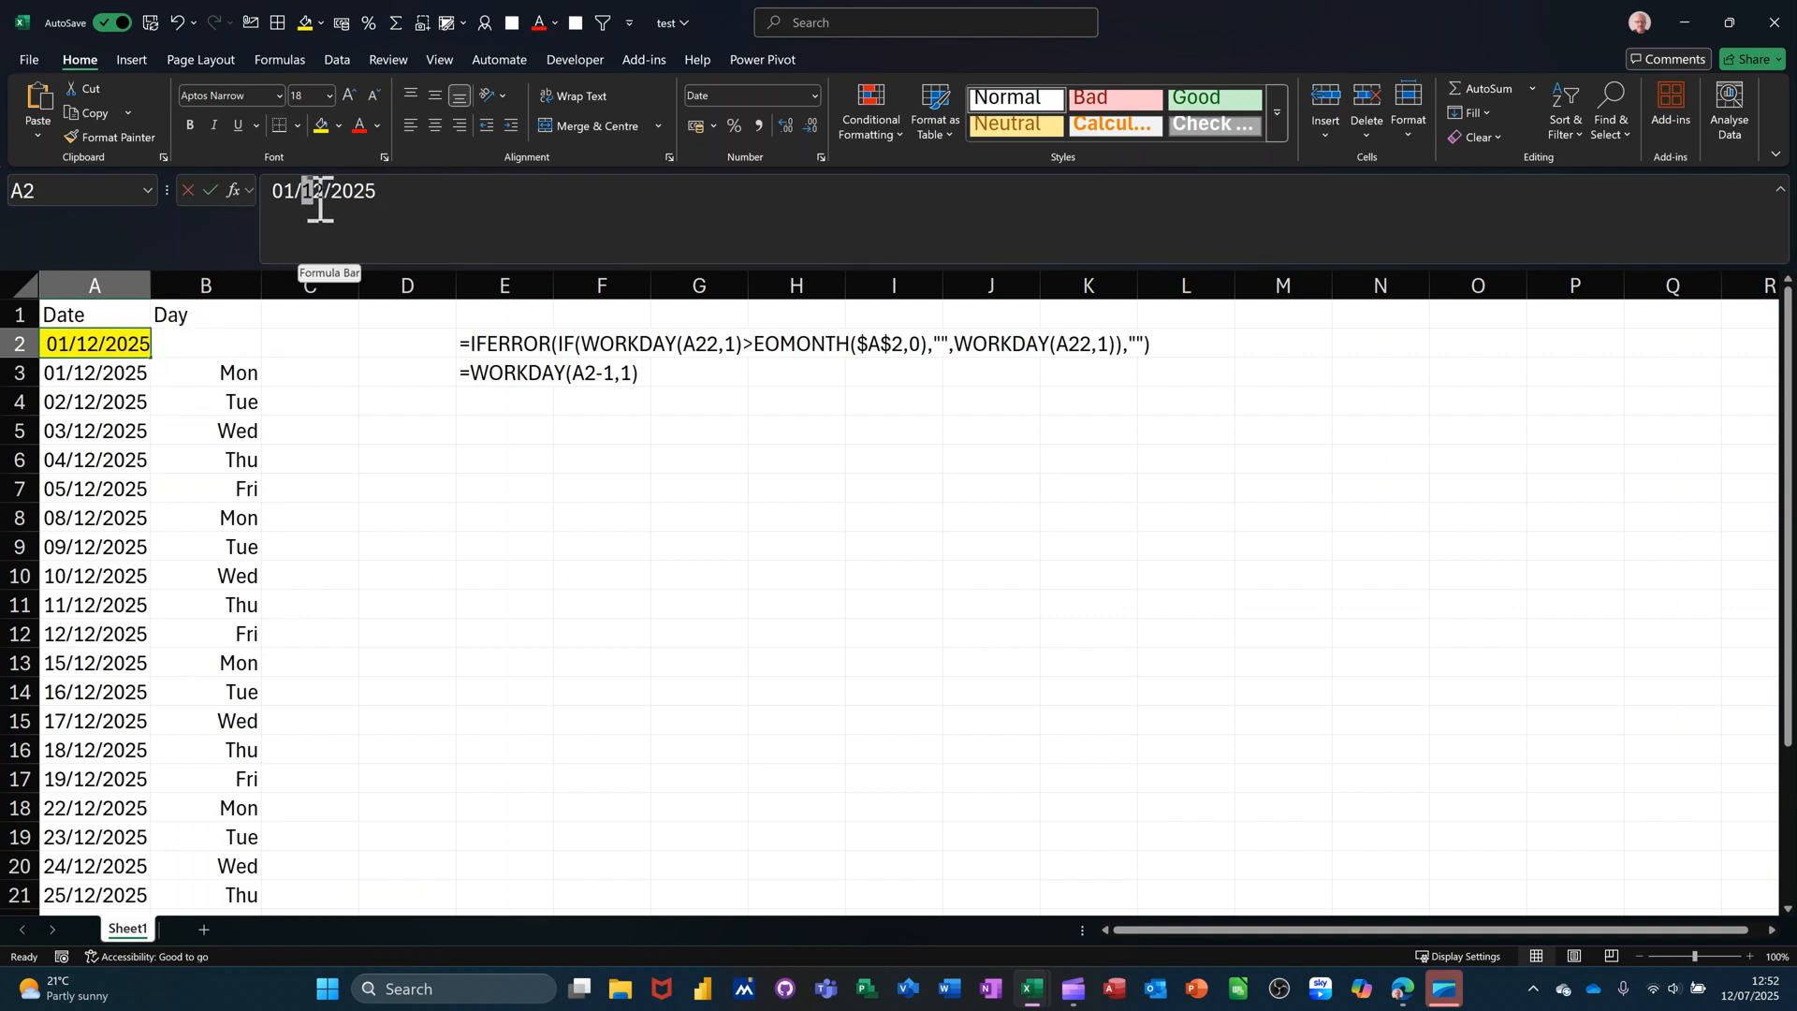
text(3)
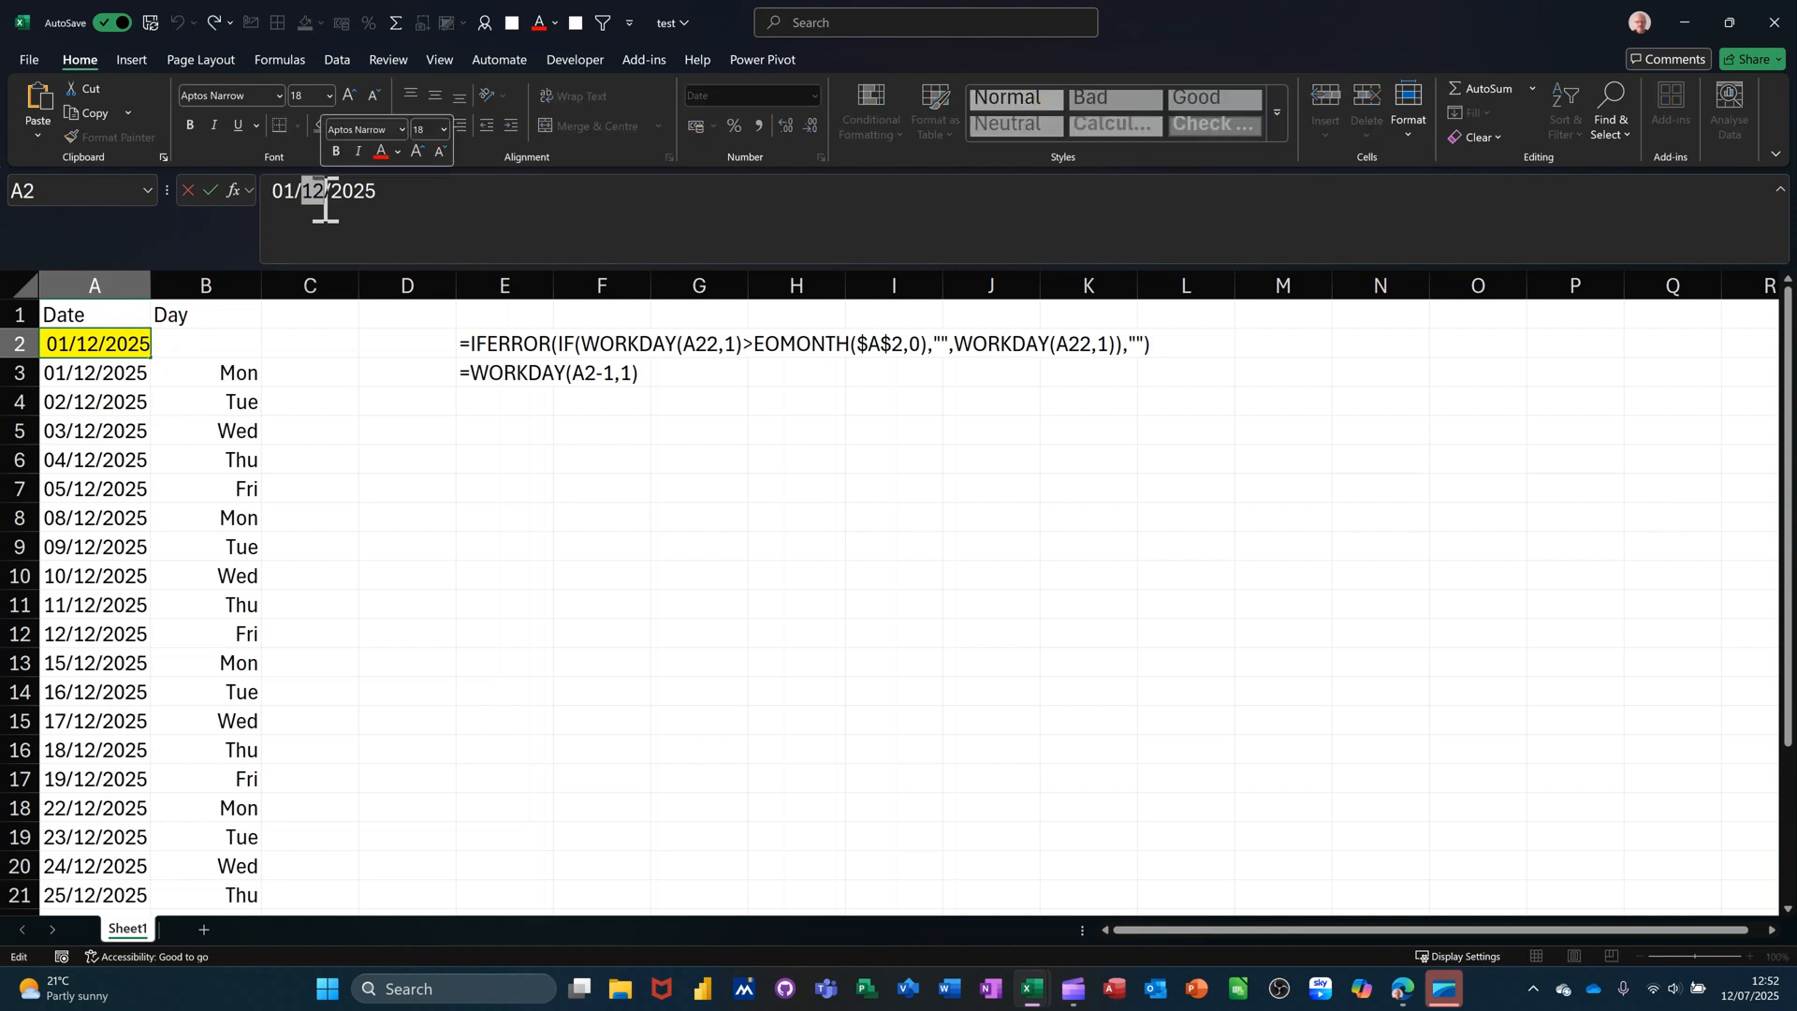
key(Return)
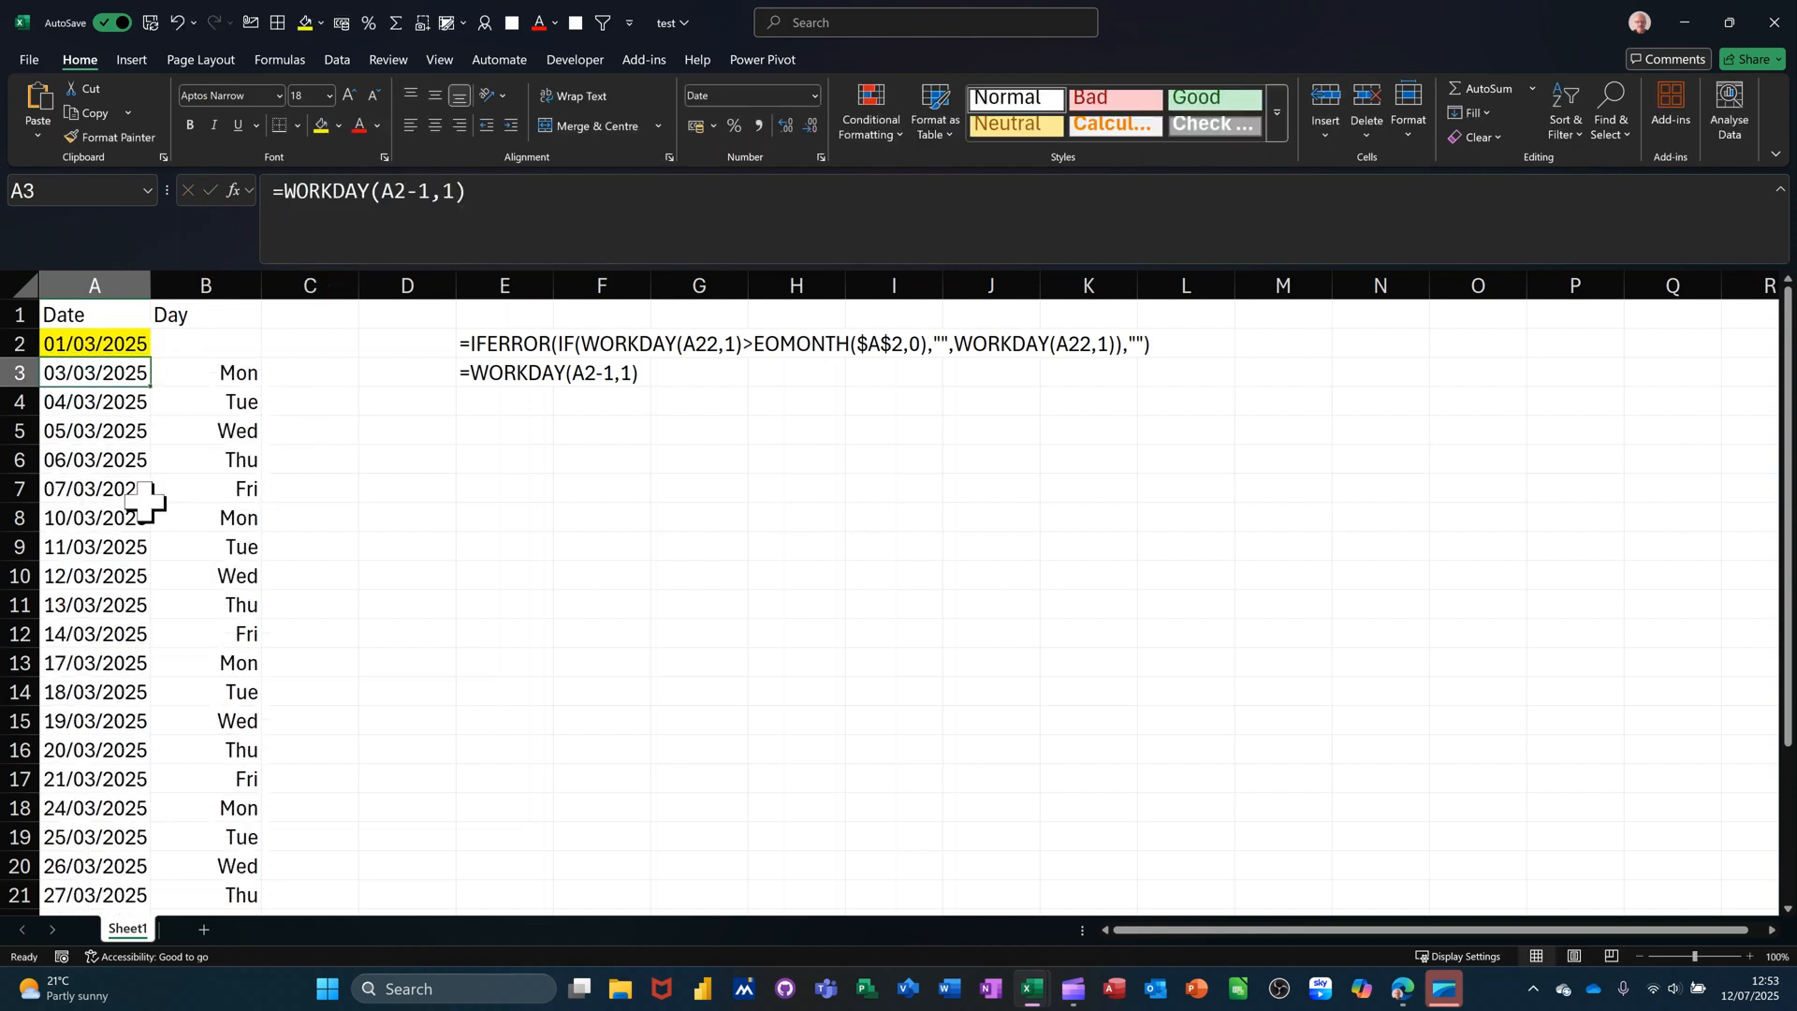
scroll(140, 505, down, 4)
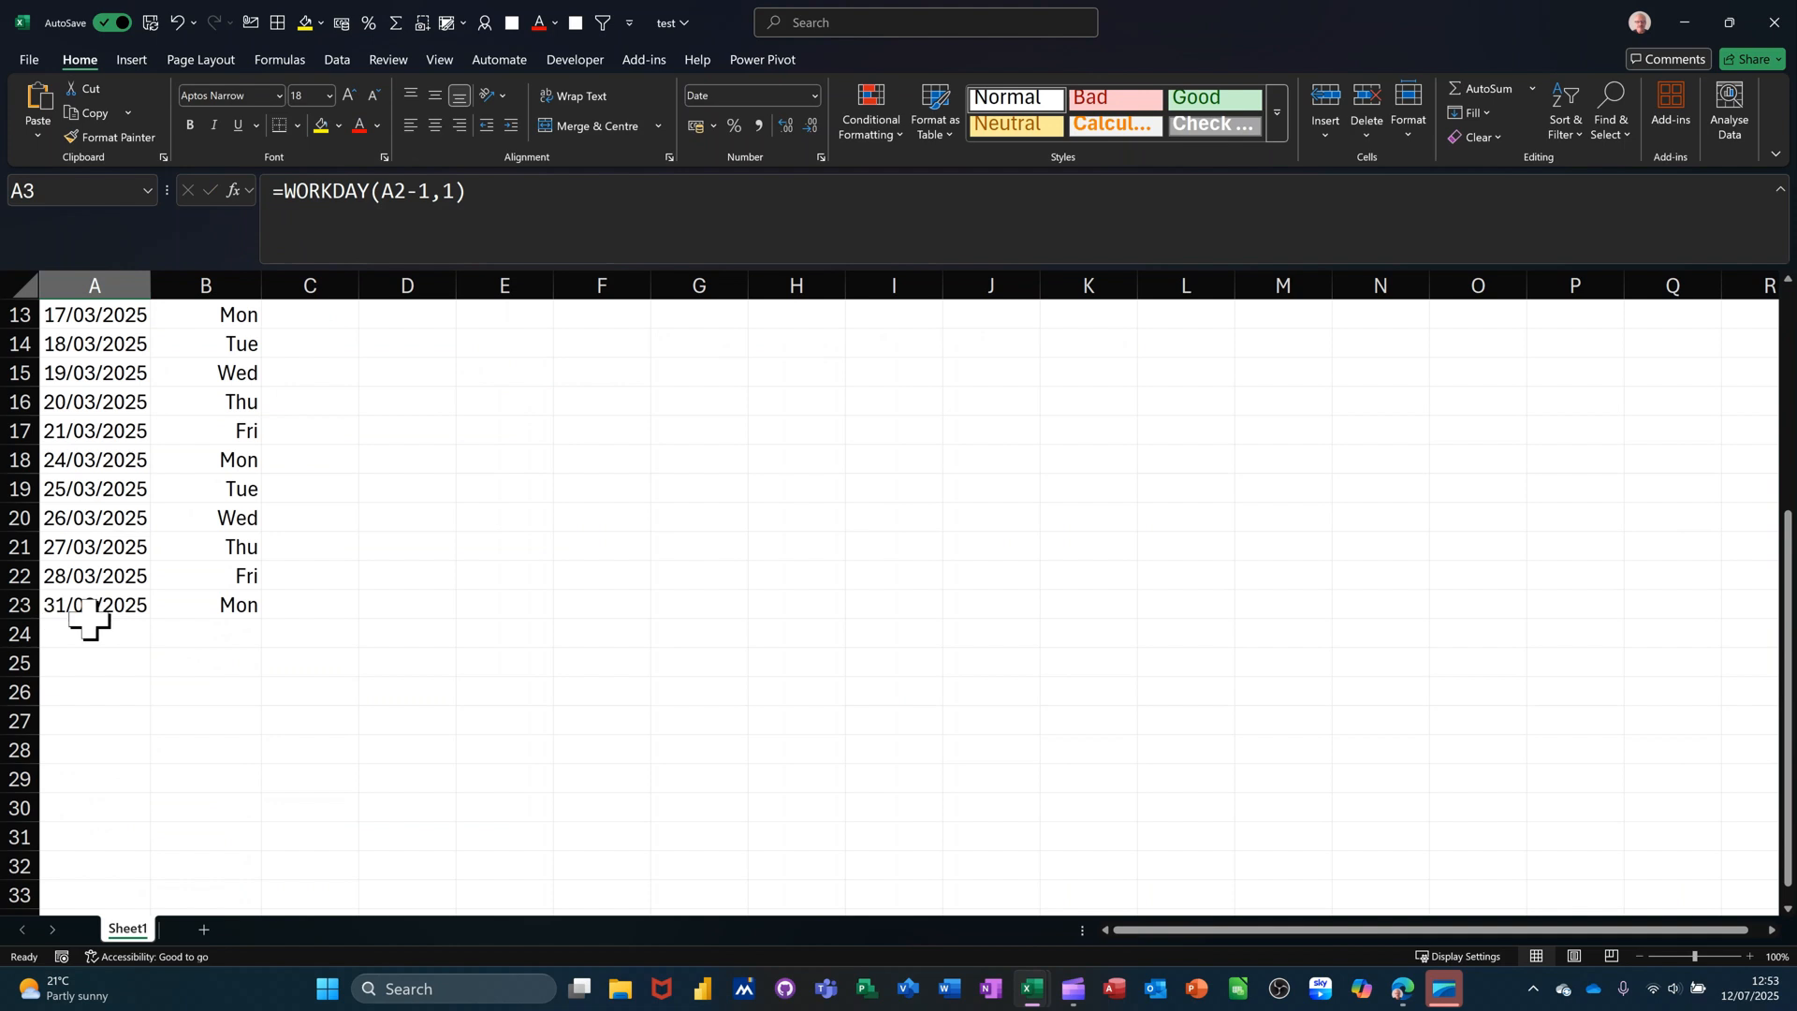
scroll(131, 608, up, 4)
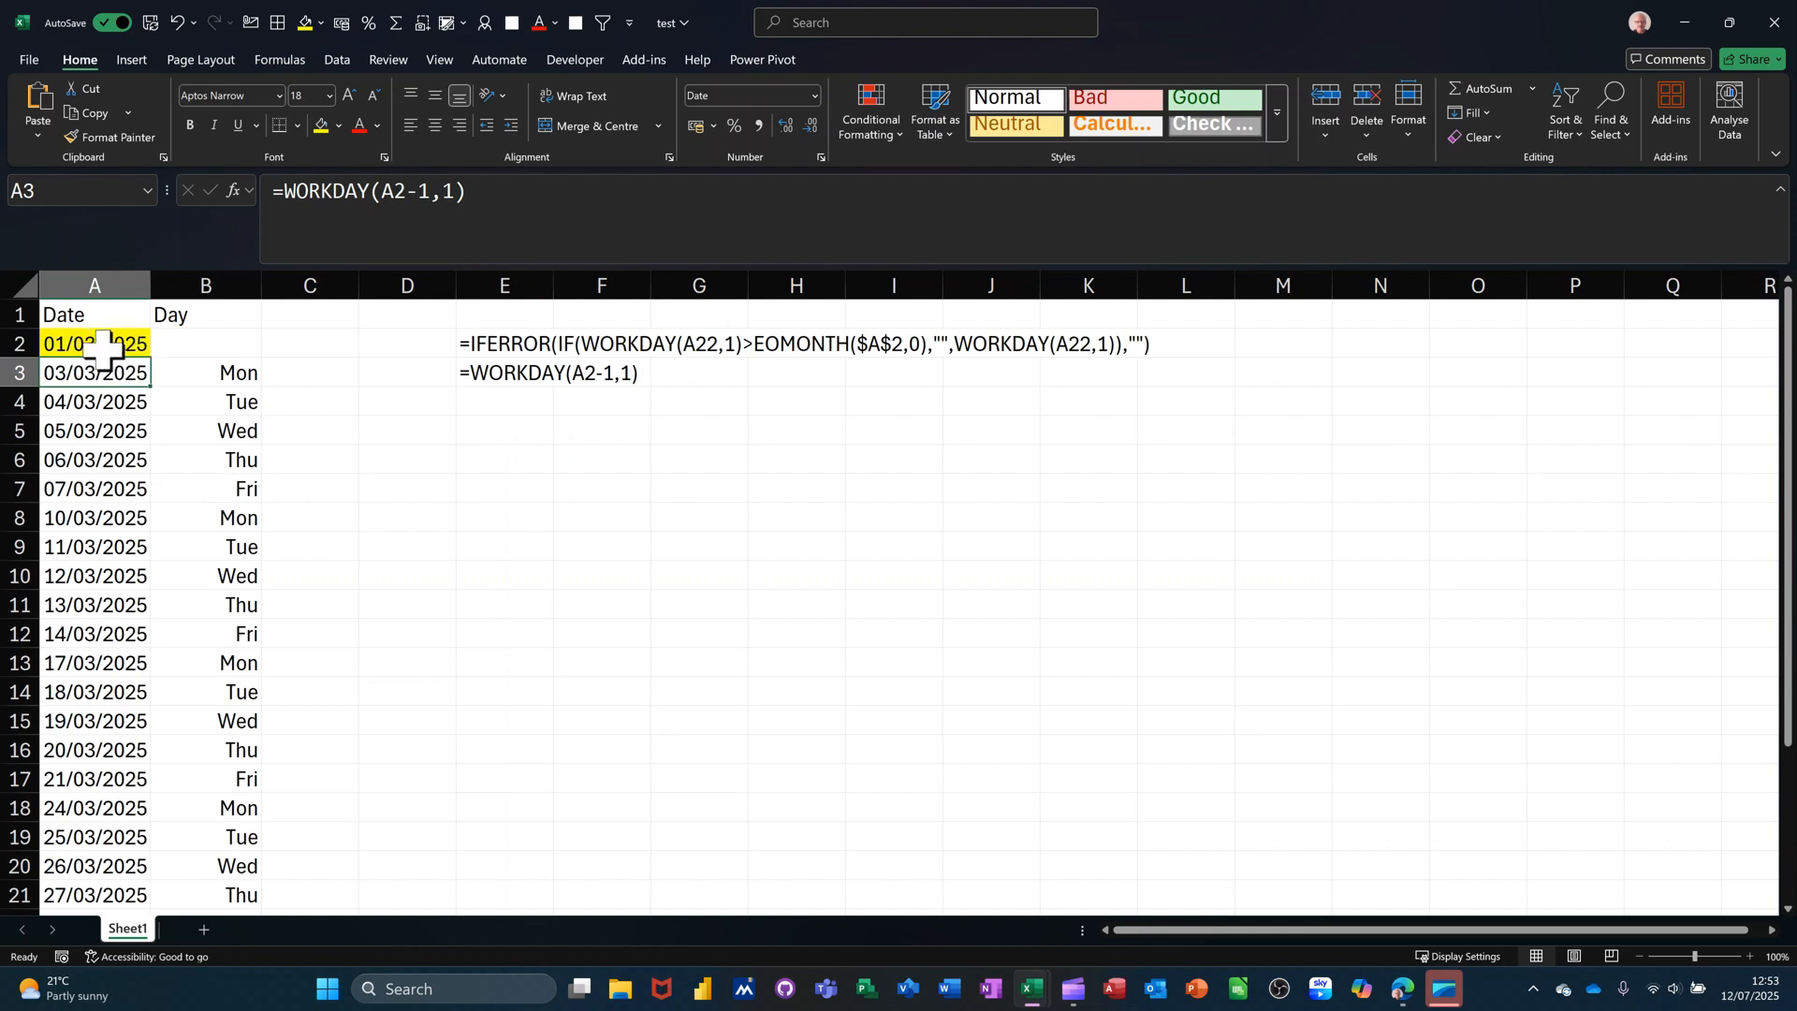
- Examine the formulas in the last date cells A21 to A23 and review the whole list of dates and days
scroll(136, 502, down, 1)
scroll(135, 502, down, 4)
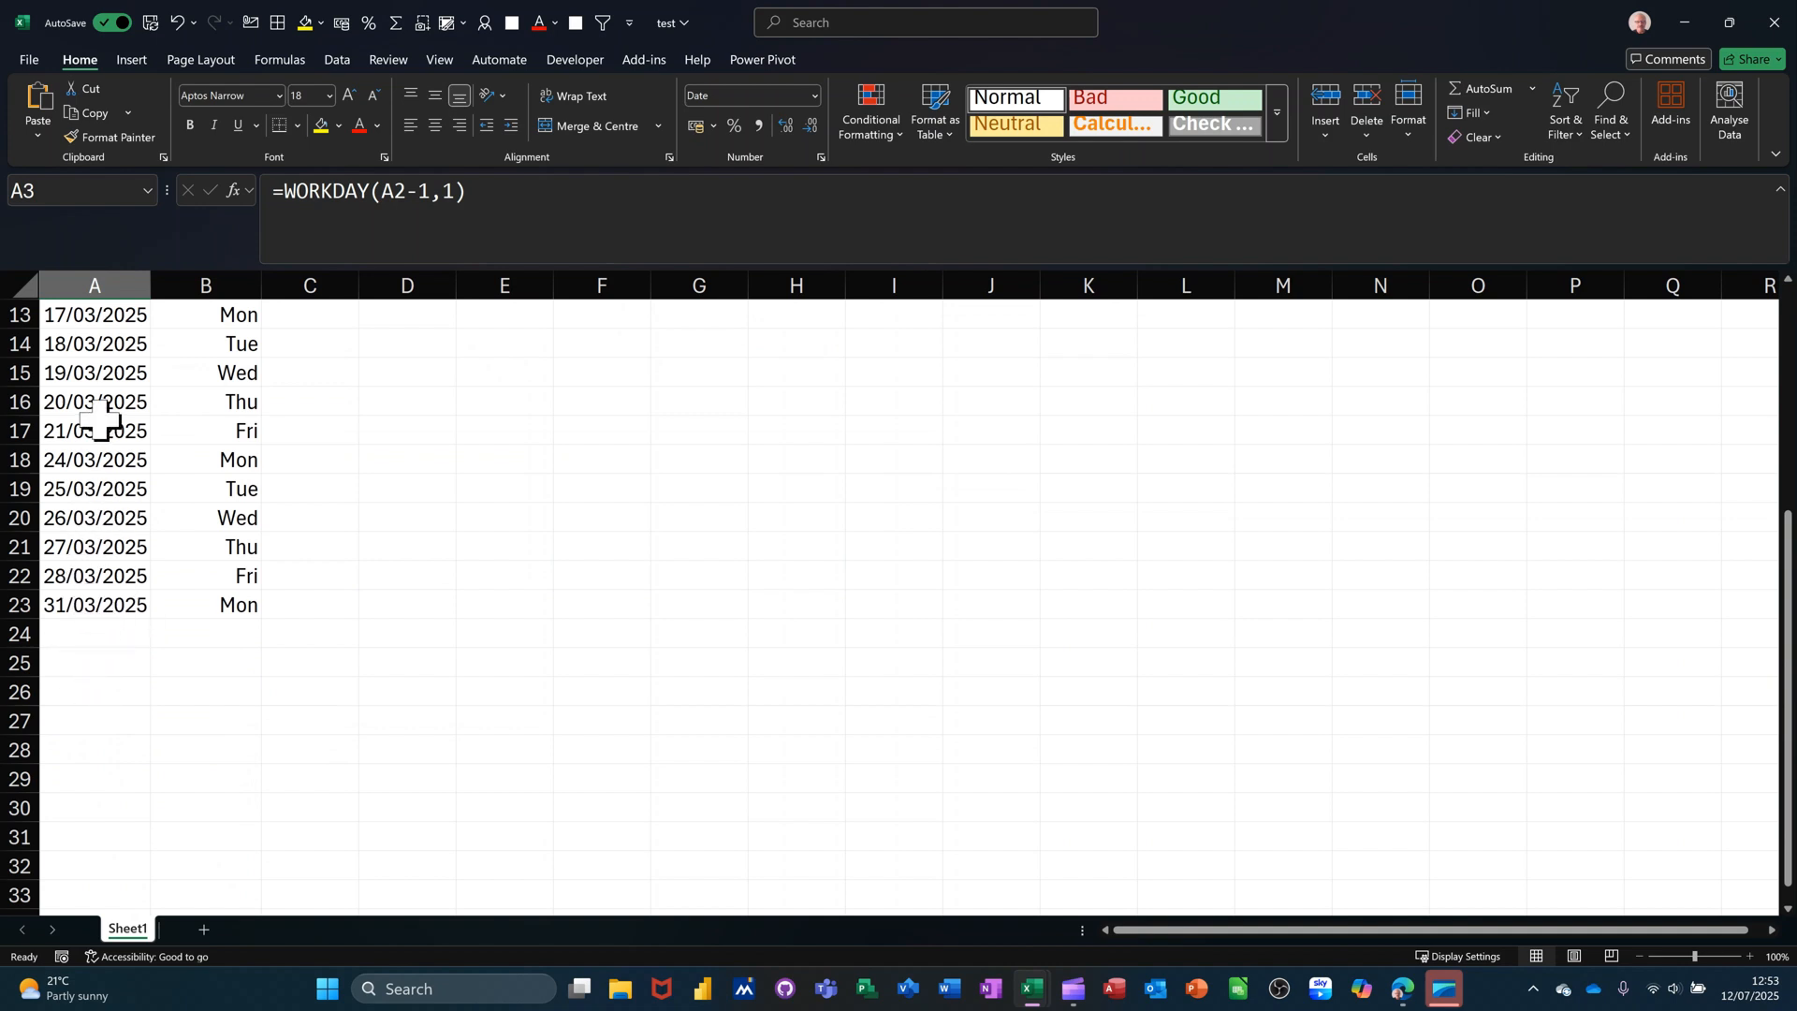
scroll(111, 524, down, 2)
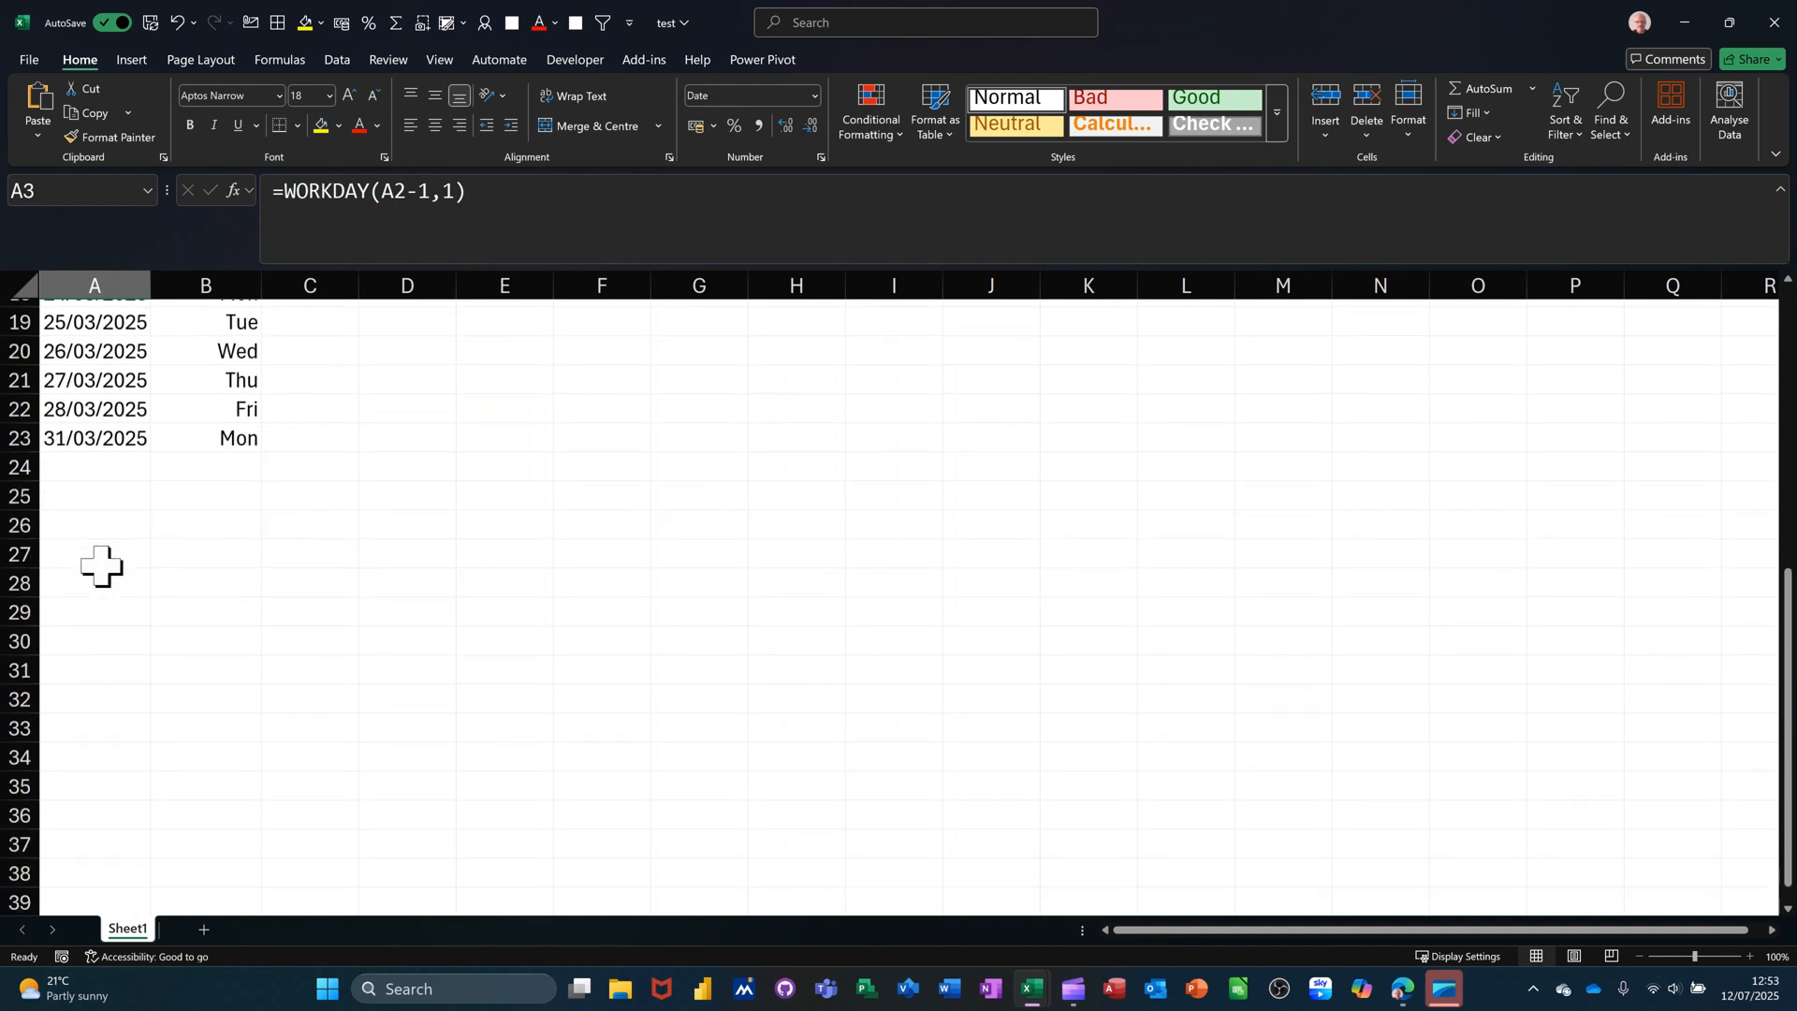
click(94, 374)
click(106, 409)
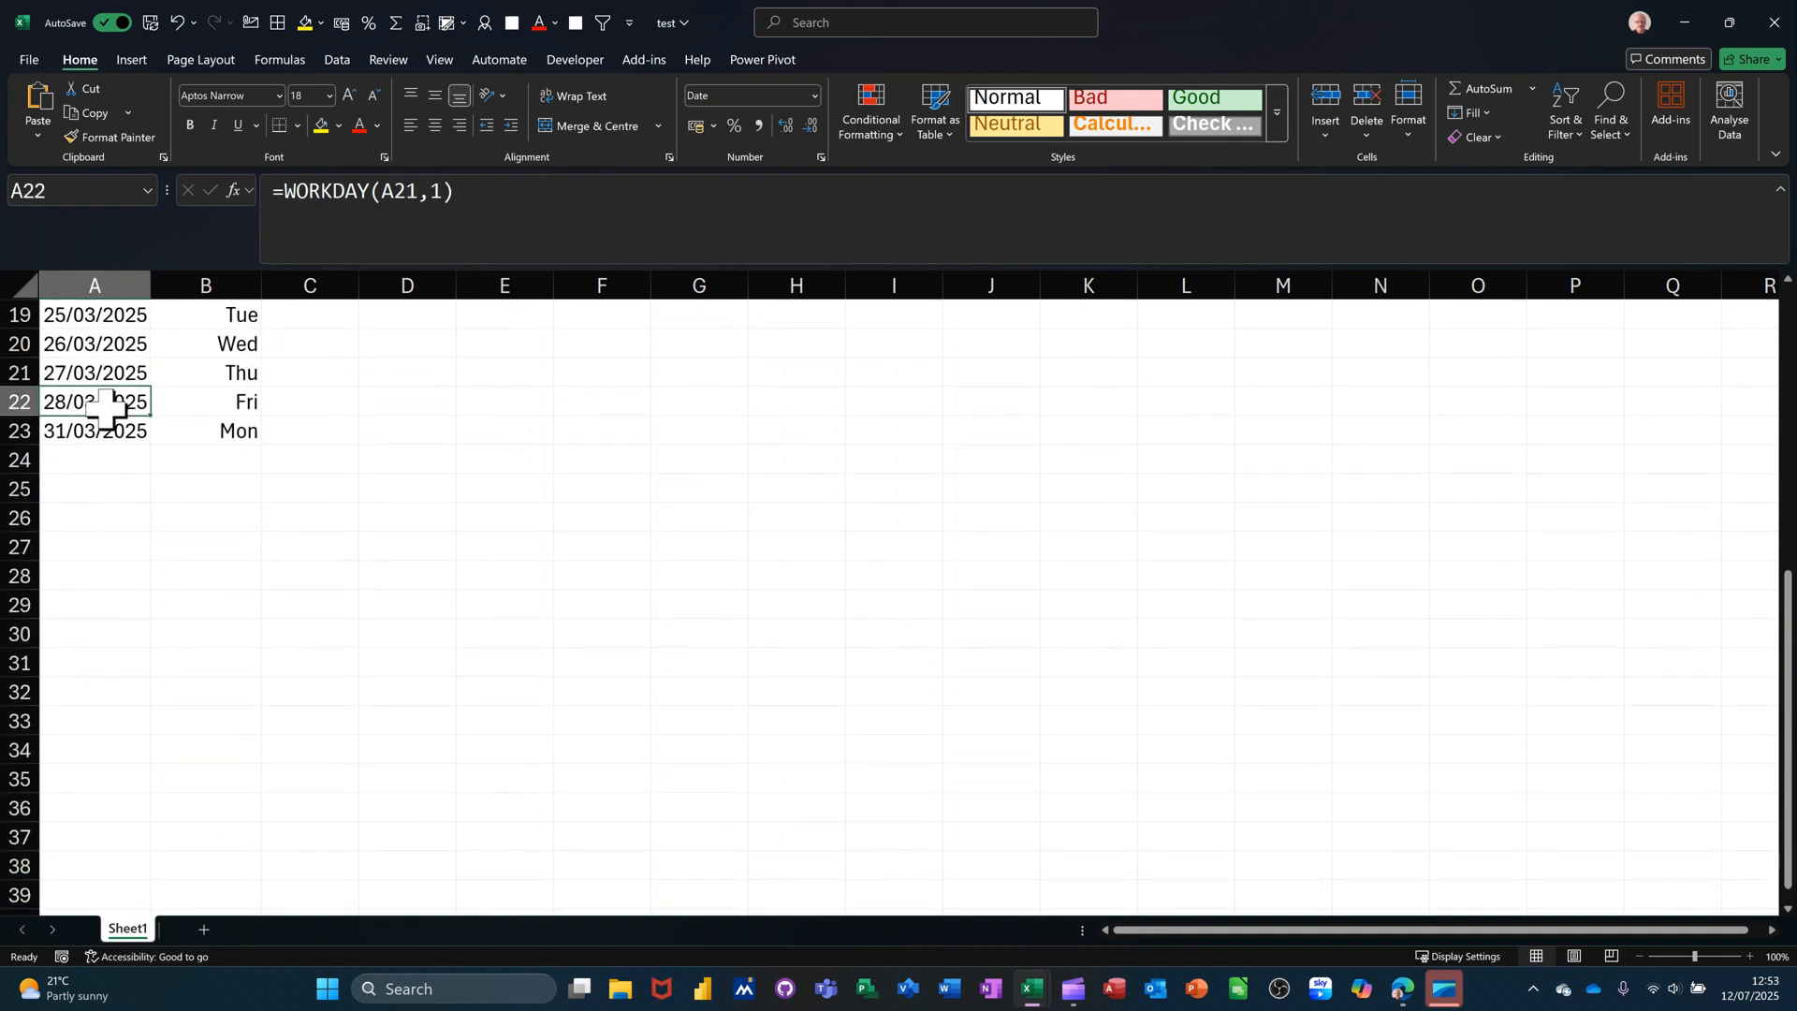
click(104, 433)
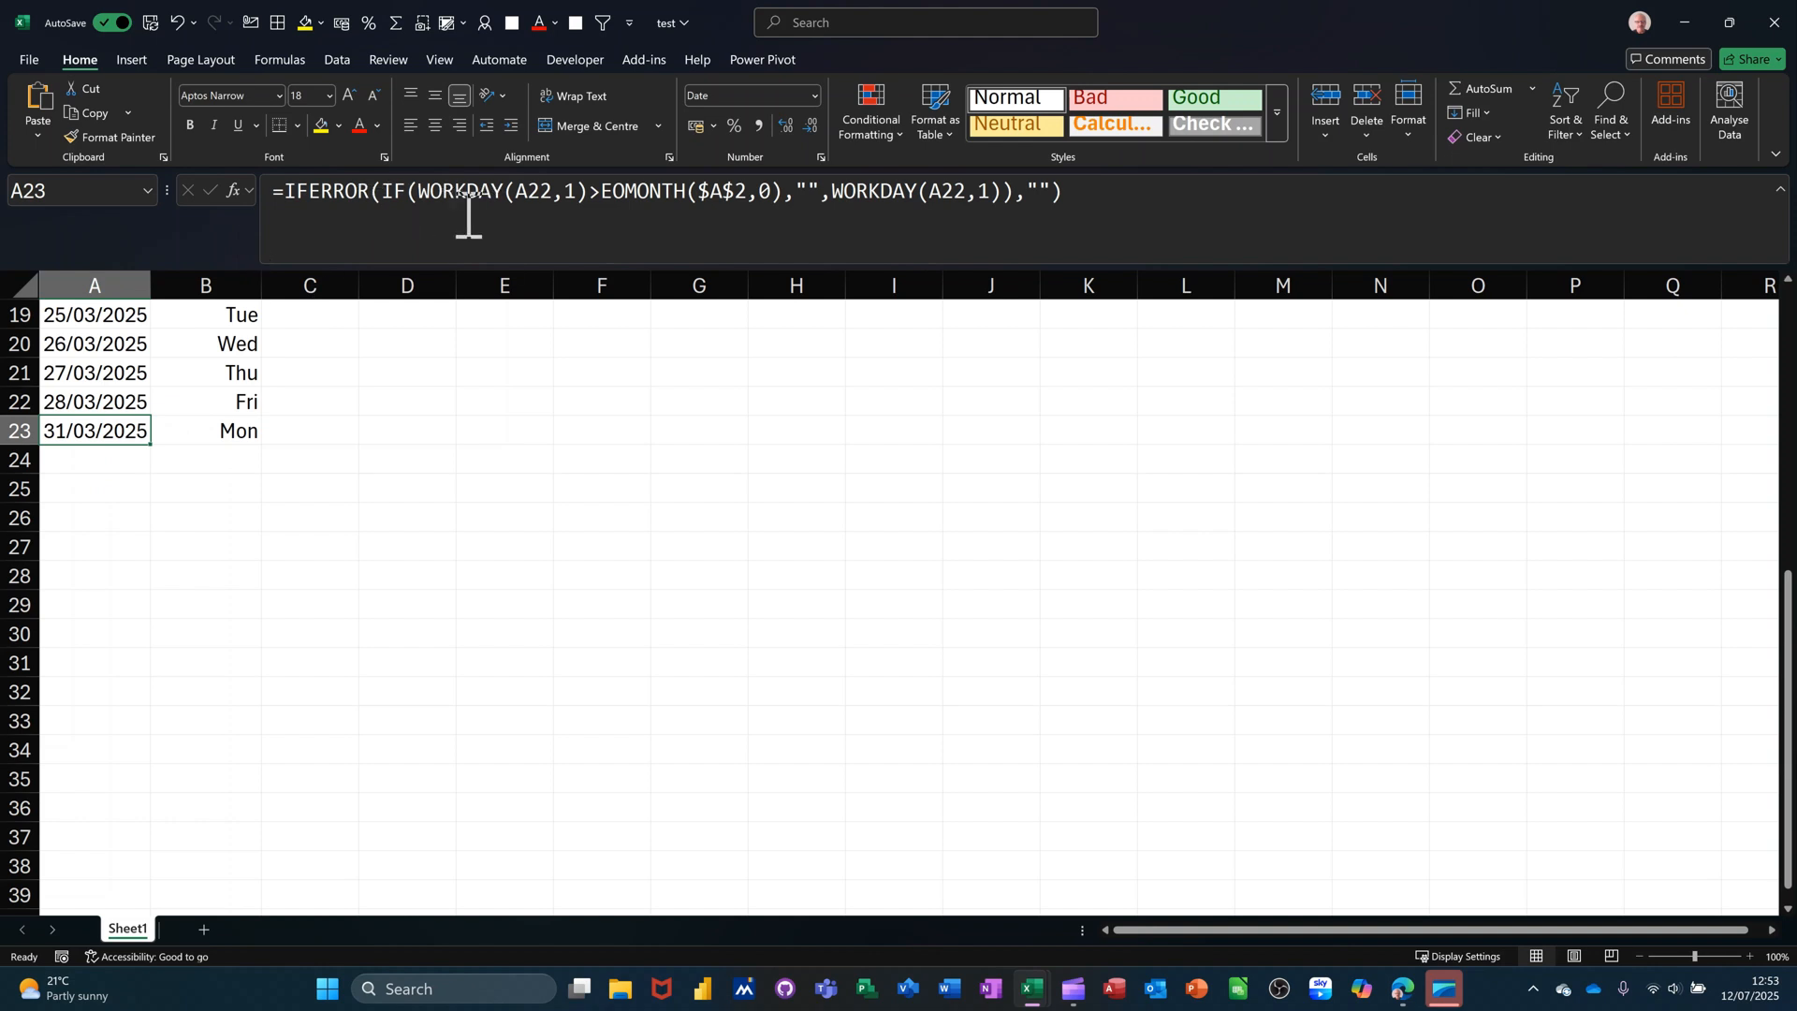
scroll(453, 609, up, 6)
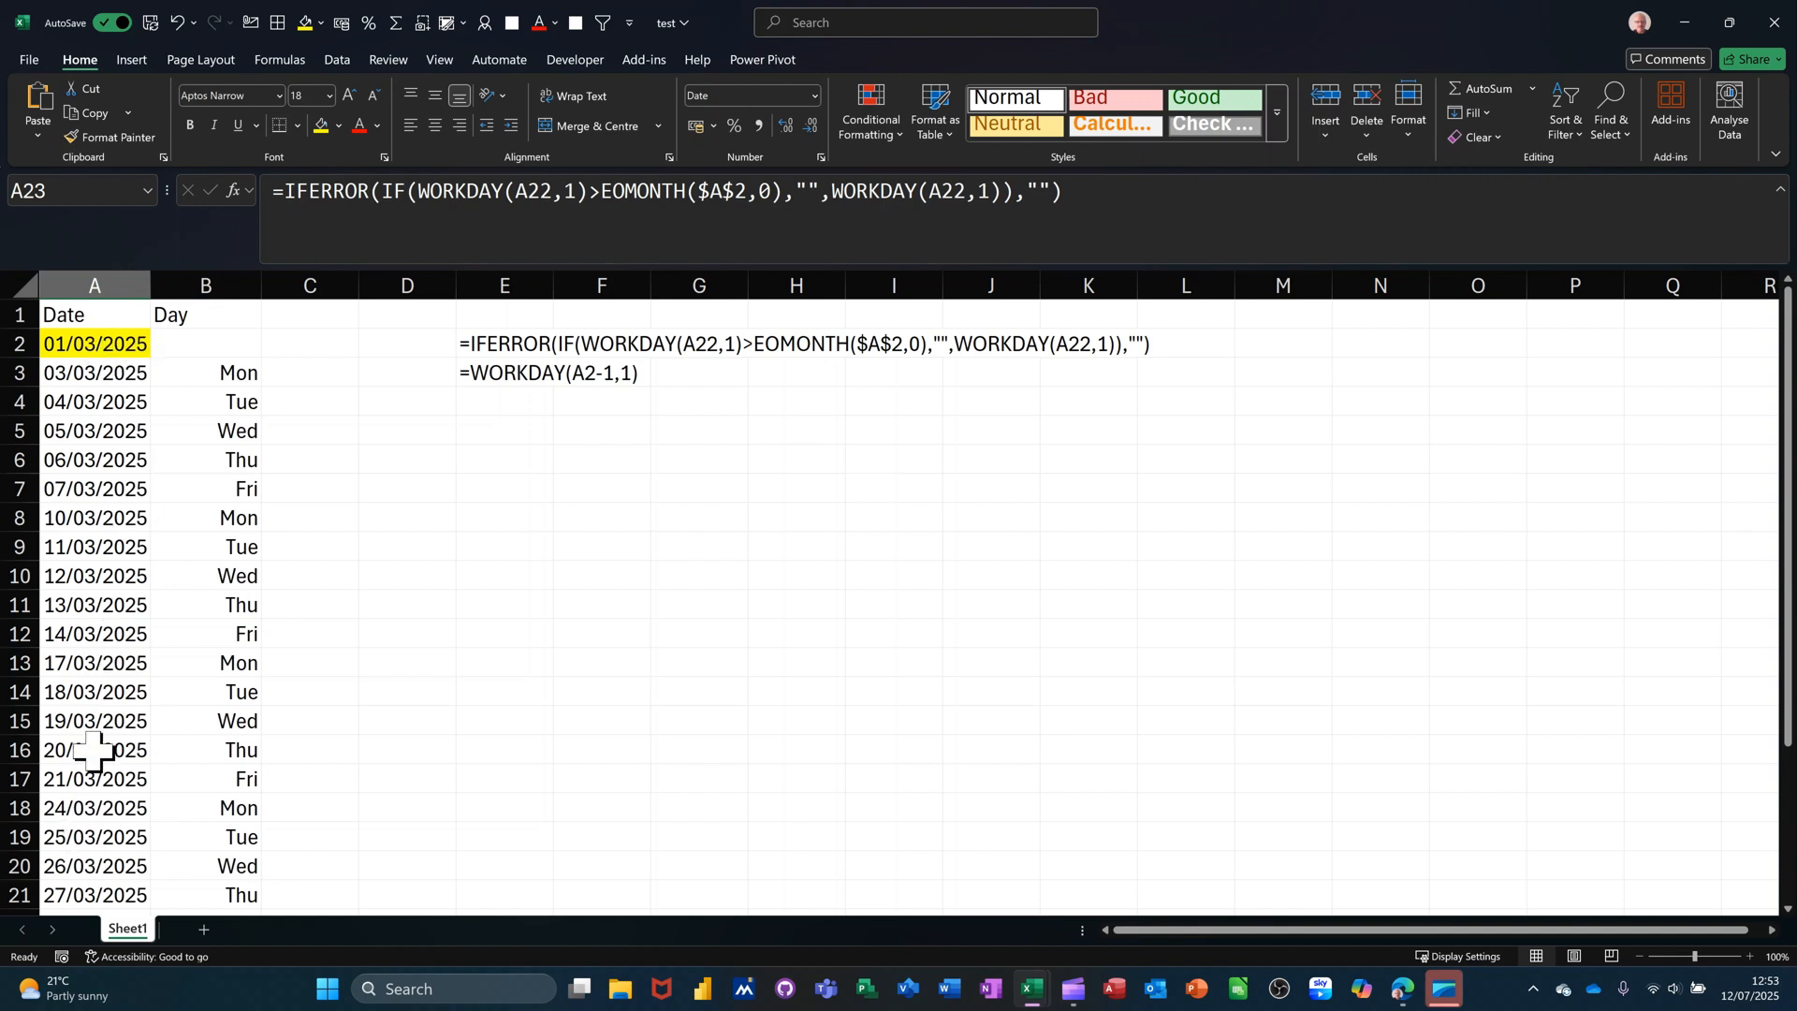
scroll(94, 750, down, 3)
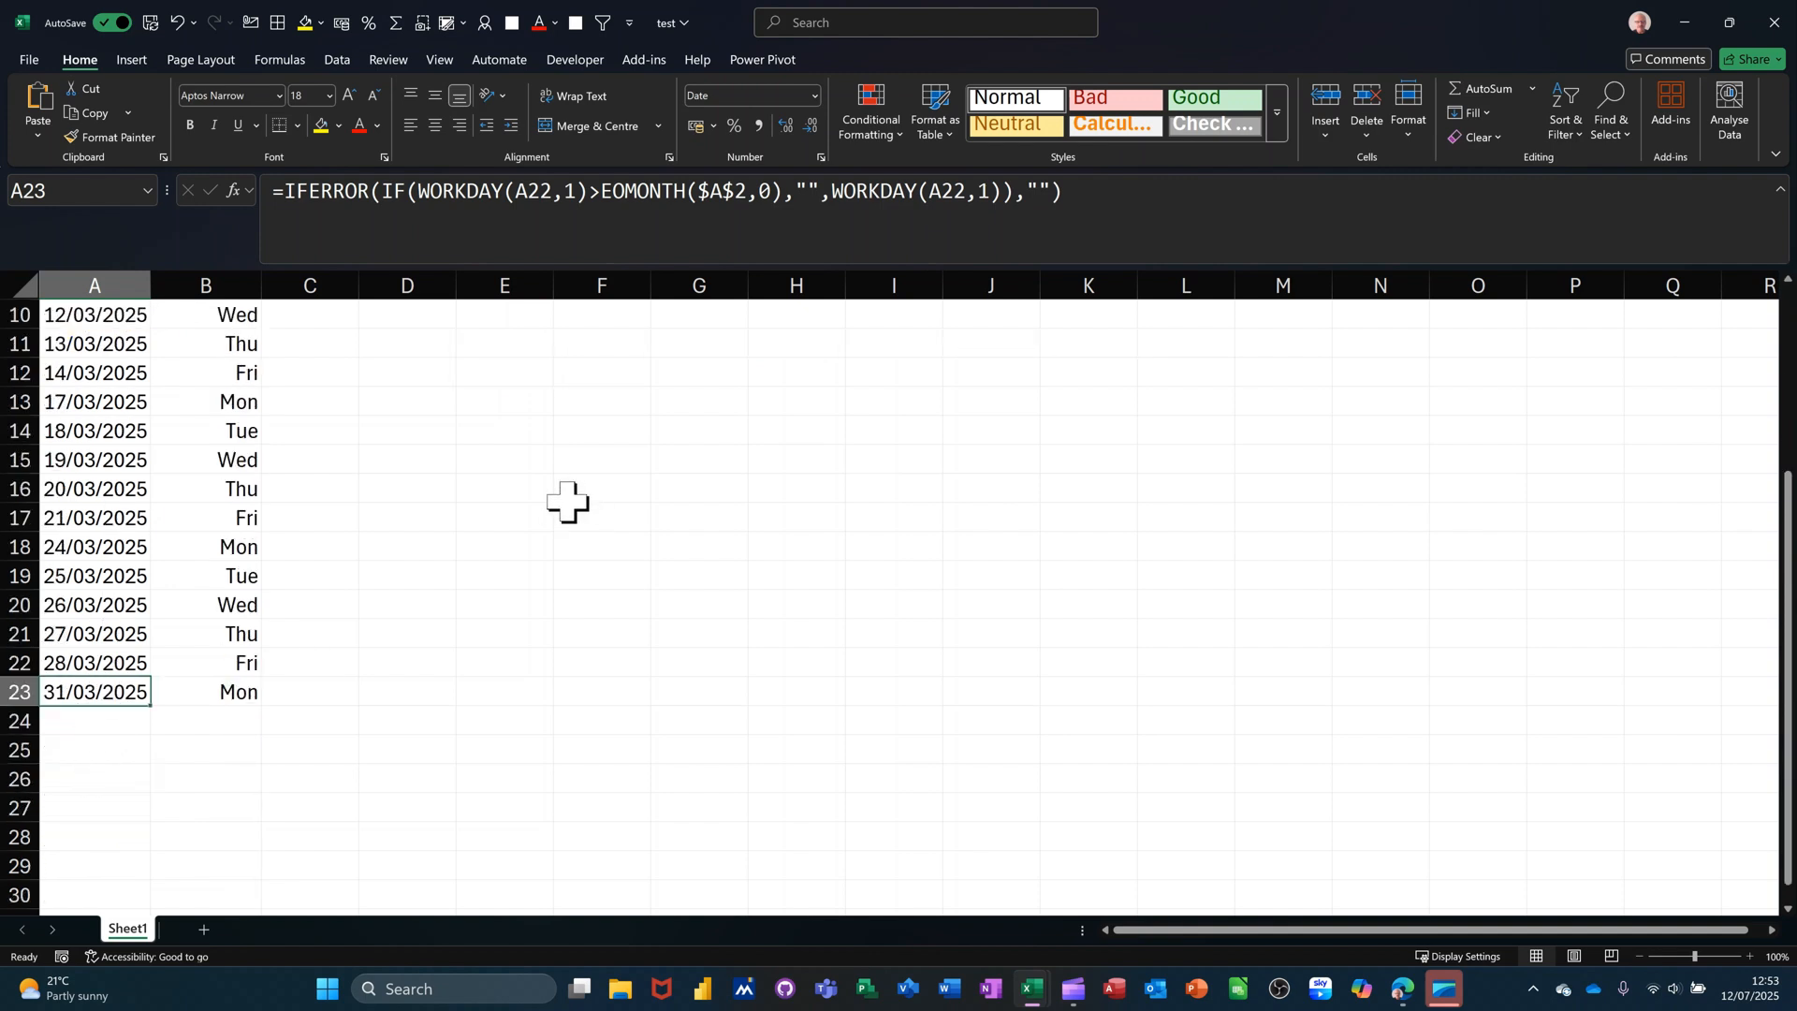
scroll(568, 502, up, 3)
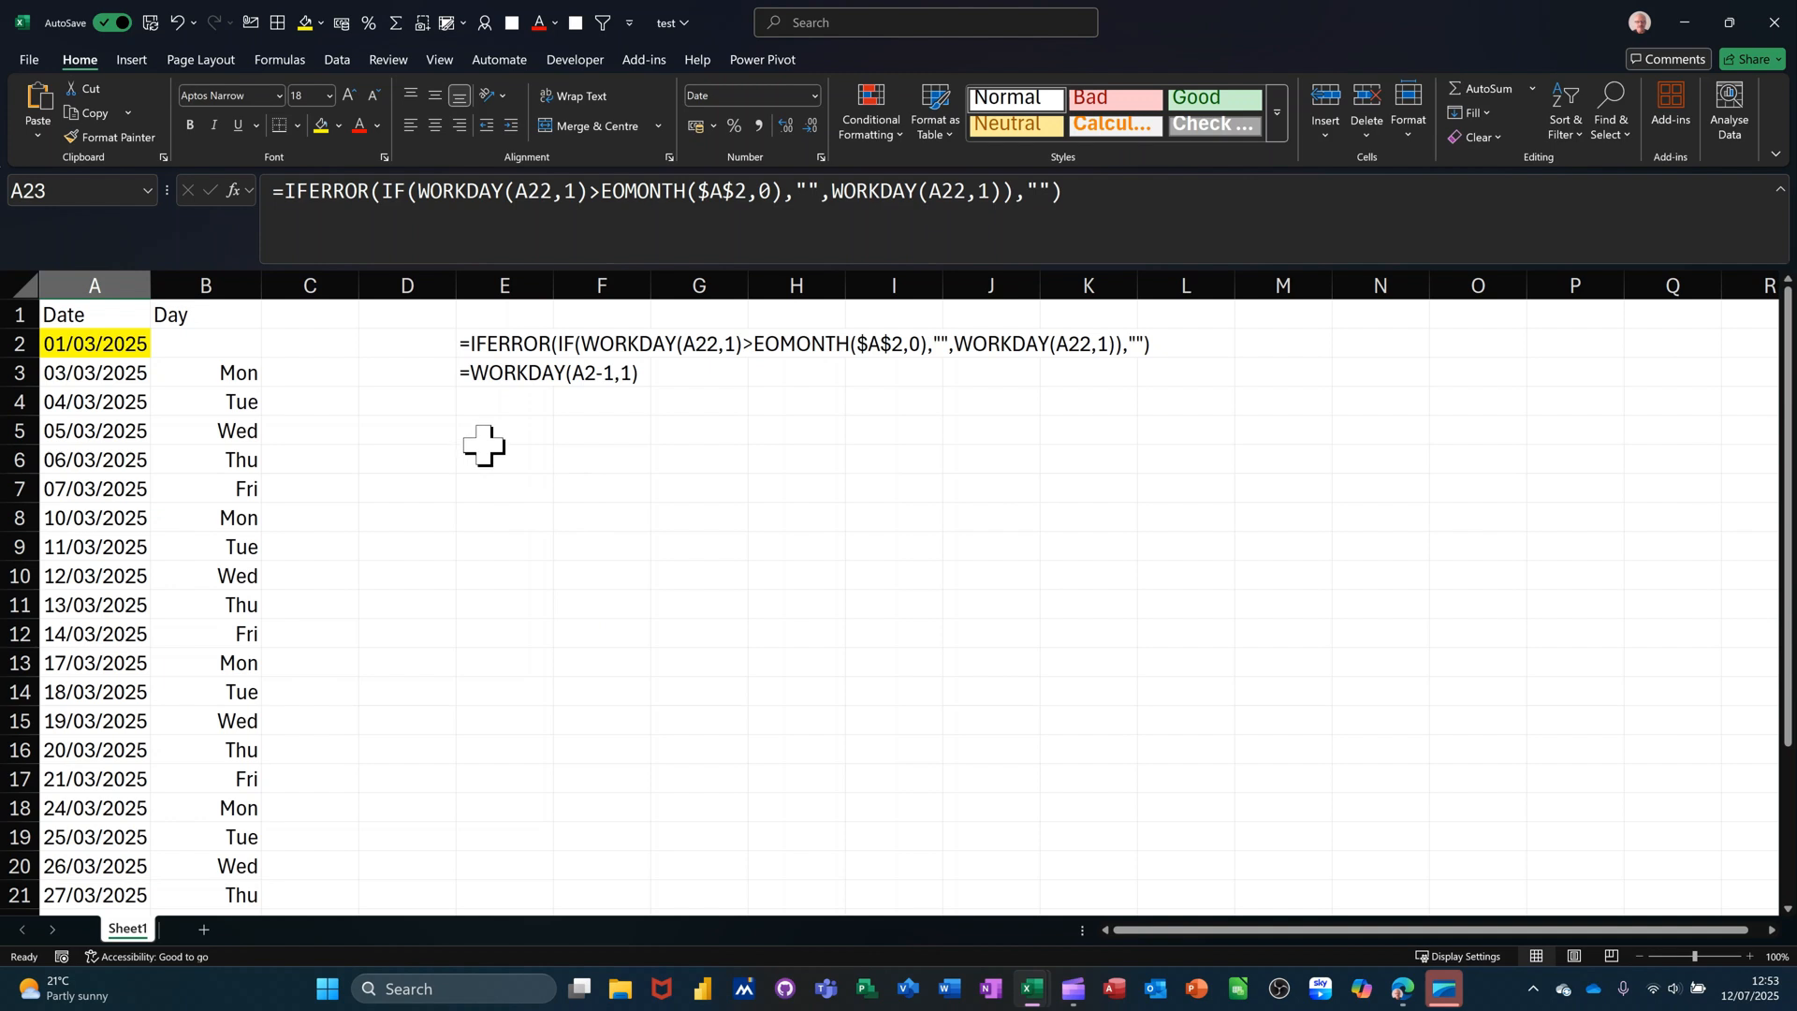